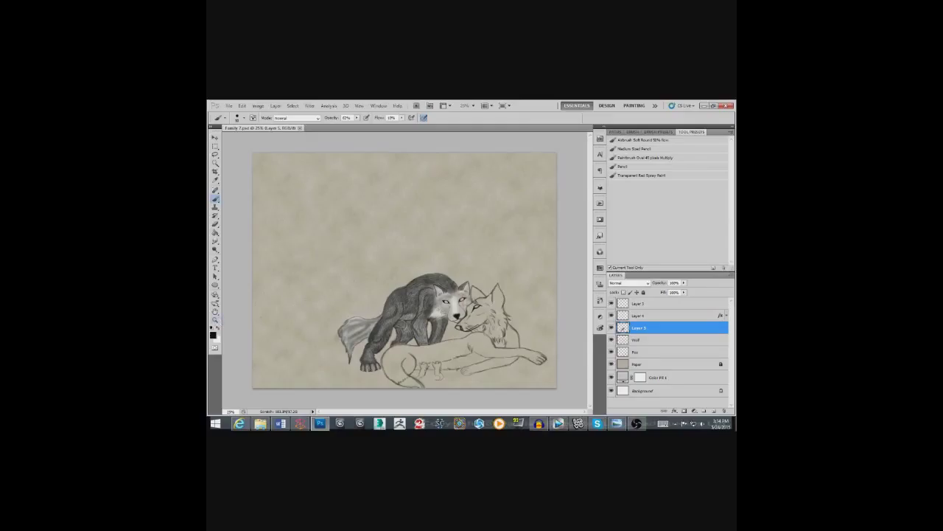
Step: Zoom in on the grey wolf's body and front paw, then zoom back out to see both wolves
{"action": "left_click", "coordinate": [215, 318]}
{"action": "left_click_drag", "start_coordinate": [362, 304], "coordinate": [408, 307]}
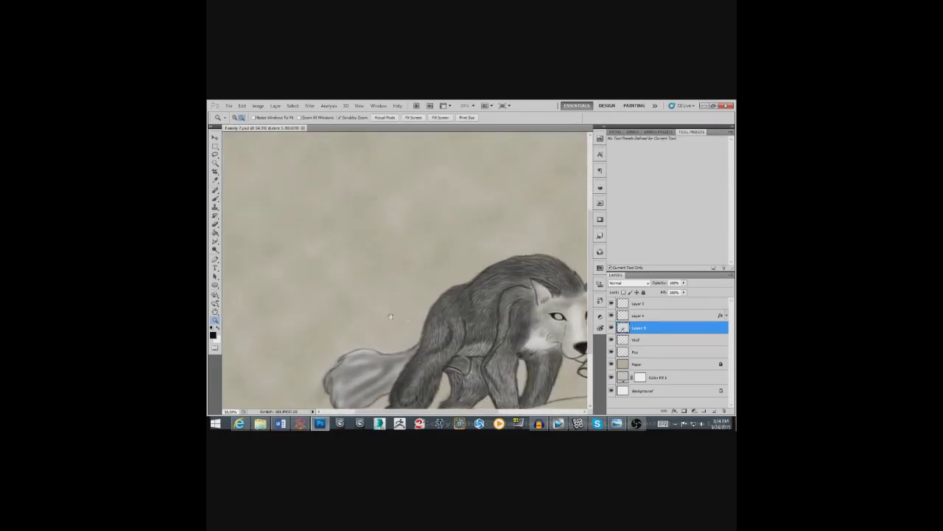
{"action": "mouse_move", "coordinate": [407, 307]}
{"action": "left_mouse_down"}
{"action": "mouse_move", "coordinate": [418, 269]}
{"action": "mouse_move", "coordinate": [378, 275]}
{"action": "left_mouse_up"}
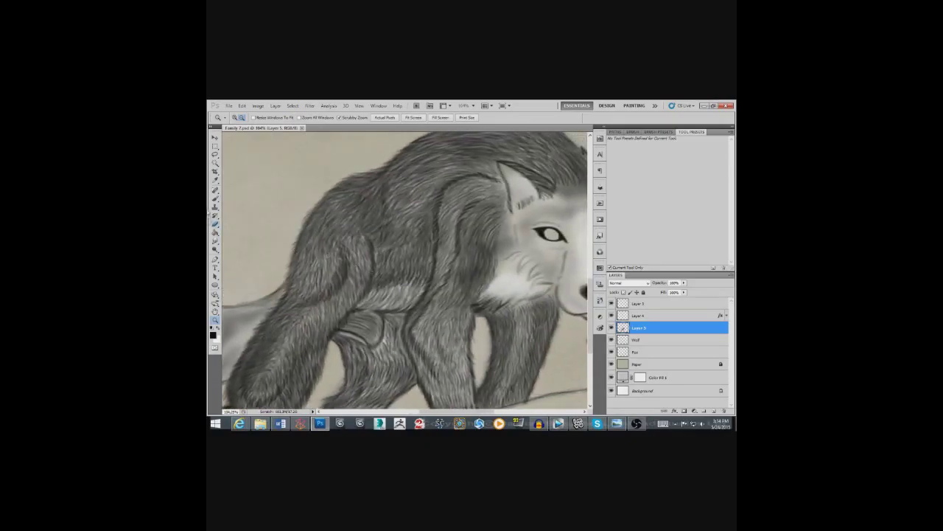
{"action": "left_click", "coordinate": [216, 197]}
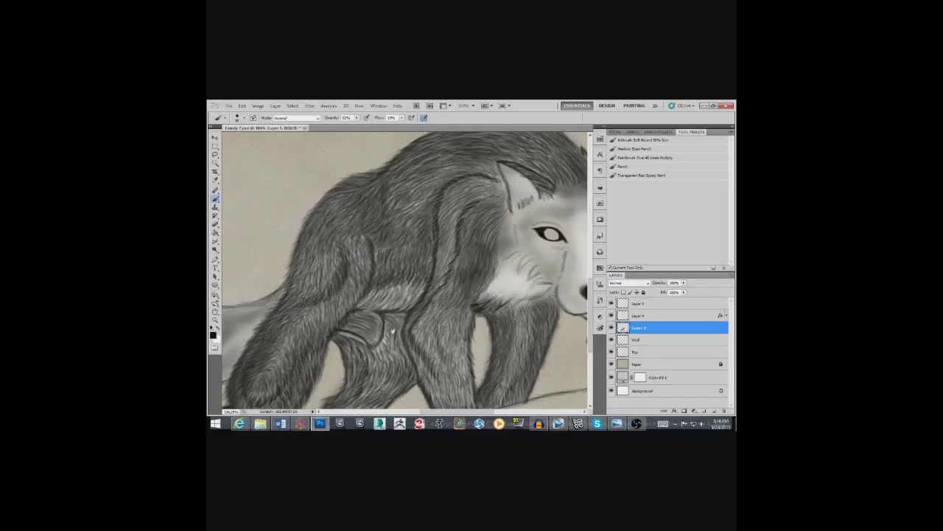
{"action": "left_click_drag", "start_coordinate": [394, 330], "coordinate": [486, 255]}
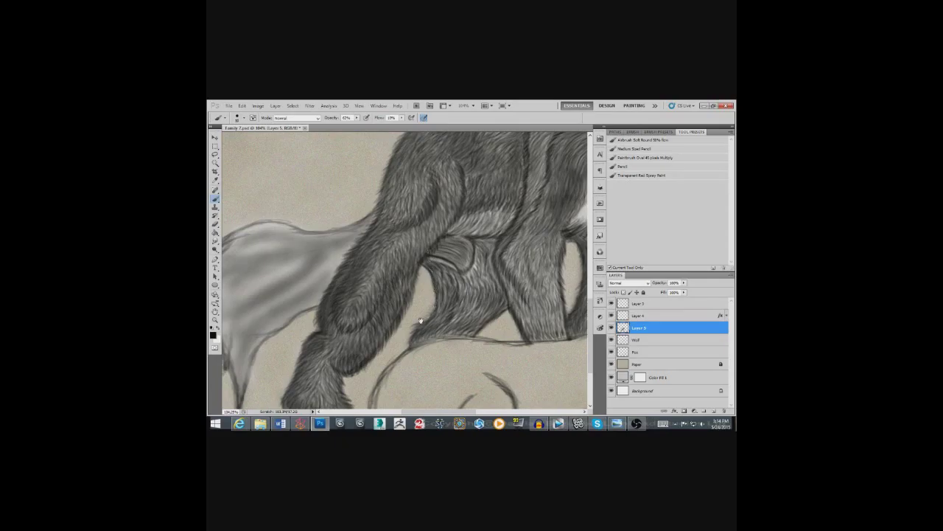
{"action": "left_click_drag", "start_coordinate": [422, 321], "coordinate": [455, 242]}
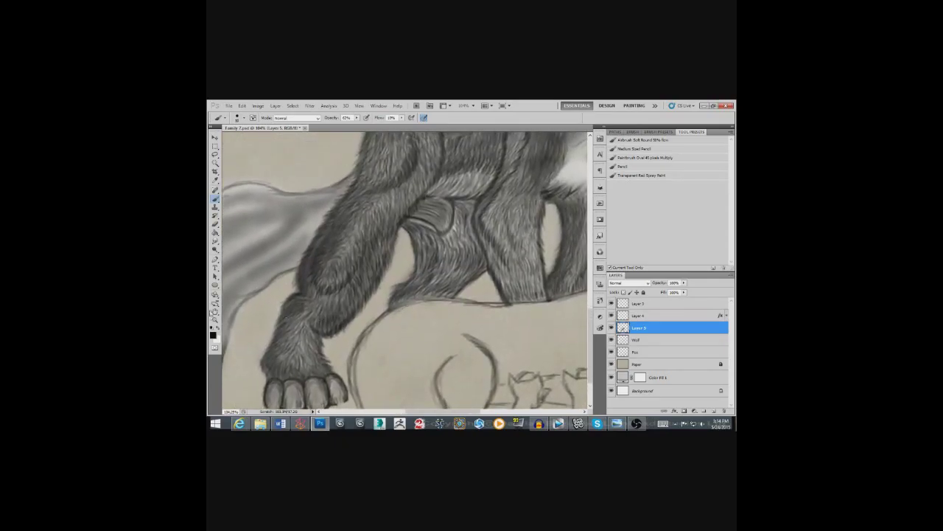
{"action": "key", "text": "z"}
{"action": "left_click_drag", "start_coordinate": [395, 359], "coordinate": [361, 310]}
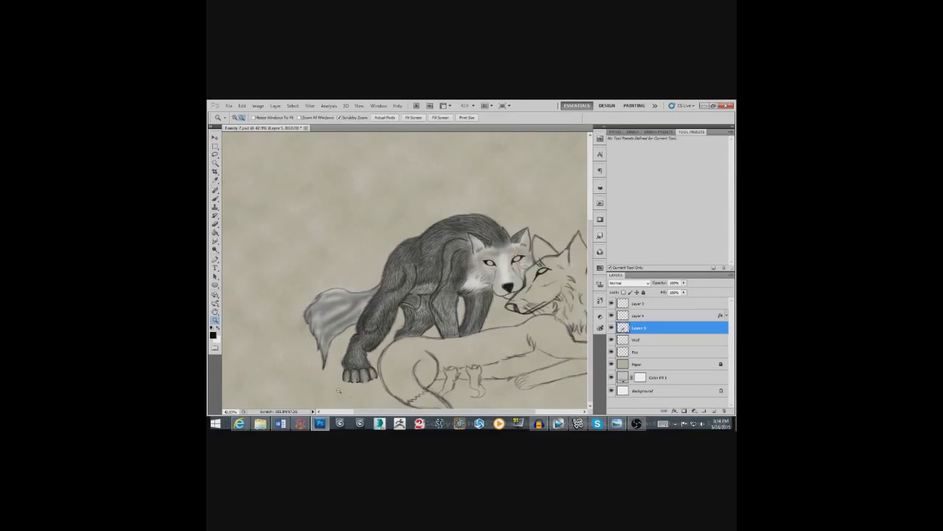
Step: Scroll the canvas and zoom in close on the grey wolf's head
{"action": "scroll", "coordinate": [470, 310], "scroll_direction": "right", "scroll_amount": 2}
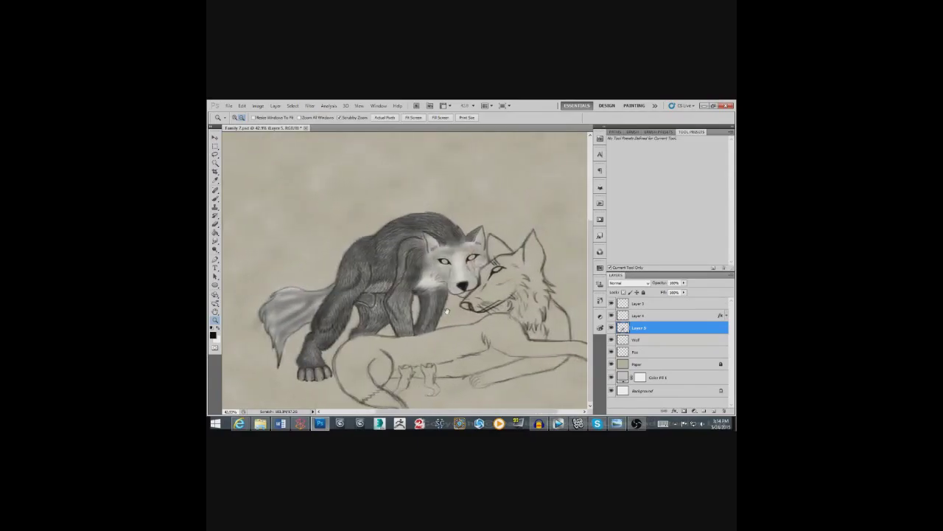
{"action": "scroll", "coordinate": [442, 304], "scroll_direction": "right", "scroll_amount": 1}
{"action": "scroll", "coordinate": [435, 302], "scroll_direction": "right", "scroll_amount": 1}
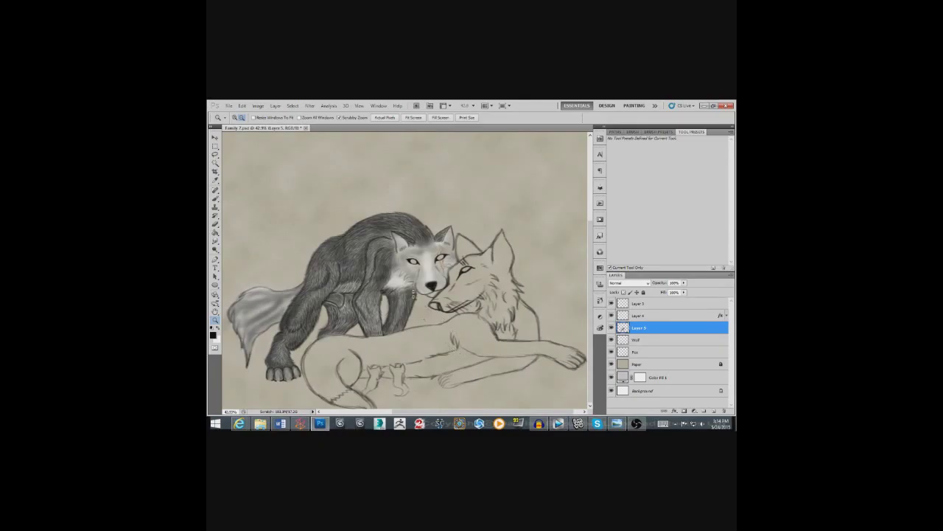
{"action": "left_click", "coordinate": [436, 288]}
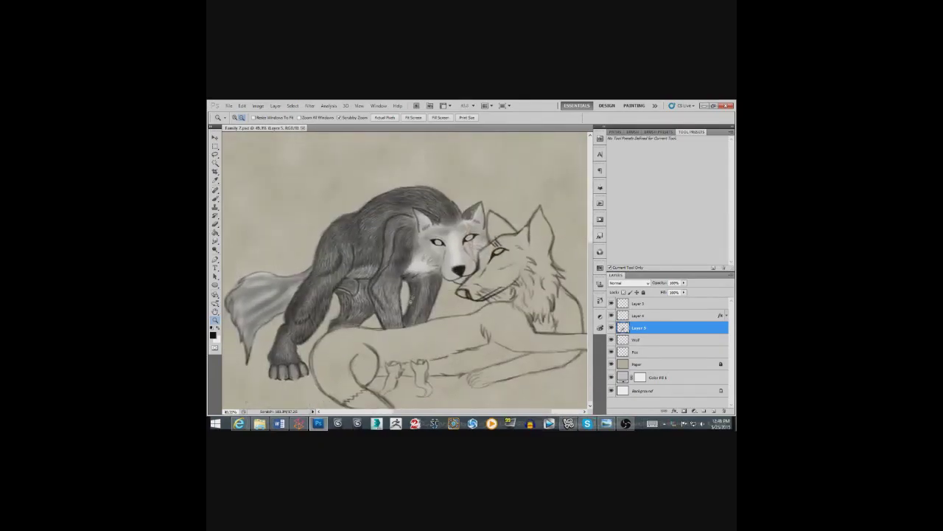
{"action": "left_click", "coordinate": [466, 300]}
Step: Paint short dark fur strokes across the grey wolf's chest and upper chest
{"action": "key", "text": "b"}
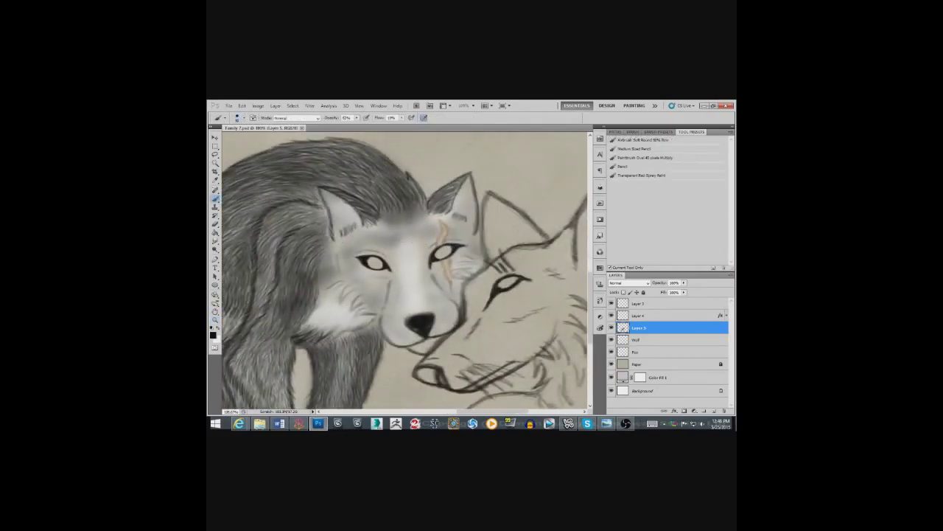
{"action": "mouse_move", "coordinate": [337, 320]}
{"action": "left_mouse_down"}
{"action": "mouse_move", "coordinate": [358, 333]}
{"action": "mouse_move", "coordinate": [367, 324]}
{"action": "mouse_move", "coordinate": [317, 324]}
{"action": "mouse_move", "coordinate": [354, 324]}
{"action": "left_mouse_up"}
{"action": "left_click", "coordinate": [215, 318]}
{"action": "left_click", "coordinate": [215, 198]}
{"action": "mouse_move", "coordinate": [311, 286]}
{"action": "left_mouse_down"}
{"action": "mouse_move", "coordinate": [346, 293]}
{"action": "mouse_move", "coordinate": [409, 282]}
{"action": "left_mouse_up"}
{"action": "left_click_drag", "start_coordinate": [343, 302], "coordinate": [379, 308]}
{"action": "left_click_drag", "start_coordinate": [342, 265], "coordinate": [318, 286]}
{"action": "left_click_drag", "start_coordinate": [319, 269], "coordinate": [295, 295]}
{"action": "mouse_move", "coordinate": [339, 249]}
{"action": "left_mouse_down"}
{"action": "mouse_move", "coordinate": [318, 273]}
{"action": "mouse_move", "coordinate": [333, 281]}
{"action": "left_mouse_up"}
{"action": "mouse_move", "coordinate": [376, 264]}
{"action": "left_mouse_down"}
{"action": "mouse_move", "coordinate": [351, 280]}
{"action": "mouse_move", "coordinate": [370, 283]}
{"action": "left_mouse_up"}
{"action": "mouse_move", "coordinate": [340, 240]}
{"action": "left_mouse_down"}
{"action": "mouse_move", "coordinate": [328, 258]}
{"action": "mouse_move", "coordinate": [337, 268]}
{"action": "left_mouse_up"}
{"action": "left_click_drag", "start_coordinate": [363, 259], "coordinate": [350, 273]}
Step: Blend the chest fur with Smudge, then hatch dark strokes down the wolf's muzzle
{"action": "key", "text": "r"}
{"action": "key", "text": "b"}
{"action": "left_click_drag", "start_coordinate": [324, 240], "coordinate": [320, 258]}
{"action": "mouse_move", "coordinate": [335, 240]}
{"action": "left_mouse_down"}
{"action": "mouse_move", "coordinate": [331, 258]}
{"action": "mouse_move", "coordinate": [339, 258]}
{"action": "left_mouse_up"}
{"action": "mouse_move", "coordinate": [457, 226]}
{"action": "left_mouse_down"}
{"action": "mouse_move", "coordinate": [416, 238]}
{"action": "mouse_move", "coordinate": [414, 276]}
{"action": "left_mouse_up"}
{"action": "mouse_move", "coordinate": [411, 238]}
{"action": "left_mouse_down"}
{"action": "mouse_move", "coordinate": [405, 276]}
{"action": "mouse_move", "coordinate": [404, 256]}
{"action": "left_mouse_up"}
{"action": "left_click_drag", "start_coordinate": [404, 250], "coordinate": [401, 274]}
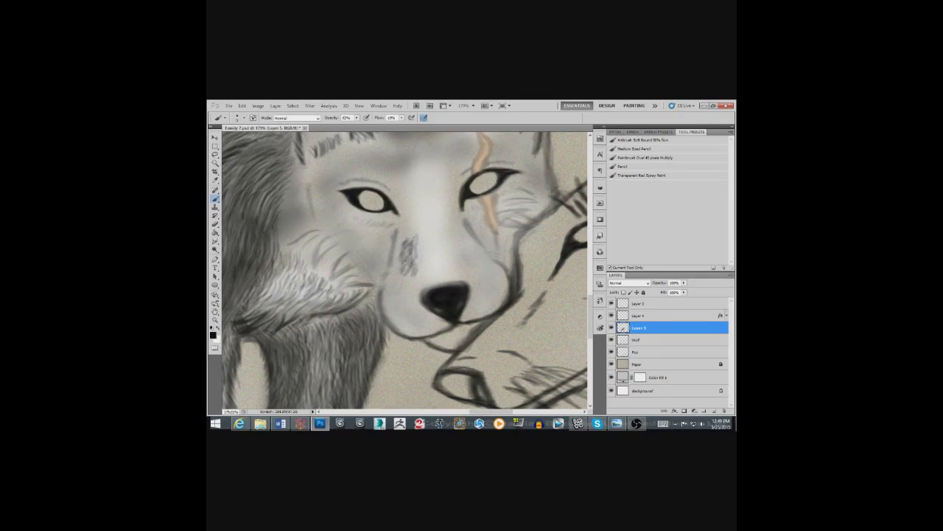
{"action": "mouse_move", "coordinate": [410, 234]}
{"action": "left_mouse_down"}
{"action": "mouse_move", "coordinate": [387, 270]}
{"action": "mouse_move", "coordinate": [395, 230]}
{"action": "left_mouse_up"}
{"action": "left_click_drag", "start_coordinate": [393, 275], "coordinate": [397, 249]}
Step: Add dark marks on the cheek, around the nose and below the mouth, smudging between passes
{"action": "key", "text": "r"}
{"action": "key", "text": "b"}
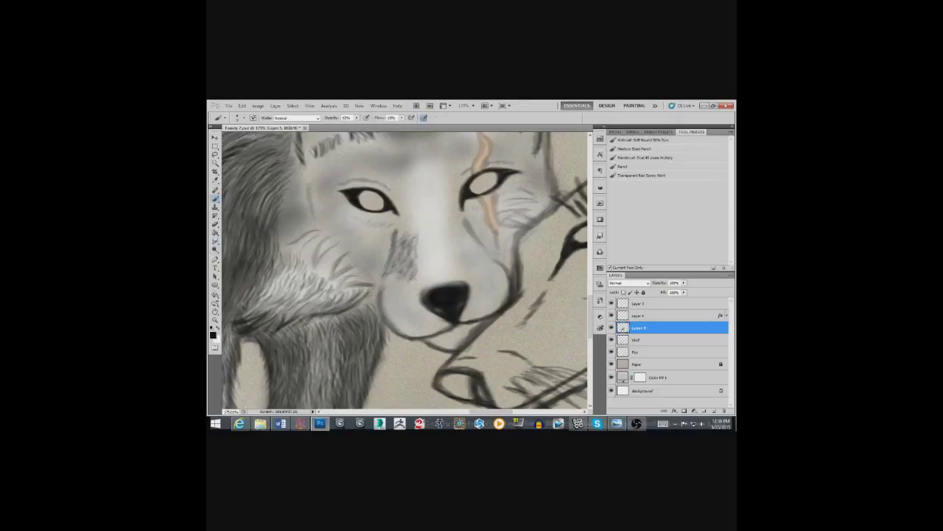
{"action": "mouse_move", "coordinate": [391, 275]}
{"action": "left_mouse_down"}
{"action": "mouse_move", "coordinate": [381, 283]}
{"action": "mouse_move", "coordinate": [416, 289]}
{"action": "left_mouse_up"}
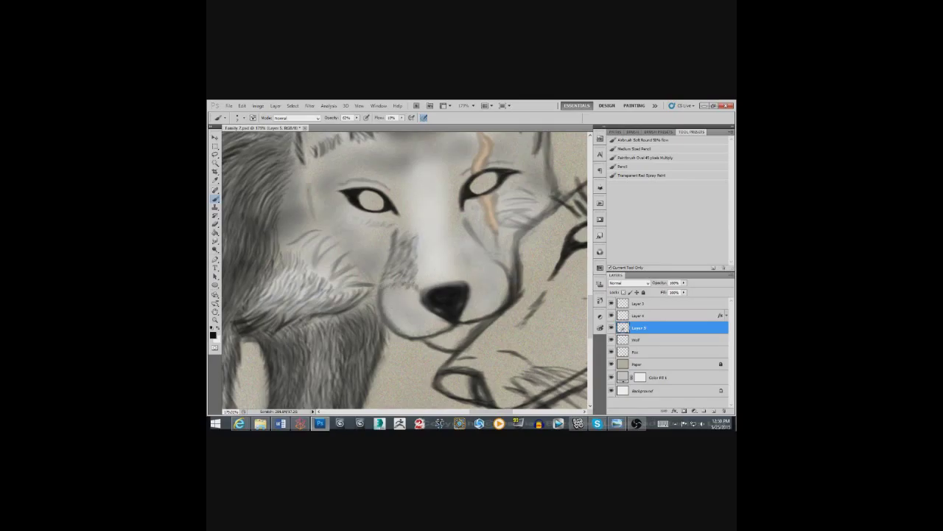
{"action": "mouse_move", "coordinate": [417, 299]}
{"action": "left_mouse_down"}
{"action": "mouse_move", "coordinate": [435, 317]}
{"action": "mouse_move", "coordinate": [426, 319]}
{"action": "left_mouse_up"}
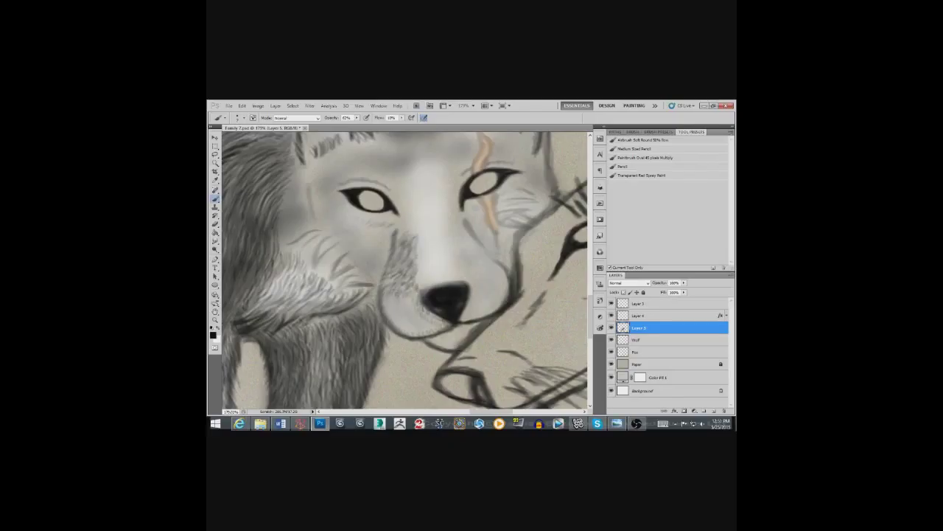
{"action": "mouse_move", "coordinate": [384, 293]}
{"action": "left_mouse_down"}
{"action": "mouse_move", "coordinate": [392, 308]}
{"action": "mouse_move", "coordinate": [433, 328]}
{"action": "mouse_move", "coordinate": [399, 317]}
{"action": "mouse_move", "coordinate": [414, 326]}
{"action": "left_mouse_up"}
{"action": "key", "text": "r"}
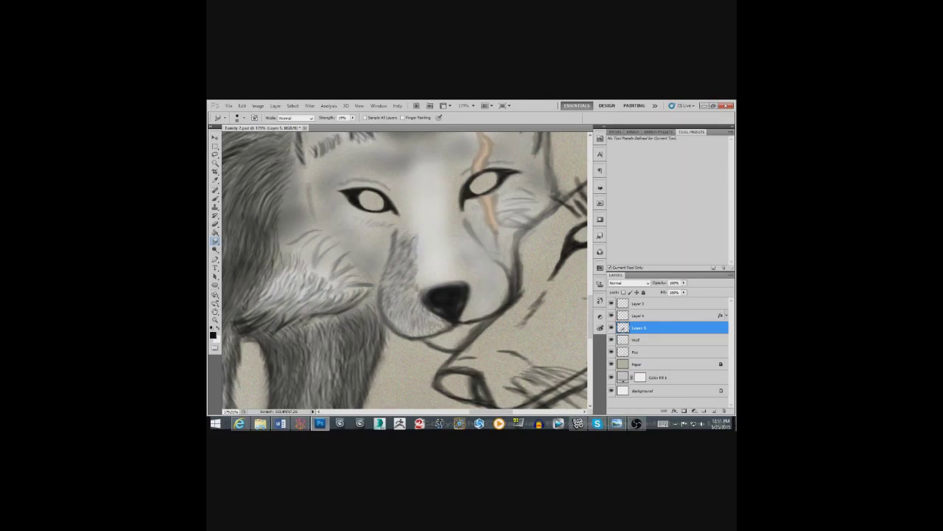
{"action": "key", "text": "b"}
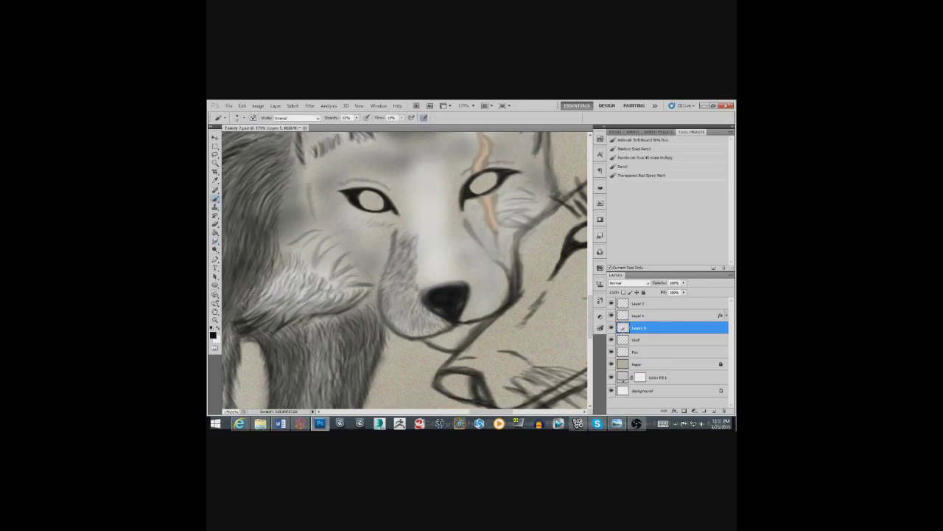
{"action": "mouse_move", "coordinate": [404, 332]}
{"action": "left_mouse_down"}
{"action": "mouse_move", "coordinate": [448, 335]}
{"action": "mouse_move", "coordinate": [449, 348]}
{"action": "mouse_move", "coordinate": [461, 331]}
{"action": "left_mouse_up"}
Step: Switch to white and add hair strokes on the neck, around the muzzle, cheek edge and jawline
{"action": "key", "text": "x"}
{"action": "key", "text": "x"}
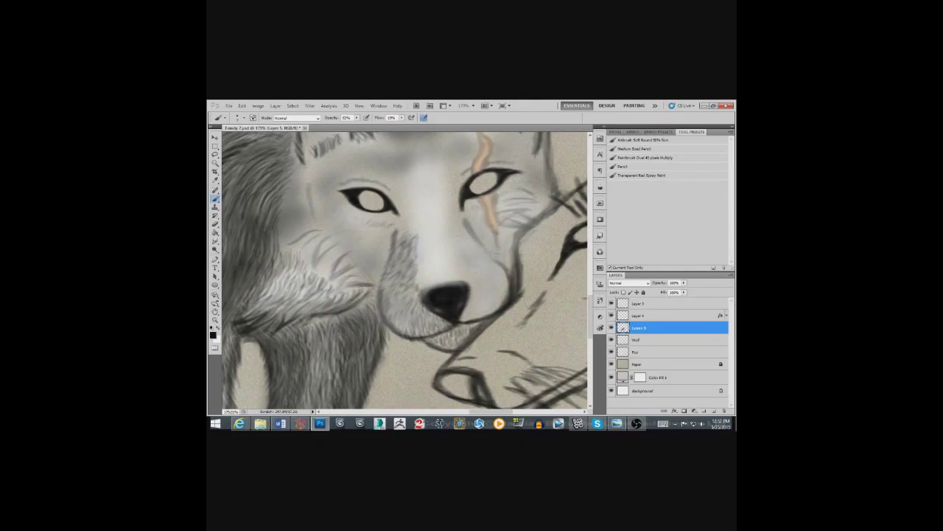
{"action": "key", "text": "r"}
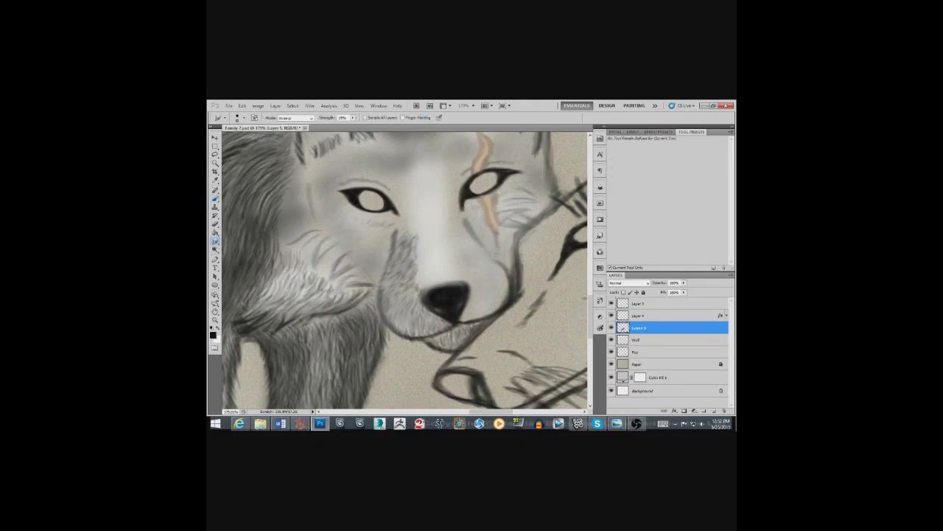
{"action": "key", "text": "b"}
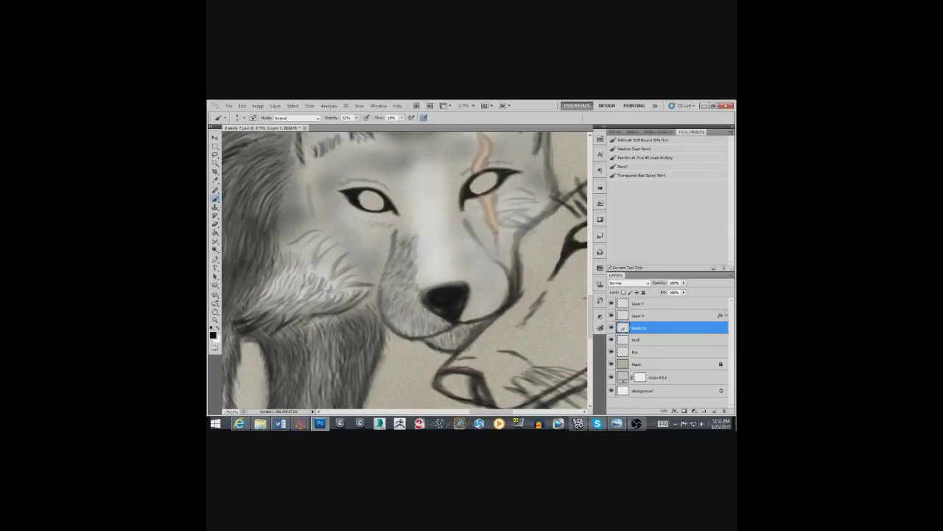
{"action": "left_click_drag", "start_coordinate": [375, 297], "coordinate": [368, 306]}
{"action": "left_click_drag", "start_coordinate": [363, 305], "coordinate": [356, 317]}
{"action": "mouse_move", "coordinate": [415, 324]}
{"action": "left_mouse_down"}
{"action": "mouse_move", "coordinate": [408, 331]}
{"action": "mouse_move", "coordinate": [426, 325]}
{"action": "left_mouse_up"}
{"action": "left_click_drag", "start_coordinate": [393, 292], "coordinate": [383, 284]}
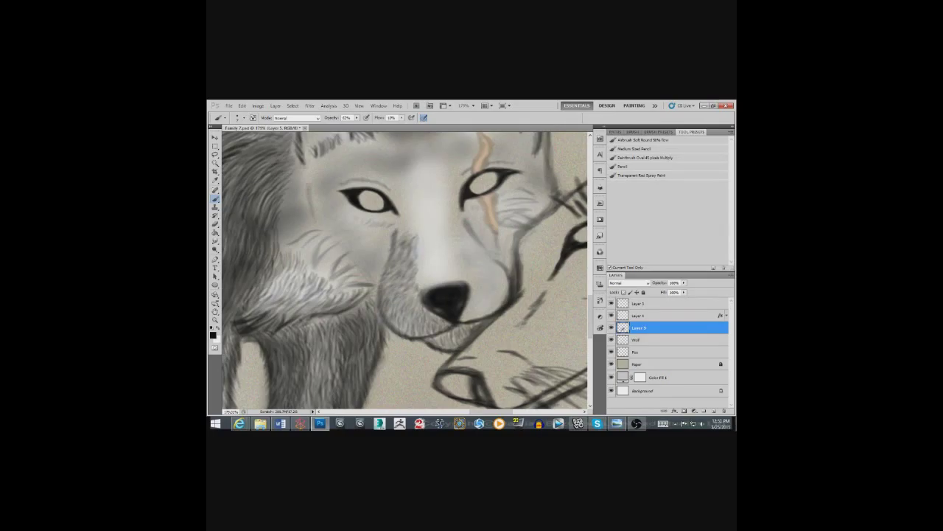
{"action": "left_click_drag", "start_coordinate": [397, 246], "coordinate": [393, 259]}
{"action": "mouse_move", "coordinate": [442, 337]}
{"action": "left_mouse_down"}
{"action": "mouse_move", "coordinate": [438, 346]}
{"action": "mouse_move", "coordinate": [504, 298]}
{"action": "left_mouse_up"}
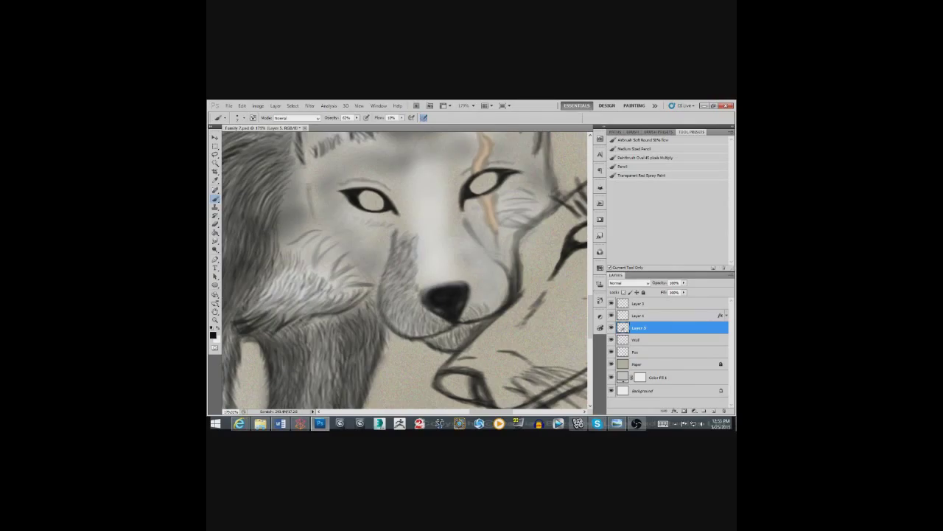
{"action": "left_click_drag", "start_coordinate": [472, 240], "coordinate": [508, 280]}
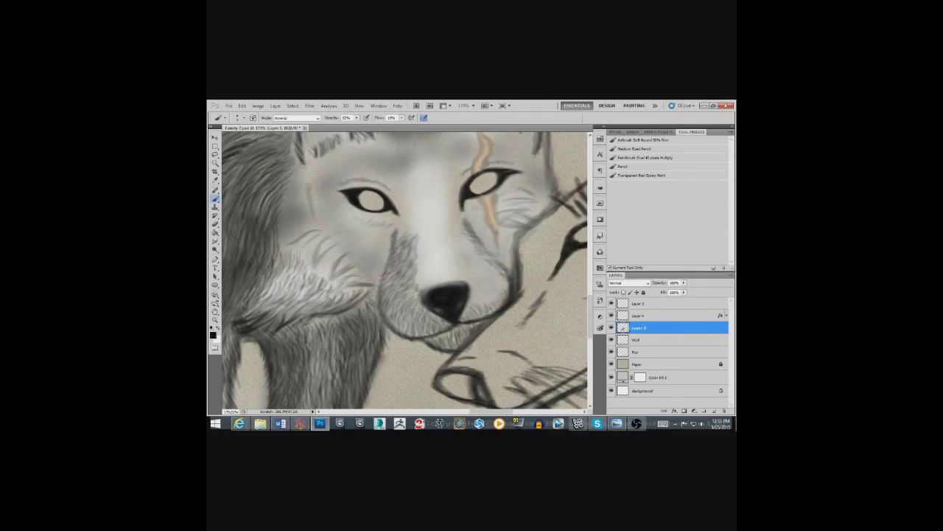
{"action": "mouse_move", "coordinate": [464, 317]}
{"action": "left_mouse_down"}
{"action": "mouse_move", "coordinate": [500, 295]}
{"action": "mouse_move", "coordinate": [493, 268]}
{"action": "mouse_move", "coordinate": [502, 288]}
{"action": "mouse_move", "coordinate": [468, 304]}
{"action": "mouse_move", "coordinate": [492, 292]}
{"action": "mouse_move", "coordinate": [501, 271]}
{"action": "mouse_move", "coordinate": [494, 284]}
{"action": "left_mouse_up"}
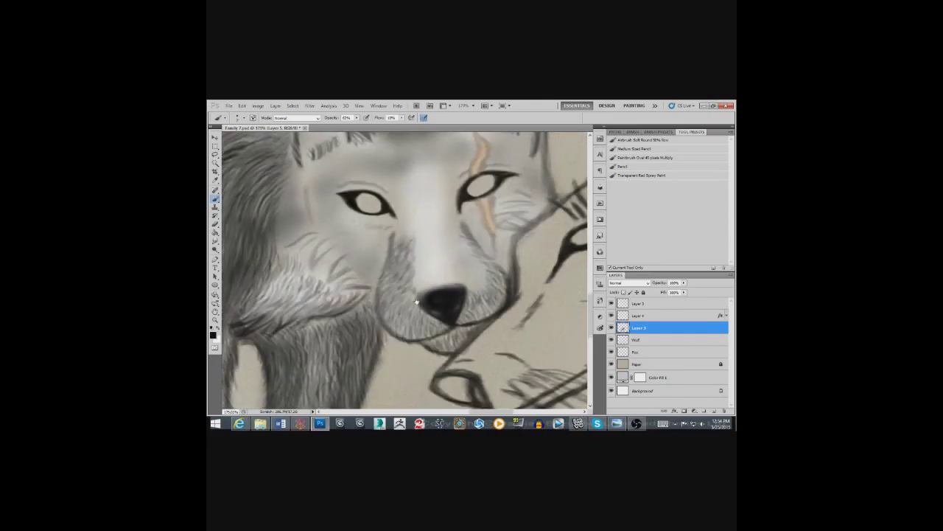
Step: Shade soft grey strokes along the cheek, jaw, muzzle side and right eye, then smudge them
{"action": "left_click_drag", "start_coordinate": [410, 323], "coordinate": [410, 305]}
{"action": "left_click_drag", "start_coordinate": [406, 305], "coordinate": [385, 292]}
{"action": "mouse_move", "coordinate": [402, 237]}
{"action": "left_mouse_down"}
{"action": "mouse_move", "coordinate": [396, 271]}
{"action": "mouse_move", "coordinate": [409, 302]}
{"action": "left_mouse_up"}
{"action": "mouse_move", "coordinate": [459, 229]}
{"action": "left_mouse_down"}
{"action": "mouse_move", "coordinate": [451, 240]}
{"action": "mouse_move", "coordinate": [464, 245]}
{"action": "mouse_move", "coordinate": [471, 287]}
{"action": "mouse_move", "coordinate": [486, 264]}
{"action": "mouse_move", "coordinate": [473, 280]}
{"action": "left_mouse_up"}
{"action": "left_click", "coordinate": [216, 243]}
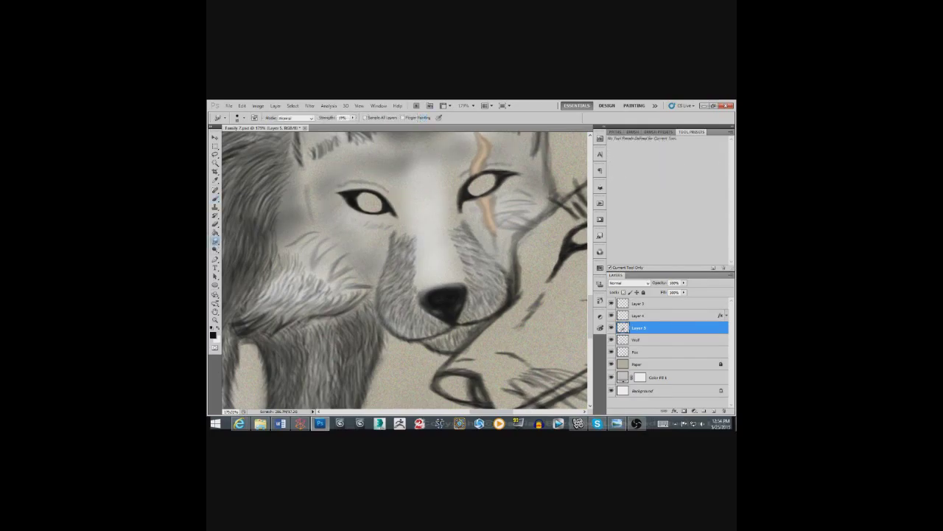
{"action": "key", "text": "b"}
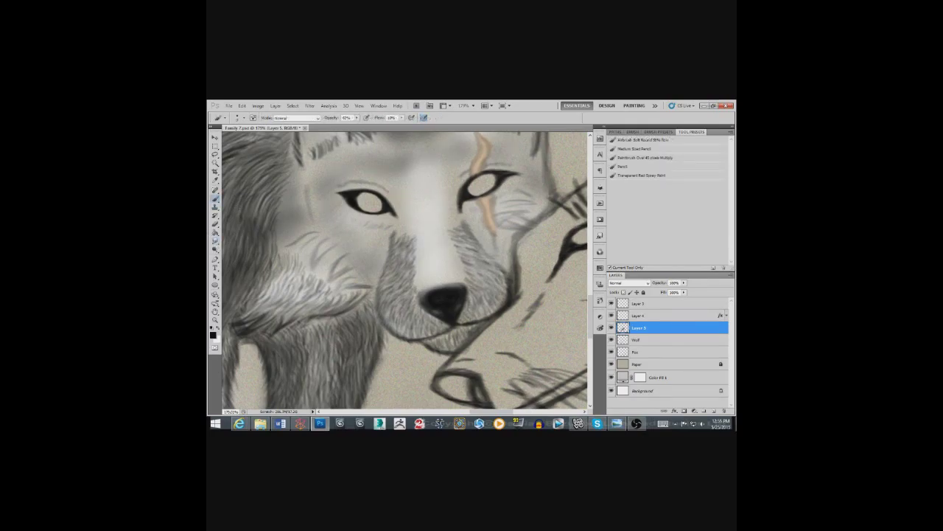
Step: Add faint fur strokes on the lower muzzle, right cheek, nose edge and beside the right eye, then blend
{"action": "left_click_drag", "start_coordinate": [471, 257], "coordinate": [482, 261]}
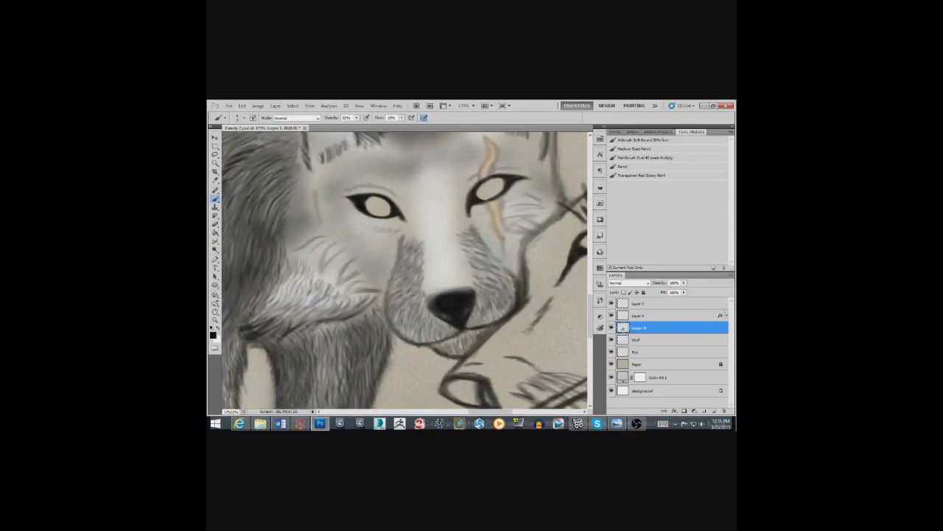
{"action": "mouse_move", "coordinate": [417, 323]}
{"action": "left_mouse_down"}
{"action": "mouse_move", "coordinate": [433, 333]}
{"action": "mouse_move", "coordinate": [394, 324]}
{"action": "left_mouse_up"}
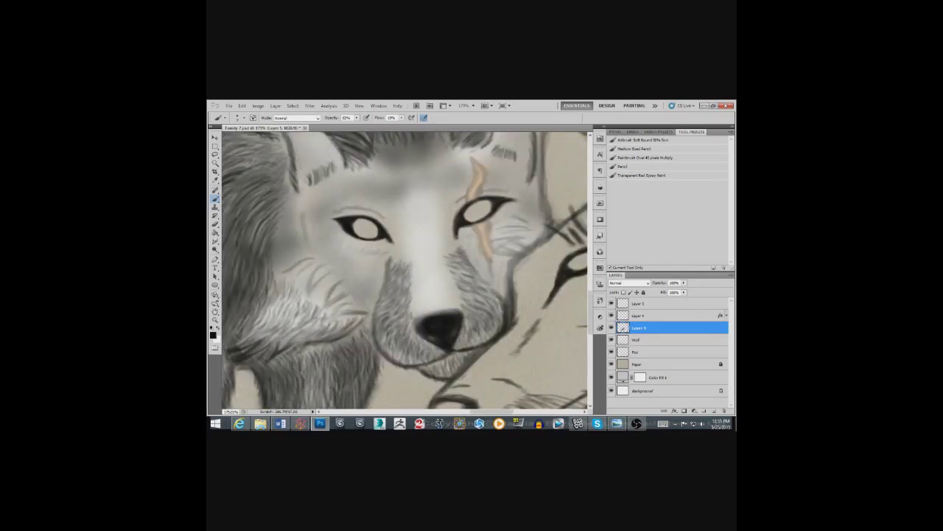
{"action": "mouse_move", "coordinate": [454, 267]}
{"action": "left_mouse_down"}
{"action": "mouse_move", "coordinate": [481, 289]}
{"action": "mouse_move", "coordinate": [457, 306]}
{"action": "mouse_move", "coordinate": [445, 258]}
{"action": "left_mouse_up"}
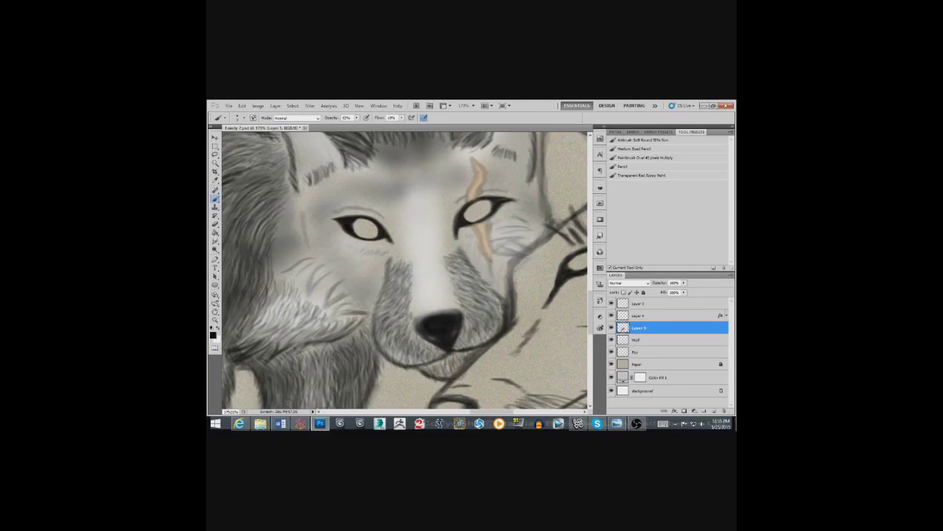
{"action": "left_click_drag", "start_coordinate": [410, 316], "coordinate": [414, 303]}
{"action": "left_click_drag", "start_coordinate": [414, 265], "coordinate": [412, 302]}
{"action": "scroll", "coordinate": [407, 271], "scroll_direction": "up", "scroll_amount": 2}
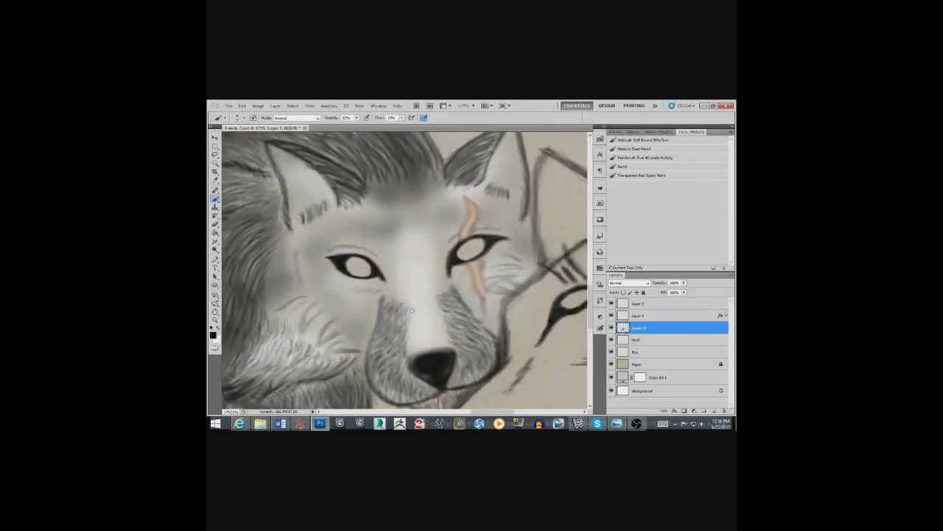
{"action": "mouse_move", "coordinate": [445, 292]}
{"action": "left_mouse_down"}
{"action": "mouse_move", "coordinate": [463, 270]}
{"action": "mouse_move", "coordinate": [502, 253]}
{"action": "left_mouse_up"}
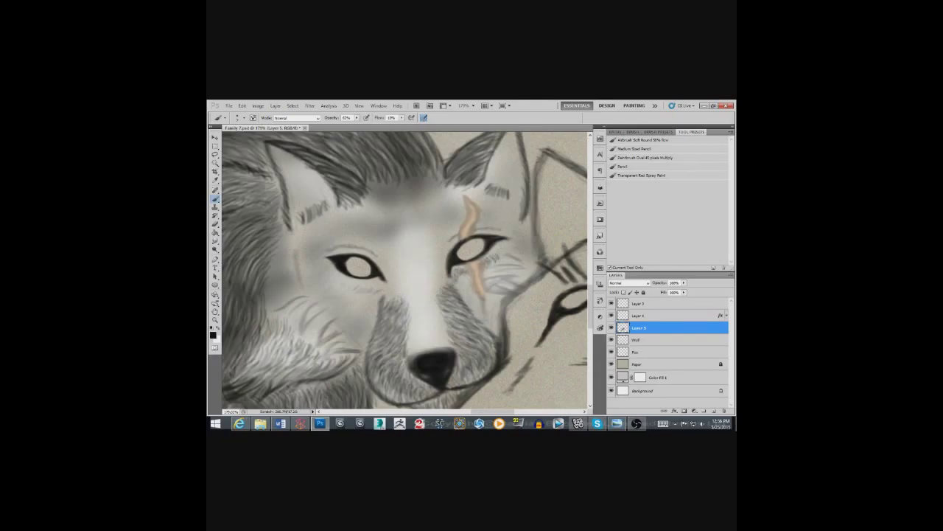
{"action": "key", "text": "r"}
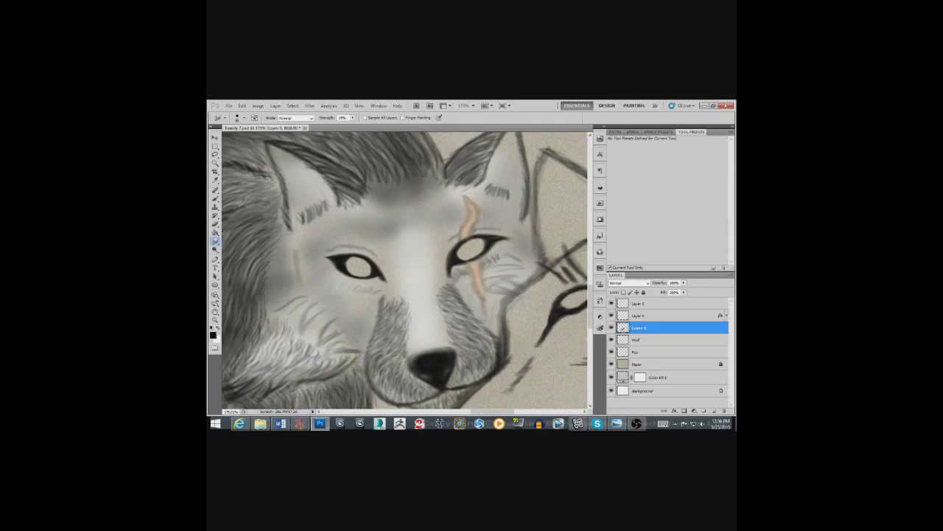
{"action": "key", "text": "b"}
{"action": "scroll", "coordinate": [505, 276], "scroll_direction": "up", "scroll_amount": 3}
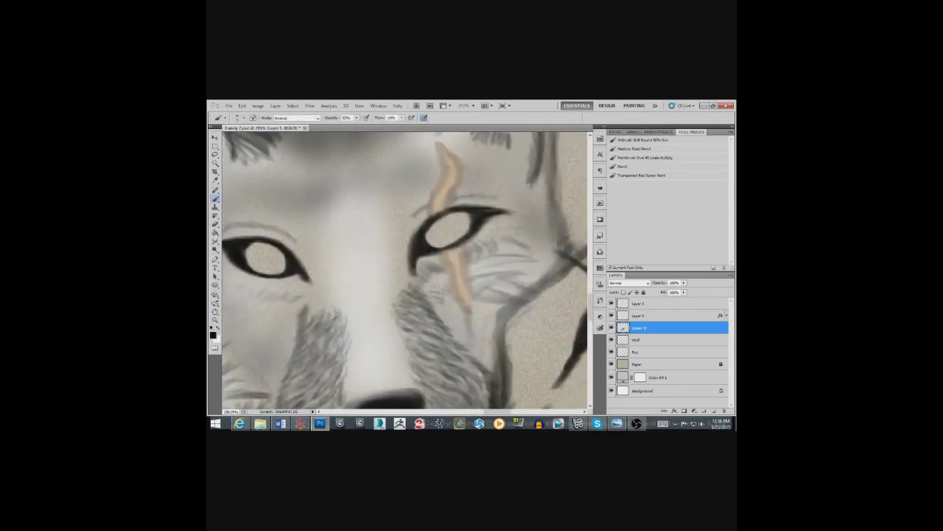
Step: Erase fur strokes right of the eye on the Wolf layer, then add light strokes on Layer 5
{"action": "key", "text": "alt+bracketleft"}
{"action": "key", "text": "e"}
{"action": "left_click_drag", "start_coordinate": [491, 283], "coordinate": [516, 256]}
{"action": "key", "text": "alt+bracketright"}
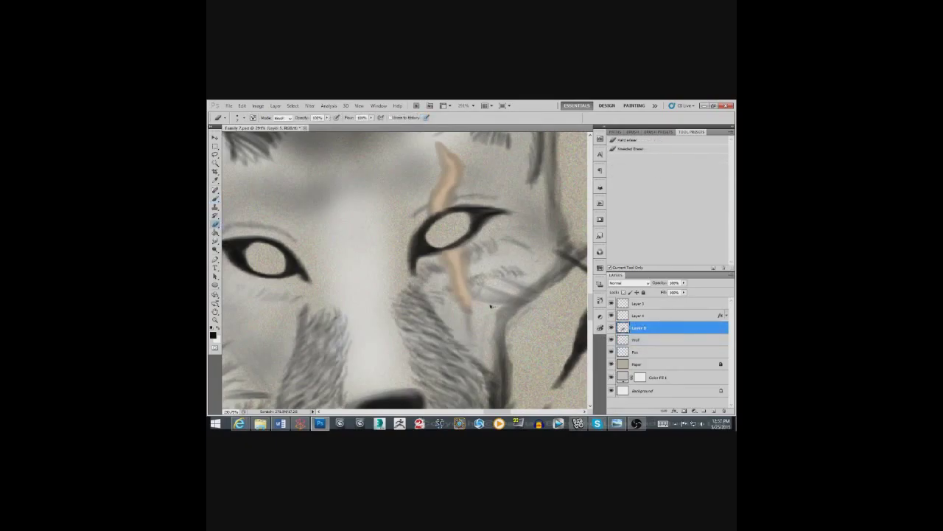
{"action": "key", "text": "b"}
{"action": "key", "text": "x"}
{"action": "left_click_drag", "start_coordinate": [473, 254], "coordinate": [490, 238]}
Step: Paint dark black fur strokes around, below and right of the eye
{"action": "key", "text": "x"}
{"action": "mouse_move", "coordinate": [437, 275]}
{"action": "left_mouse_down"}
{"action": "mouse_move", "coordinate": [483, 260]}
{"action": "mouse_move", "coordinate": [432, 298]}
{"action": "left_mouse_up"}
{"action": "mouse_move", "coordinate": [492, 261]}
{"action": "left_mouse_down"}
{"action": "mouse_move", "coordinate": [476, 281]}
{"action": "mouse_move", "coordinate": [493, 278]}
{"action": "mouse_move", "coordinate": [445, 308]}
{"action": "left_mouse_up"}
{"action": "mouse_move", "coordinate": [511, 273]}
{"action": "left_mouse_down"}
{"action": "mouse_move", "coordinate": [473, 289]}
{"action": "mouse_move", "coordinate": [509, 292]}
{"action": "left_mouse_up"}
{"action": "mouse_move", "coordinate": [505, 302]}
{"action": "left_mouse_down"}
{"action": "mouse_move", "coordinate": [481, 309]}
{"action": "mouse_move", "coordinate": [479, 332]}
{"action": "mouse_move", "coordinate": [442, 318]}
{"action": "mouse_move", "coordinate": [466, 330]}
{"action": "left_mouse_up"}
{"action": "left_click_drag", "start_coordinate": [496, 333], "coordinate": [484, 363]}
{"action": "left_click_drag", "start_coordinate": [476, 325], "coordinate": [454, 341]}
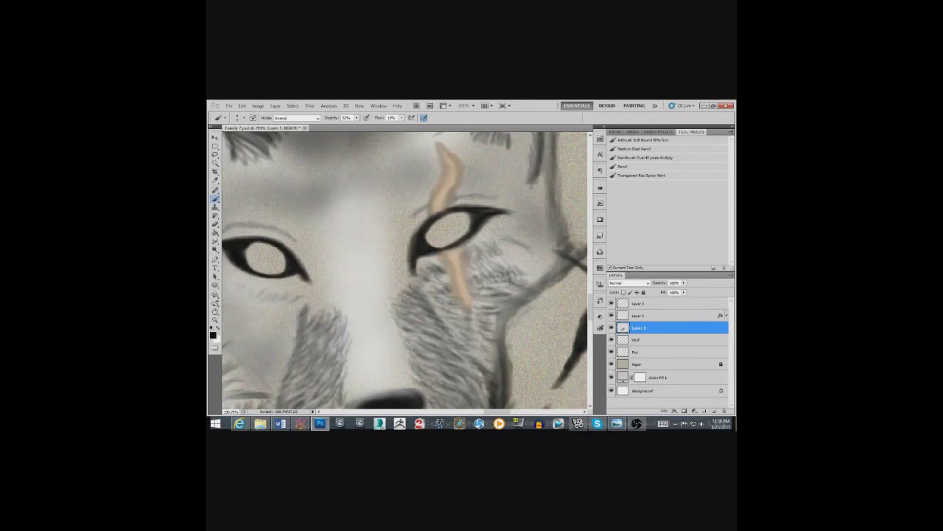
Step: Add dark fur strokes right of the nose bridge and around the eye
{"action": "left_click", "coordinate": [216, 241]}
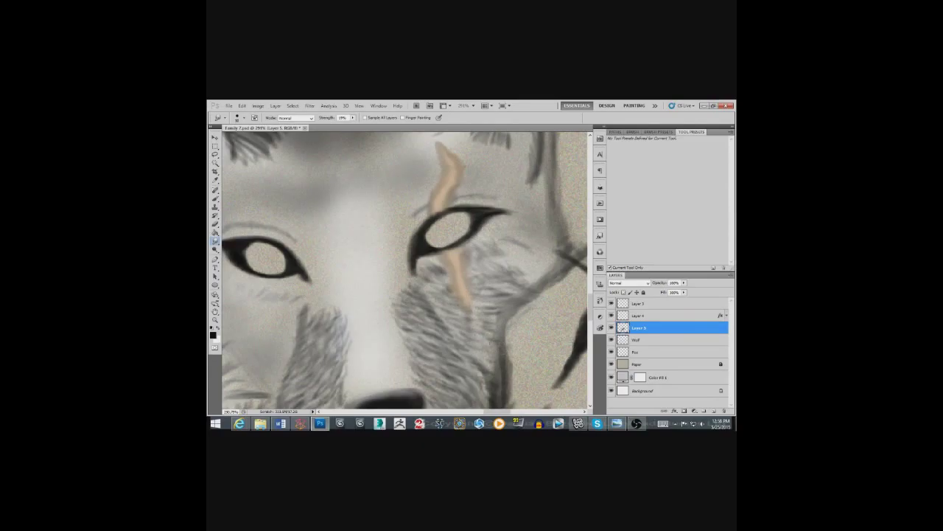
{"action": "key", "text": "b"}
{"action": "mouse_move", "coordinate": [462, 326]}
{"action": "left_mouse_down"}
{"action": "mouse_move", "coordinate": [501, 310]}
{"action": "mouse_move", "coordinate": [523, 281]}
{"action": "mouse_move", "coordinate": [492, 343]}
{"action": "mouse_move", "coordinate": [475, 314]}
{"action": "mouse_move", "coordinate": [511, 271]}
{"action": "left_mouse_up"}
{"action": "mouse_move", "coordinate": [445, 318]}
{"action": "left_mouse_down"}
{"action": "mouse_move", "coordinate": [461, 304]}
{"action": "mouse_move", "coordinate": [452, 287]}
{"action": "left_mouse_up"}
{"action": "left_click_drag", "start_coordinate": [476, 275], "coordinate": [511, 258]}
{"action": "left_click_drag", "start_coordinate": [507, 277], "coordinate": [526, 268]}
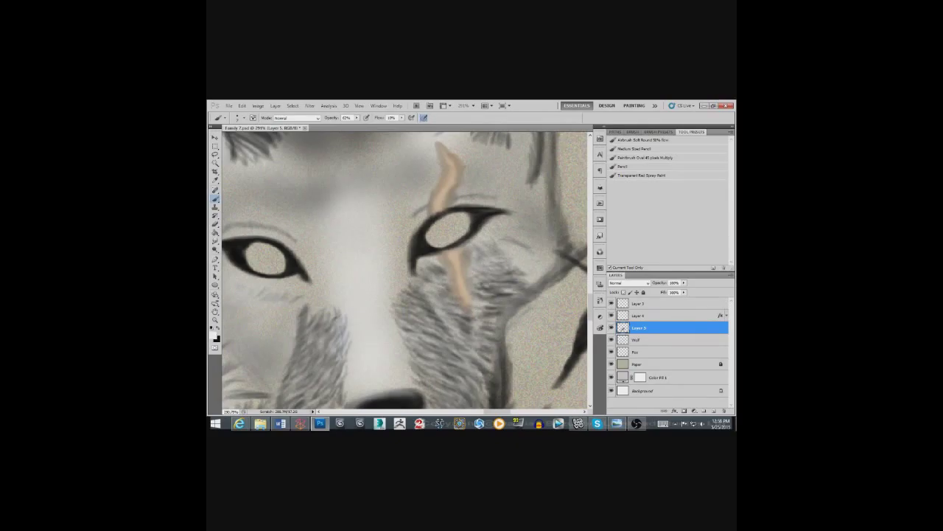
{"action": "left_click_drag", "start_coordinate": [483, 279], "coordinate": [507, 267]}
Step: Add more short dark fur strokes beside the nose bridge and right of the eye
{"action": "left_click_drag", "start_coordinate": [482, 364], "coordinate": [492, 342]}
{"action": "left_click_drag", "start_coordinate": [467, 328], "coordinate": [487, 293]}
{"action": "left_click_drag", "start_coordinate": [479, 281], "coordinate": [525, 255]}
{"action": "mouse_move", "coordinate": [517, 280]}
{"action": "left_mouse_down"}
{"action": "mouse_move", "coordinate": [536, 261]}
{"action": "mouse_move", "coordinate": [555, 262]}
{"action": "mouse_move", "coordinate": [557, 241]}
{"action": "mouse_move", "coordinate": [495, 283]}
{"action": "mouse_move", "coordinate": [505, 243]}
{"action": "mouse_move", "coordinate": [467, 279]}
{"action": "mouse_move", "coordinate": [479, 251]}
{"action": "mouse_move", "coordinate": [479, 305]}
{"action": "mouse_move", "coordinate": [464, 323]}
{"action": "left_mouse_up"}
{"action": "left_click_drag", "start_coordinate": [434, 274], "coordinate": [466, 256]}
{"action": "left_click_drag", "start_coordinate": [426, 314], "coordinate": [467, 290]}
Step: Smudge the fur below the eye, then darken the strokes beside it
{"action": "key", "text": "r"}
{"action": "left_click_drag", "start_coordinate": [464, 308], "coordinate": [430, 327]}
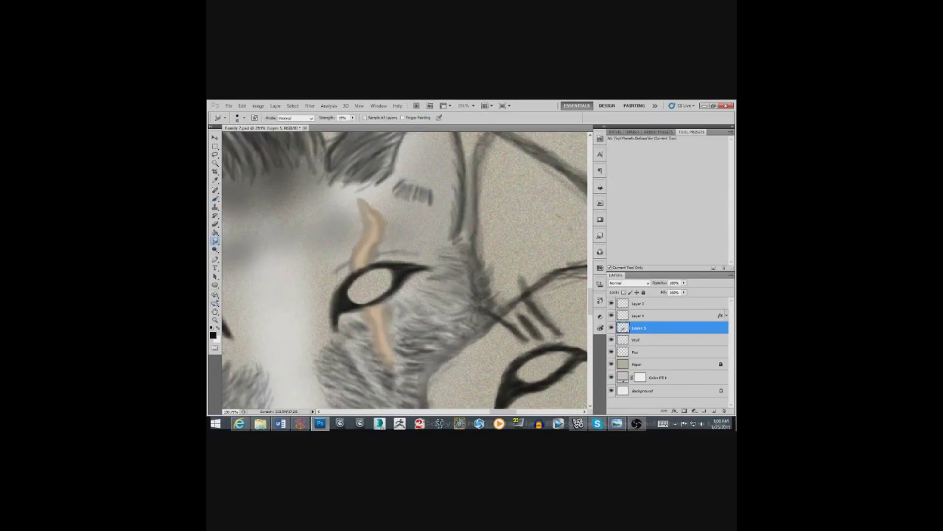
{"action": "scroll", "coordinate": [418, 371], "scroll_direction": "down", "scroll_amount": 2}
{"action": "key", "text": "b"}
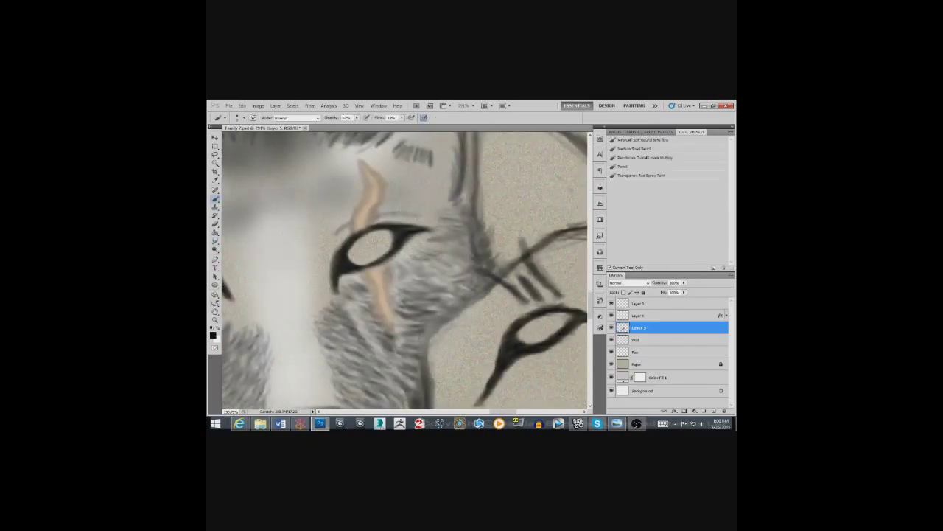
{"action": "mouse_move", "coordinate": [463, 217]}
{"action": "left_mouse_down"}
{"action": "mouse_move", "coordinate": [448, 230]}
{"action": "mouse_move", "coordinate": [433, 282]}
{"action": "mouse_move", "coordinate": [432, 250]}
{"action": "mouse_move", "coordinate": [426, 297]}
{"action": "left_mouse_up"}
Step: Paint fine dark fur strokes along the wolf's neck and near the eye
{"action": "left_click_drag", "start_coordinate": [460, 237], "coordinate": [439, 252]}
{"action": "mouse_move", "coordinate": [450, 271]}
{"action": "left_mouse_down"}
{"action": "mouse_move", "coordinate": [418, 280]}
{"action": "mouse_move", "coordinate": [430, 289]}
{"action": "left_mouse_up"}
{"action": "left_click_drag", "start_coordinate": [443, 302], "coordinate": [416, 307]}
{"action": "left_click_drag", "start_coordinate": [423, 319], "coordinate": [405, 324]}
{"action": "mouse_move", "coordinate": [336, 314]}
{"action": "left_mouse_down"}
{"action": "mouse_move", "coordinate": [378, 353]}
{"action": "mouse_move", "coordinate": [343, 317]}
{"action": "left_mouse_up"}
{"action": "scroll", "coordinate": [407, 272], "scroll_direction": "down", "scroll_amount": 2}
{"action": "left_click_drag", "start_coordinate": [406, 318], "coordinate": [387, 332]}
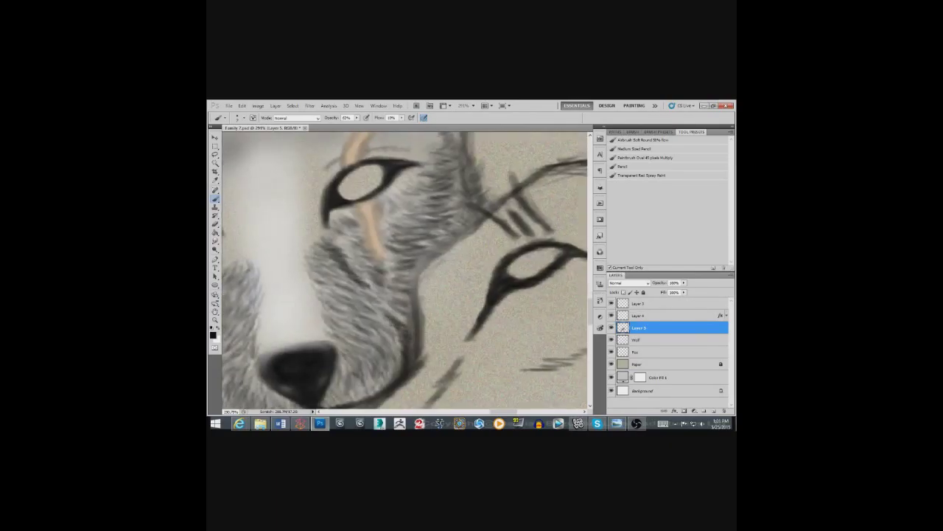
{"action": "mouse_move", "coordinate": [408, 255]}
{"action": "left_mouse_down"}
{"action": "mouse_move", "coordinate": [378, 280]}
{"action": "mouse_move", "coordinate": [379, 298]}
{"action": "left_mouse_up"}
{"action": "scroll", "coordinate": [405, 269], "scroll_direction": "up", "scroll_amount": 3}
Step: Add thin white fur strokes beside the eye corner and the orange stripe
{"action": "key", "text": "x"}
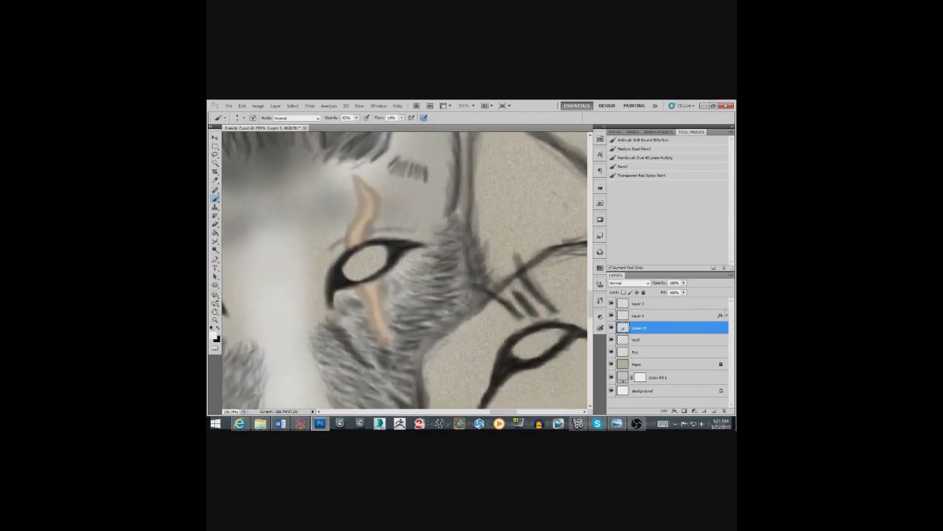
{"action": "left_click_drag", "start_coordinate": [435, 258], "coordinate": [411, 264]}
{"action": "left_click_drag", "start_coordinate": [457, 286], "coordinate": [427, 298]}
{"action": "left_click_drag", "start_coordinate": [464, 293], "coordinate": [441, 312]}
{"action": "left_click_drag", "start_coordinate": [413, 280], "coordinate": [428, 321]}
{"action": "mouse_move", "coordinate": [390, 268]}
{"action": "left_mouse_down"}
{"action": "mouse_move", "coordinate": [425, 260]}
{"action": "mouse_move", "coordinate": [453, 274]}
{"action": "left_mouse_up"}
{"action": "left_click_drag", "start_coordinate": [360, 270], "coordinate": [345, 291]}
{"action": "left_click_drag", "start_coordinate": [411, 255], "coordinate": [394, 262]}
{"action": "mouse_move", "coordinate": [442, 265]}
{"action": "left_mouse_down"}
{"action": "mouse_move", "coordinate": [419, 264]}
{"action": "mouse_move", "coordinate": [403, 246]}
{"action": "left_mouse_up"}
Step: Paint thin dark fur above the eye, along the left cheek and right of the eye
{"action": "left_click_drag", "start_coordinate": [451, 258], "coordinate": [433, 246]}
{"action": "left_click_drag", "start_coordinate": [362, 252], "coordinate": [351, 260]}
{"action": "mouse_move", "coordinate": [370, 247]}
{"action": "left_mouse_down"}
{"action": "mouse_move", "coordinate": [331, 309]}
{"action": "mouse_move", "coordinate": [321, 371]}
{"action": "left_mouse_up"}
{"action": "left_click_drag", "start_coordinate": [341, 326], "coordinate": [324, 355]}
{"action": "left_click_drag", "start_coordinate": [454, 276], "coordinate": [424, 280]}
{"action": "mouse_move", "coordinate": [457, 285]}
{"action": "left_mouse_down"}
{"action": "mouse_move", "coordinate": [436, 287]}
{"action": "mouse_move", "coordinate": [419, 310]}
{"action": "mouse_move", "coordinate": [427, 300]}
{"action": "left_mouse_up"}
Step: Add light fur strokes right of the eye and on the left cheek, plus dark accents
{"action": "key", "text": "x"}
{"action": "left_click_drag", "start_coordinate": [443, 303], "coordinate": [423, 308]}
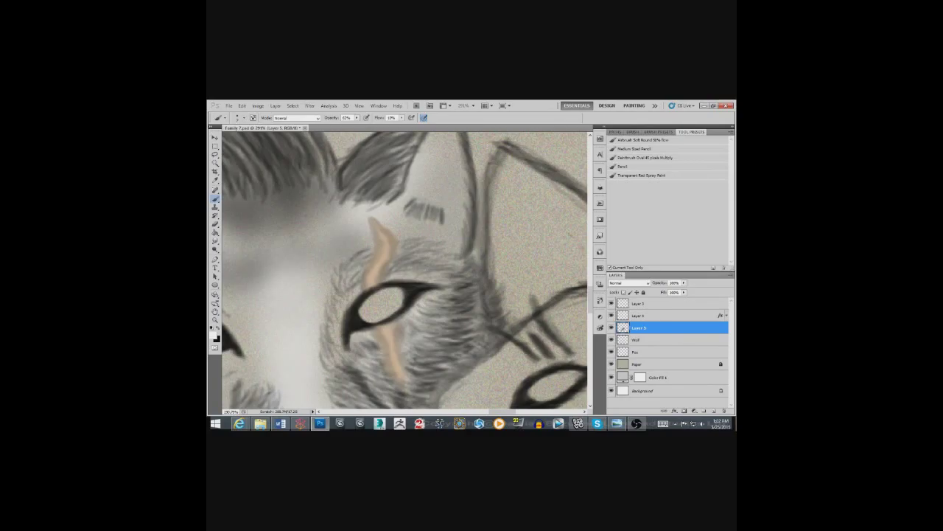
{"action": "left_click_drag", "start_coordinate": [342, 286], "coordinate": [330, 350]}
{"action": "mouse_move", "coordinate": [379, 303]}
{"action": "left_mouse_down"}
{"action": "mouse_move", "coordinate": [391, 265]}
{"action": "mouse_move", "coordinate": [353, 262]}
{"action": "mouse_move", "coordinate": [341, 280]}
{"action": "left_mouse_up"}
{"action": "key", "text": "x"}
{"action": "left_click_drag", "start_coordinate": [346, 285], "coordinate": [339, 304]}
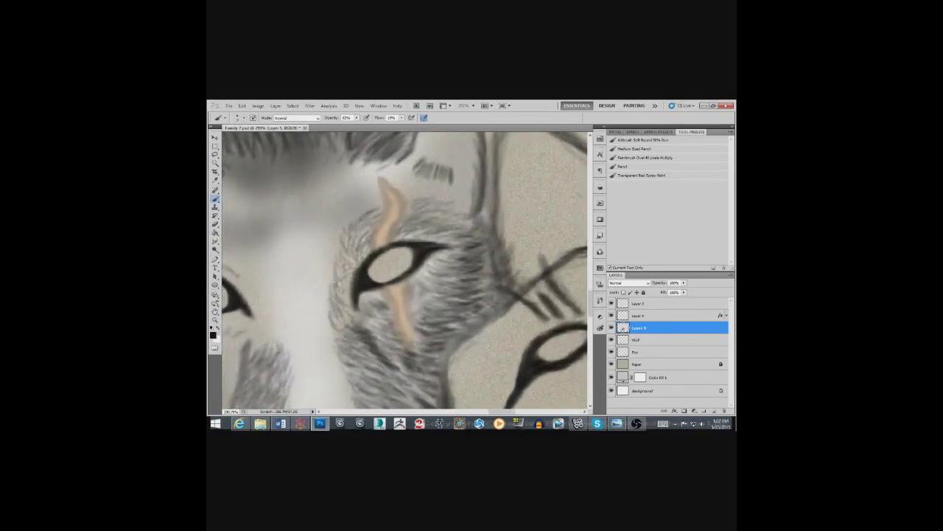
{"action": "left_click_drag", "start_coordinate": [405, 215], "coordinate": [465, 236]}
Step: Add faint dark fur on the left cheek and above and right of the eye
{"action": "key", "text": "r"}
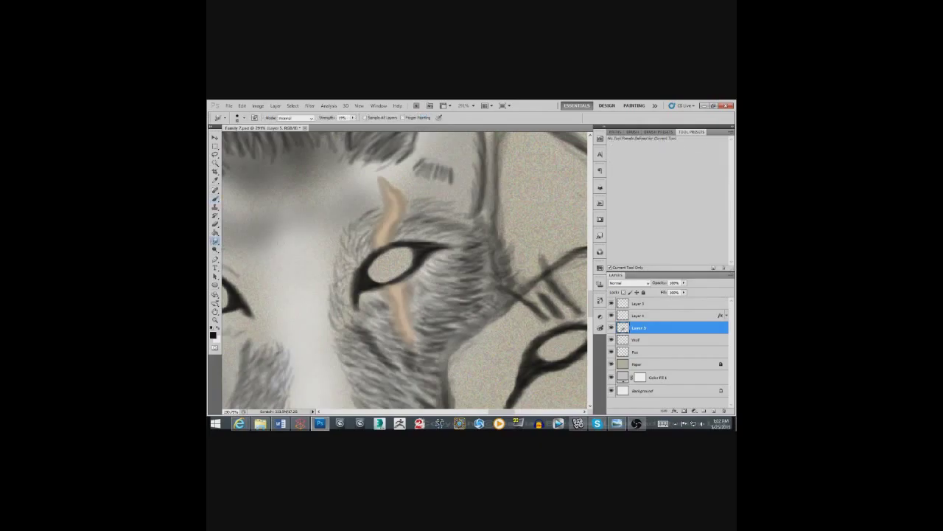
{"action": "key", "text": "b"}
{"action": "mouse_move", "coordinate": [340, 297]}
{"action": "left_mouse_down"}
{"action": "mouse_move", "coordinate": [336, 269]}
{"action": "mouse_move", "coordinate": [367, 223]}
{"action": "mouse_move", "coordinate": [470, 230]}
{"action": "left_mouse_up"}
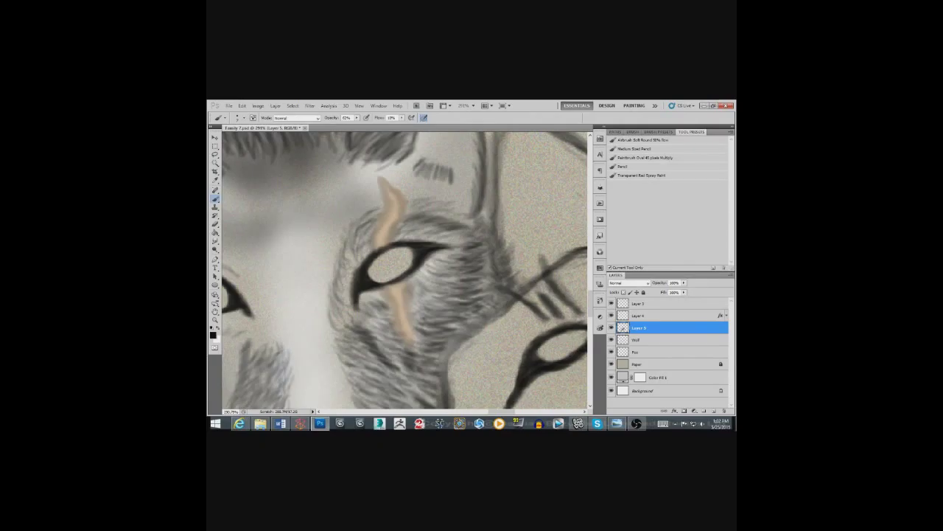
{"action": "left_click_drag", "start_coordinate": [376, 217], "coordinate": [357, 229]}
{"action": "left_click_drag", "start_coordinate": [414, 208], "coordinate": [467, 218]}
{"action": "left_click_drag", "start_coordinate": [359, 228], "coordinate": [326, 308]}
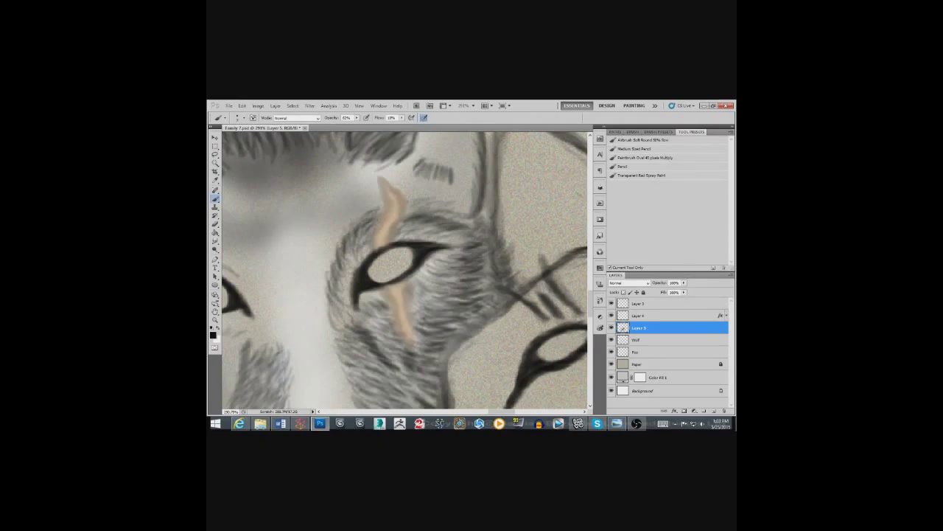
{"action": "mouse_move", "coordinate": [426, 208]}
{"action": "left_mouse_down"}
{"action": "mouse_move", "coordinate": [464, 220]}
{"action": "mouse_move", "coordinate": [431, 209]}
{"action": "left_mouse_up"}
{"action": "left_click_drag", "start_coordinate": [442, 221], "coordinate": [434, 252]}
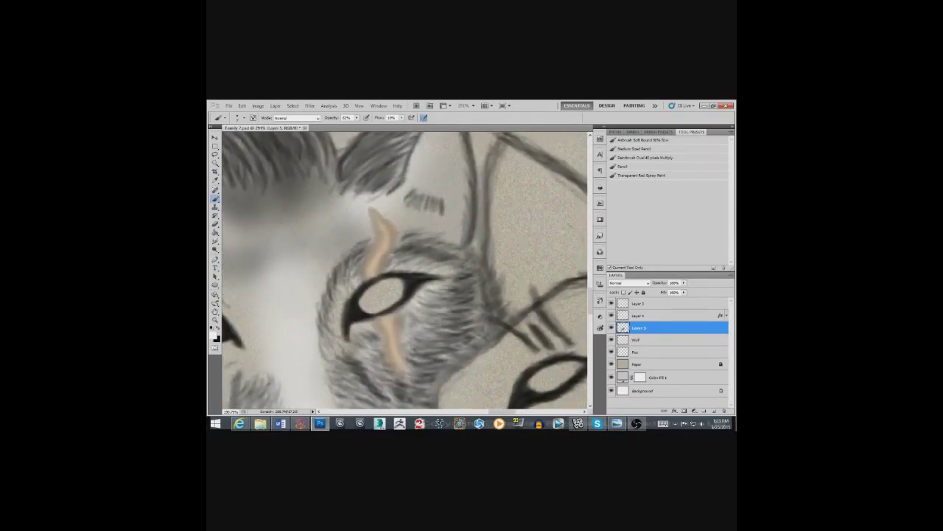
Step: Change the colour and add faint light fur along the left cheek edge and left of the eye
{"action": "left_click", "coordinate": [329, 339], "text": "alt"}
{"action": "left_click_drag", "start_coordinate": [331, 339], "coordinate": [337, 299]}
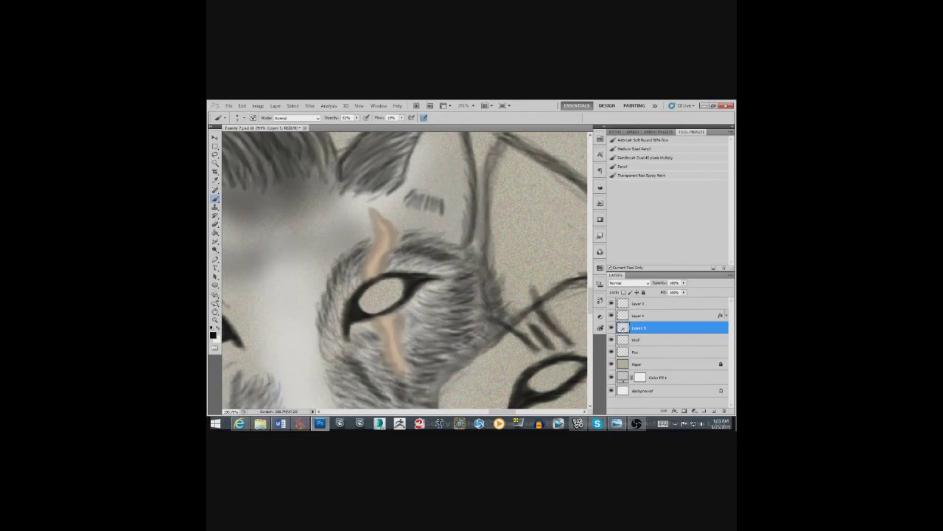
{"action": "key", "text": "r"}
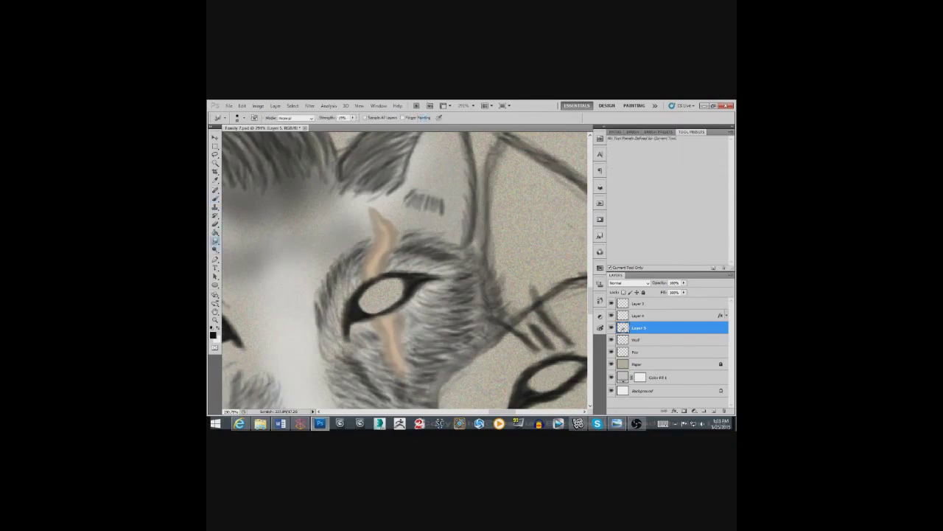
{"action": "key", "text": "b"}
{"action": "left_click_drag", "start_coordinate": [340, 290], "coordinate": [336, 321]}
{"action": "key", "text": "x"}
Step: Paint faint black fur above the eye and on the cheek left of it
{"action": "left_click_drag", "start_coordinate": [461, 260], "coordinate": [435, 272]}
{"action": "left_click_drag", "start_coordinate": [410, 243], "coordinate": [397, 257]}
{"action": "left_click_drag", "start_coordinate": [453, 241], "coordinate": [426, 248]}
{"action": "left_click_drag", "start_coordinate": [345, 272], "coordinate": [318, 358]}
{"action": "left_click_drag", "start_coordinate": [335, 299], "coordinate": [326, 341]}
Step: Paint dark fur strokes along the left side and edge of the nose bridge
{"action": "scroll", "coordinate": [406, 269], "scroll_direction": "up", "scroll_amount": 5}
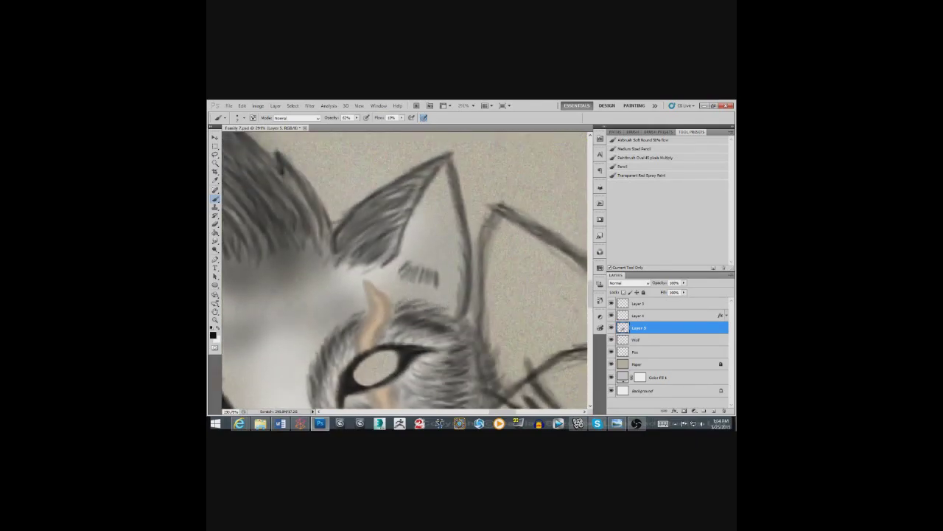
{"action": "mouse_move", "coordinate": [413, 298]}
{"action": "left_mouse_down"}
{"action": "mouse_move", "coordinate": [357, 271]}
{"action": "mouse_move", "coordinate": [424, 263]}
{"action": "mouse_move", "coordinate": [389, 305]}
{"action": "mouse_move", "coordinate": [380, 252]}
{"action": "mouse_move", "coordinate": [364, 230]}
{"action": "mouse_move", "coordinate": [385, 309]}
{"action": "left_mouse_up"}
{"action": "mouse_move", "coordinate": [377, 276]}
{"action": "left_mouse_down"}
{"action": "mouse_move", "coordinate": [371, 311]}
{"action": "mouse_move", "coordinate": [371, 261]}
{"action": "mouse_move", "coordinate": [390, 281]}
{"action": "mouse_move", "coordinate": [429, 261]}
{"action": "mouse_move", "coordinate": [392, 317]}
{"action": "left_mouse_up"}
{"action": "left_click_drag", "start_coordinate": [394, 300], "coordinate": [386, 339]}
{"action": "left_click_drag", "start_coordinate": [410, 290], "coordinate": [395, 315]}
{"action": "left_click_drag", "start_coordinate": [422, 268], "coordinate": [410, 299]}
{"action": "left_click_drag", "start_coordinate": [401, 285], "coordinate": [389, 329]}
{"action": "left_click_drag", "start_coordinate": [405, 272], "coordinate": [398, 299]}
{"action": "left_click_drag", "start_coordinate": [413, 258], "coordinate": [401, 281]}
{"action": "left_click_drag", "start_coordinate": [405, 236], "coordinate": [386, 305]}
Step: Smudge the forehead fur, then add dark strokes across the forehead and left side of the head
{"action": "key", "text": "r"}
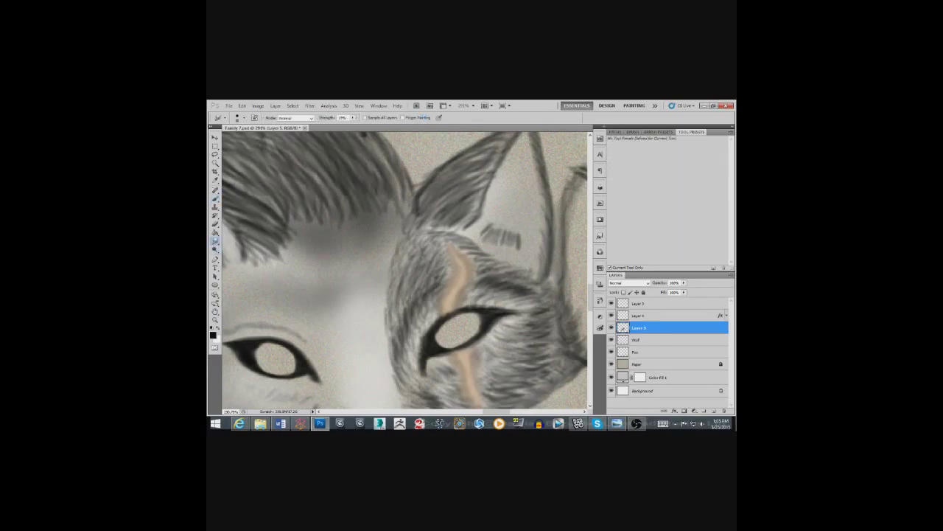
{"action": "left_click_drag", "start_coordinate": [474, 249], "coordinate": [499, 270]}
{"action": "key", "text": "b"}
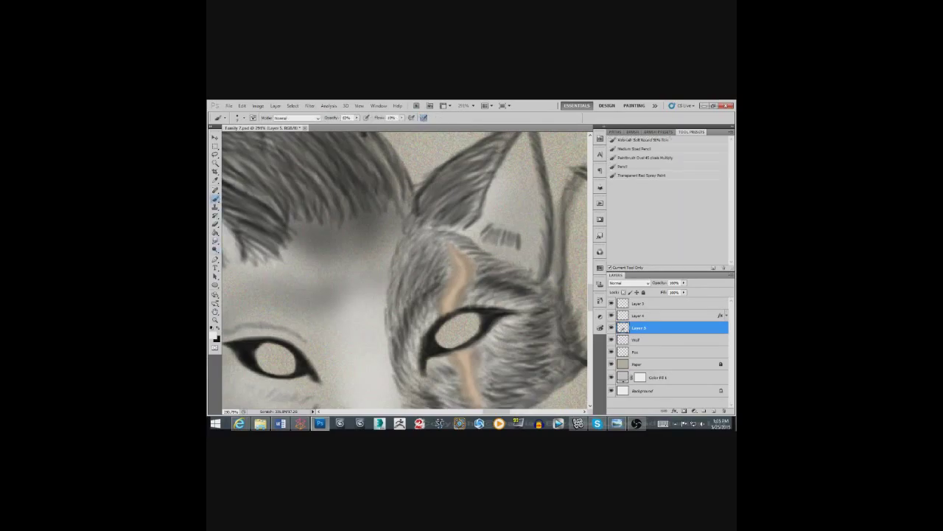
{"action": "mouse_move", "coordinate": [492, 246]}
{"action": "left_mouse_down"}
{"action": "mouse_move", "coordinate": [526, 271]}
{"action": "mouse_move", "coordinate": [497, 262]}
{"action": "mouse_move", "coordinate": [509, 274]}
{"action": "left_mouse_up"}
{"action": "mouse_move", "coordinate": [439, 233]}
{"action": "left_mouse_down"}
{"action": "mouse_move", "coordinate": [469, 246]}
{"action": "mouse_move", "coordinate": [415, 249]}
{"action": "left_mouse_up"}
{"action": "mouse_move", "coordinate": [428, 231]}
{"action": "left_mouse_down"}
{"action": "mouse_move", "coordinate": [394, 255]}
{"action": "mouse_move", "coordinate": [403, 285]}
{"action": "left_mouse_up"}
{"action": "left_click_drag", "start_coordinate": [418, 249], "coordinate": [398, 272]}
{"action": "left_click_drag", "start_coordinate": [405, 258], "coordinate": [389, 305]}
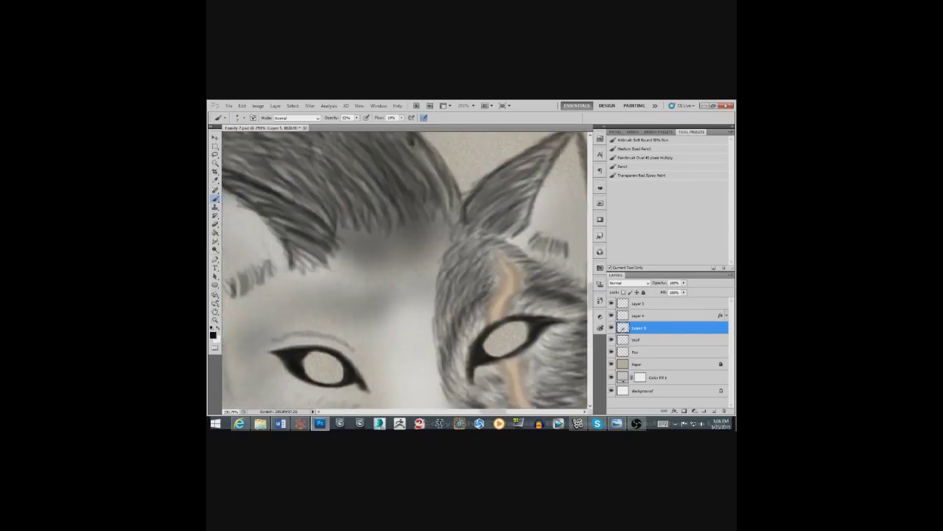
Step: Build up small dark strokes throughout the other wolf's head fur
{"action": "left_click_drag", "start_coordinate": [453, 228], "coordinate": [445, 246]}
{"action": "mouse_move", "coordinate": [447, 217]}
{"action": "left_mouse_down"}
{"action": "mouse_move", "coordinate": [433, 236]}
{"action": "mouse_move", "coordinate": [439, 226]}
{"action": "left_mouse_up"}
{"action": "left_click_drag", "start_coordinate": [457, 204], "coordinate": [419, 246]}
{"action": "left_click_drag", "start_coordinate": [444, 223], "coordinate": [432, 252]}
{"action": "left_click_drag", "start_coordinate": [352, 212], "coordinate": [343, 254]}
{"action": "left_click_drag", "start_coordinate": [393, 217], "coordinate": [379, 252]}
{"action": "left_click_drag", "start_coordinate": [403, 226], "coordinate": [404, 253]}
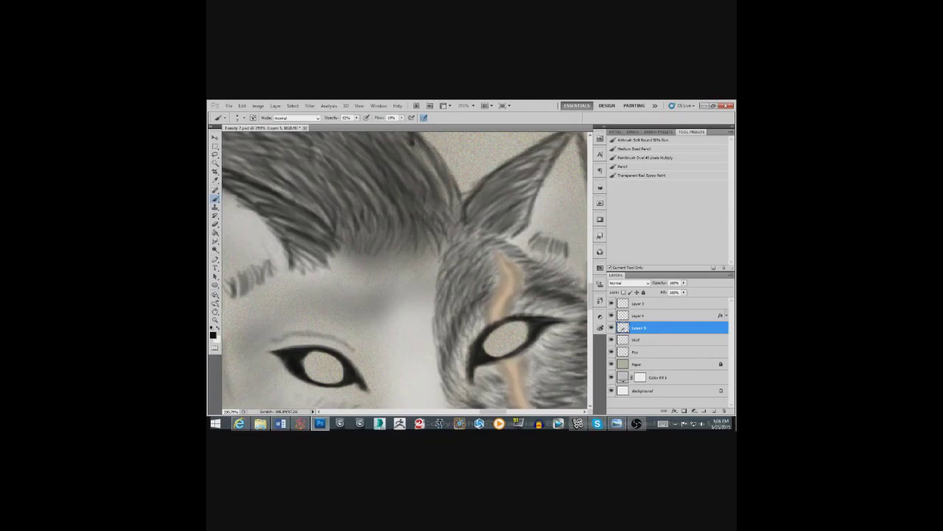
{"action": "left_click_drag", "start_coordinate": [383, 215], "coordinate": [369, 252]}
{"action": "mouse_move", "coordinate": [404, 214]}
{"action": "left_mouse_down"}
{"action": "mouse_move", "coordinate": [394, 257]}
{"action": "mouse_move", "coordinate": [413, 257]}
{"action": "left_mouse_up"}
{"action": "left_click_drag", "start_coordinate": [433, 233], "coordinate": [427, 261]}
{"action": "left_click_drag", "start_coordinate": [445, 229], "coordinate": [438, 261]}
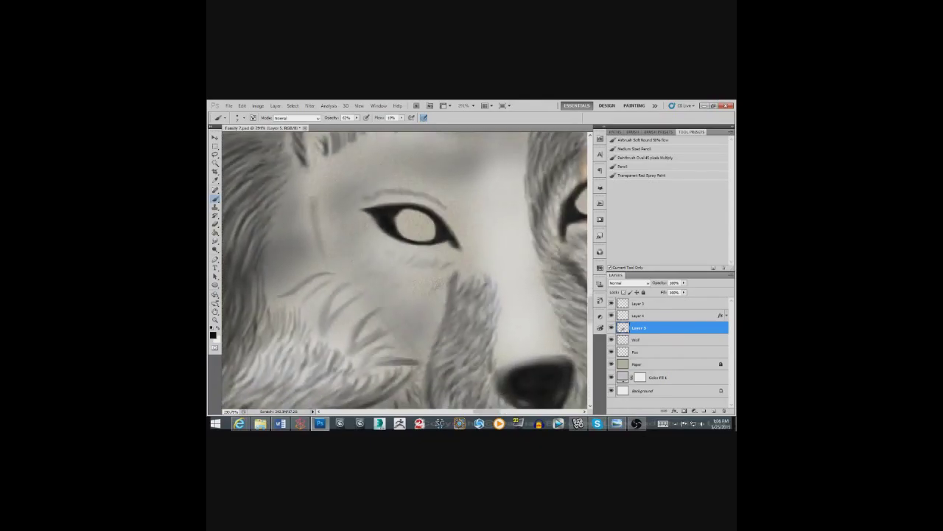
Step: Add soft airbrushed shading along the left and lower muzzle fur
{"action": "mouse_move", "coordinate": [436, 288]}
{"action": "left_mouse_down"}
{"action": "mouse_move", "coordinate": [426, 339]}
{"action": "mouse_move", "coordinate": [401, 354]}
{"action": "mouse_move", "coordinate": [367, 355]}
{"action": "mouse_move", "coordinate": [406, 369]}
{"action": "mouse_move", "coordinate": [351, 377]}
{"action": "left_mouse_up"}
{"action": "mouse_move", "coordinate": [376, 344]}
{"action": "left_mouse_down"}
{"action": "mouse_move", "coordinate": [351, 362]}
{"action": "mouse_move", "coordinate": [398, 339]}
{"action": "mouse_move", "coordinate": [371, 341]}
{"action": "mouse_move", "coordinate": [320, 293]}
{"action": "mouse_move", "coordinate": [289, 287]}
{"action": "left_mouse_up"}
{"action": "mouse_move", "coordinate": [354, 347]}
{"action": "left_mouse_down"}
{"action": "mouse_move", "coordinate": [350, 387]}
{"action": "mouse_move", "coordinate": [390, 398]}
{"action": "left_mouse_up"}
Step: Lighten the lower-left muzzle fur and smudge it, bringing the second eye into view
{"action": "left_click_drag", "start_coordinate": [339, 361], "coordinate": [309, 383]}
{"action": "left_click_drag", "start_coordinate": [272, 354], "coordinate": [263, 317]}
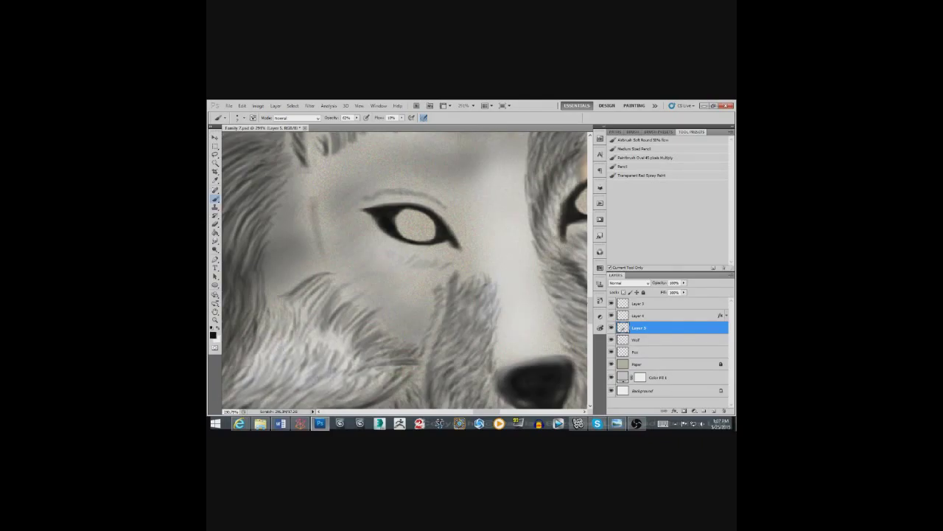
{"action": "left_click_drag", "start_coordinate": [372, 350], "coordinate": [420, 291]}
{"action": "key", "text": "r"}
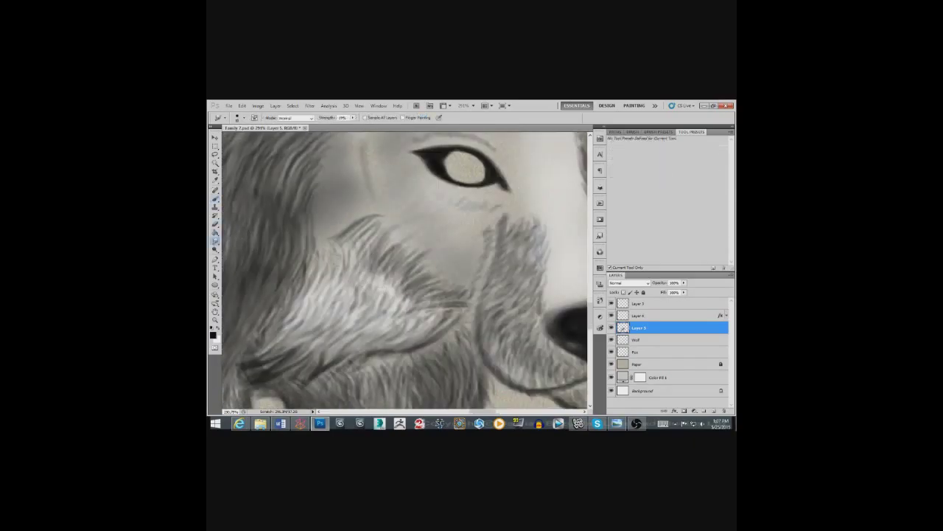
{"action": "left_click_drag", "start_coordinate": [302, 324], "coordinate": [251, 364]}
{"action": "key", "text": "b"}
{"action": "mouse_move", "coordinate": [418, 296]}
{"action": "left_mouse_down"}
{"action": "mouse_move", "coordinate": [370, 304]}
{"action": "mouse_move", "coordinate": [407, 267]}
{"action": "left_mouse_up"}
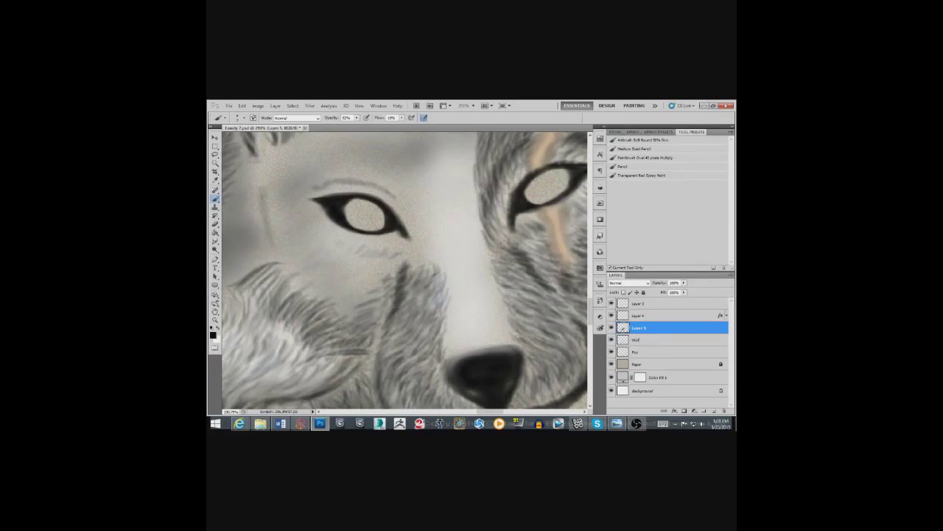
Step: Paint short dark fur on the muzzle and around the eye's inner corner
{"action": "mouse_move", "coordinate": [376, 279]}
{"action": "left_mouse_down"}
{"action": "mouse_move", "coordinate": [346, 321]}
{"action": "mouse_move", "coordinate": [333, 320]}
{"action": "mouse_move", "coordinate": [328, 292]}
{"action": "mouse_move", "coordinate": [312, 297]}
{"action": "mouse_move", "coordinate": [264, 259]}
{"action": "mouse_move", "coordinate": [350, 276]}
{"action": "mouse_move", "coordinate": [414, 246]}
{"action": "left_mouse_up"}
{"action": "mouse_move", "coordinate": [414, 273]}
{"action": "left_mouse_down"}
{"action": "mouse_move", "coordinate": [426, 238]}
{"action": "mouse_move", "coordinate": [445, 235]}
{"action": "mouse_move", "coordinate": [416, 221]}
{"action": "left_mouse_up"}
{"action": "mouse_move", "coordinate": [406, 233]}
{"action": "left_mouse_down"}
{"action": "mouse_move", "coordinate": [419, 215]}
{"action": "mouse_move", "coordinate": [438, 214]}
{"action": "left_mouse_up"}
{"action": "mouse_move", "coordinate": [417, 235]}
{"action": "left_mouse_down"}
{"action": "mouse_move", "coordinate": [435, 196]}
{"action": "mouse_move", "coordinate": [407, 197]}
{"action": "left_mouse_up"}
{"action": "mouse_move", "coordinate": [426, 261]}
{"action": "left_mouse_down"}
{"action": "mouse_move", "coordinate": [418, 216]}
{"action": "mouse_move", "coordinate": [423, 243]}
{"action": "mouse_move", "coordinate": [397, 188]}
{"action": "left_mouse_up"}
Step: Add dark fur strokes above and below the left eye
{"action": "mouse_move", "coordinate": [328, 187]}
{"action": "left_mouse_down"}
{"action": "mouse_move", "coordinate": [317, 181]}
{"action": "mouse_move", "coordinate": [352, 173]}
{"action": "left_mouse_up"}
{"action": "mouse_move", "coordinate": [341, 187]}
{"action": "left_mouse_down"}
{"action": "mouse_move", "coordinate": [372, 173]}
{"action": "mouse_move", "coordinate": [393, 198]}
{"action": "left_mouse_up"}
{"action": "left_click_drag", "start_coordinate": [398, 188], "coordinate": [402, 223]}
{"action": "mouse_move", "coordinate": [335, 190]}
{"action": "left_mouse_down"}
{"action": "mouse_move", "coordinate": [345, 185]}
{"action": "mouse_move", "coordinate": [336, 241]}
{"action": "mouse_move", "coordinate": [403, 262]}
{"action": "mouse_move", "coordinate": [358, 274]}
{"action": "left_mouse_up"}
{"action": "mouse_move", "coordinate": [370, 258]}
{"action": "left_mouse_down"}
{"action": "mouse_move", "coordinate": [341, 277]}
{"action": "mouse_move", "coordinate": [283, 242]}
{"action": "left_mouse_up"}
{"action": "mouse_move", "coordinate": [326, 246]}
{"action": "left_mouse_down"}
{"action": "mouse_move", "coordinate": [299, 236]}
{"action": "mouse_move", "coordinate": [284, 213]}
{"action": "mouse_move", "coordinate": [311, 240]}
{"action": "left_mouse_up"}
{"action": "left_click_drag", "start_coordinate": [288, 258], "coordinate": [268, 249]}
Step: Smudge the fur, then build up dark fur strokes on the left cheek
{"action": "left_click_drag", "start_coordinate": [406, 273], "coordinate": [346, 291]}
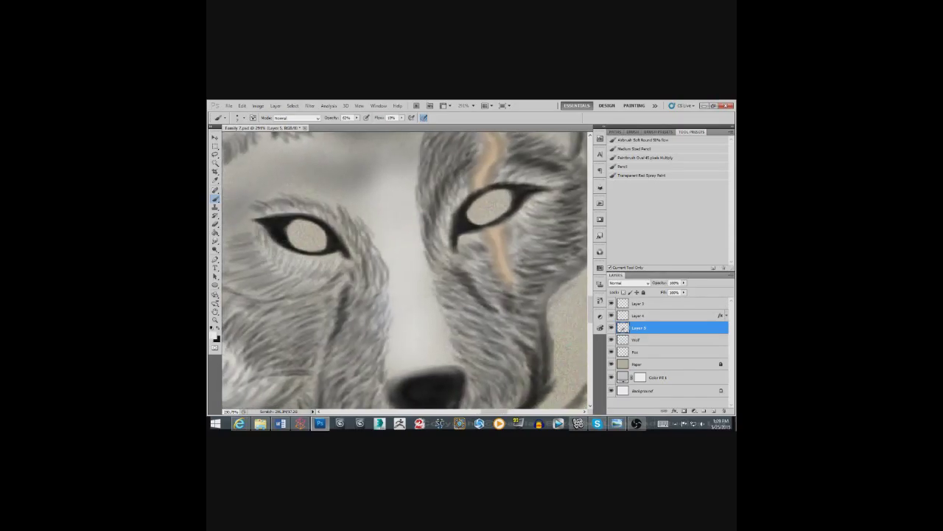
{"action": "key", "text": "r"}
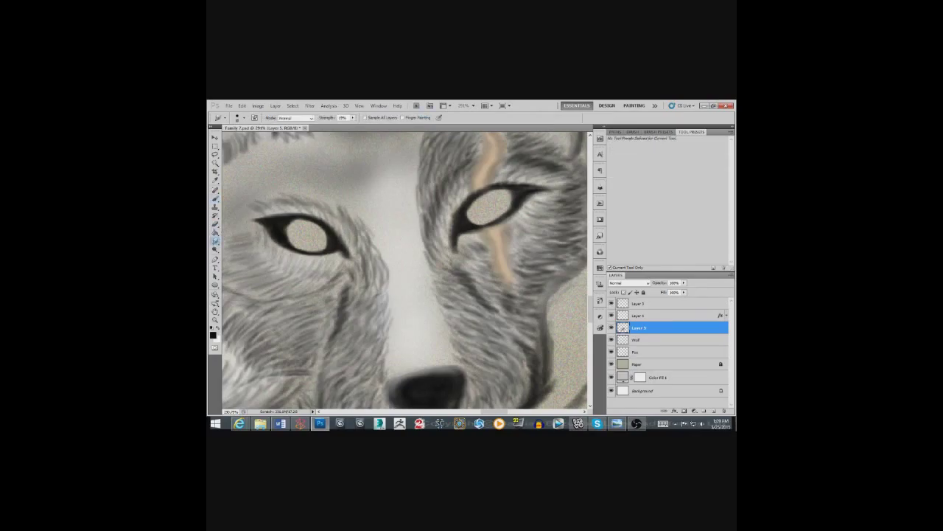
{"action": "key", "text": "b"}
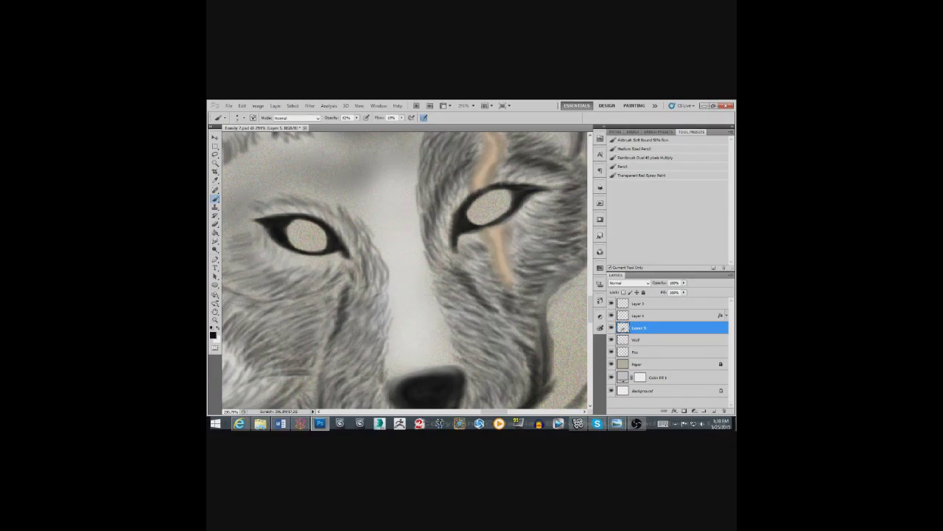
{"action": "left_click_drag", "start_coordinate": [252, 289], "coordinate": [343, 298]}
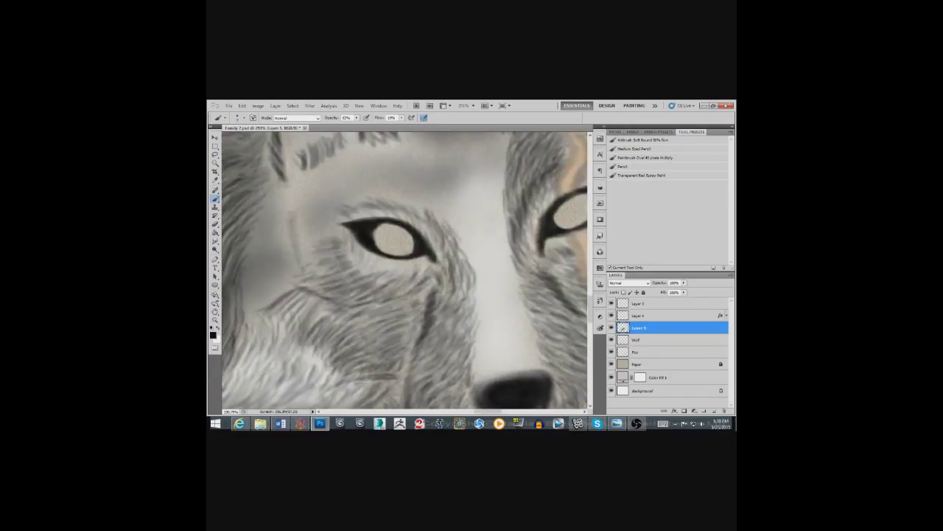
{"action": "mouse_move", "coordinate": [248, 276]}
{"action": "left_mouse_down"}
{"action": "mouse_move", "coordinate": [251, 313]}
{"action": "mouse_move", "coordinate": [288, 280]}
{"action": "mouse_move", "coordinate": [256, 296]}
{"action": "mouse_move", "coordinate": [244, 249]}
{"action": "mouse_move", "coordinate": [264, 239]}
{"action": "mouse_move", "coordinate": [273, 262]}
{"action": "left_mouse_up"}
{"action": "left_click_drag", "start_coordinate": [275, 190], "coordinate": [255, 219]}
{"action": "left_click_drag", "start_coordinate": [272, 207], "coordinate": [250, 237]}
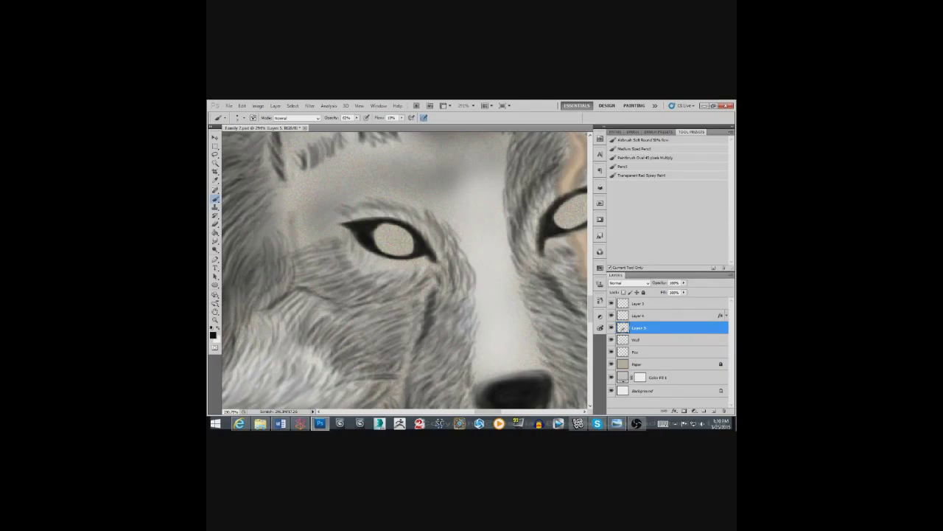
{"action": "left_click_drag", "start_coordinate": [258, 321], "coordinate": [262, 379]}
{"action": "left_click_drag", "start_coordinate": [287, 274], "coordinate": [273, 302]}
{"action": "left_click_drag", "start_coordinate": [286, 258], "coordinate": [263, 283]}
{"action": "left_click_drag", "start_coordinate": [268, 250], "coordinate": [249, 302]}
{"action": "mouse_move", "coordinate": [281, 286]}
{"action": "left_mouse_down"}
{"action": "mouse_move", "coordinate": [260, 311]}
{"action": "mouse_move", "coordinate": [284, 317]}
{"action": "left_mouse_up"}
Step: Smudge, then paint dark fur strokes across the left cheek
{"action": "key", "text": "r"}
{"action": "key", "text": "b"}
{"action": "left_click_drag", "start_coordinate": [276, 274], "coordinate": [266, 339]}
{"action": "left_click_drag", "start_coordinate": [255, 297], "coordinate": [244, 322]}
{"action": "left_click_drag", "start_coordinate": [259, 269], "coordinate": [227, 304]}
{"action": "left_click_drag", "start_coordinate": [267, 233], "coordinate": [244, 255]}
Step: Add short dark fur strokes in the upper-left fur and left of the eye
{"action": "left_click_drag", "start_coordinate": [262, 223], "coordinate": [301, 236]}
{"action": "mouse_move", "coordinate": [289, 208]}
{"action": "left_mouse_down"}
{"action": "mouse_move", "coordinate": [263, 216]}
{"action": "mouse_move", "coordinate": [243, 207]}
{"action": "left_mouse_up"}
{"action": "mouse_move", "coordinate": [278, 178]}
{"action": "left_mouse_down"}
{"action": "mouse_move", "coordinate": [248, 200]}
{"action": "mouse_move", "coordinate": [275, 217]}
{"action": "mouse_move", "coordinate": [258, 229]}
{"action": "left_mouse_up"}
{"action": "left_click_drag", "start_coordinate": [259, 238], "coordinate": [243, 255]}
{"action": "left_click_drag", "start_coordinate": [268, 252], "coordinate": [246, 273]}
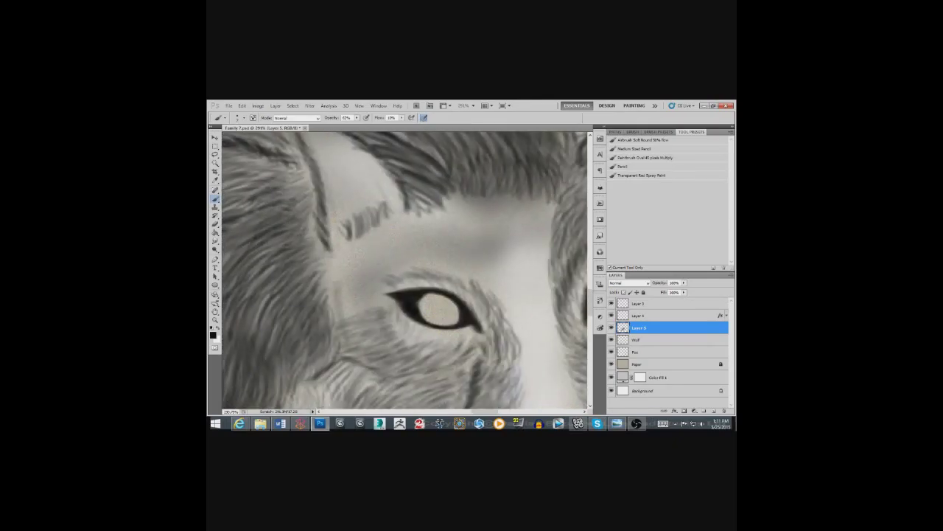
{"action": "left_click_drag", "start_coordinate": [330, 252], "coordinate": [315, 280]}
Step: Paint dark fur below and below-left of the eye, then smudge it
{"action": "left_click_drag", "start_coordinate": [333, 344], "coordinate": [314, 371]}
{"action": "mouse_move", "coordinate": [344, 326]}
{"action": "left_mouse_down"}
{"action": "mouse_move", "coordinate": [376, 364]}
{"action": "mouse_move", "coordinate": [406, 376]}
{"action": "mouse_move", "coordinate": [413, 362]}
{"action": "left_mouse_up"}
{"action": "mouse_move", "coordinate": [456, 339]}
{"action": "left_mouse_down"}
{"action": "mouse_move", "coordinate": [426, 364]}
{"action": "mouse_move", "coordinate": [395, 346]}
{"action": "mouse_move", "coordinate": [367, 311]}
{"action": "left_mouse_up"}
{"action": "left_click_drag", "start_coordinate": [456, 358], "coordinate": [395, 358]}
{"action": "left_click_drag", "start_coordinate": [474, 338], "coordinate": [408, 361]}
{"action": "key", "text": "r"}
{"action": "key", "text": "b"}
Step: Add faint fur strokes along the eye's lower edge and smudge them
{"action": "mouse_move", "coordinate": [476, 344]}
{"action": "left_mouse_down"}
{"action": "mouse_move", "coordinate": [462, 370]}
{"action": "mouse_move", "coordinate": [399, 382]}
{"action": "left_mouse_up"}
{"action": "left_click_drag", "start_coordinate": [389, 314], "coordinate": [364, 301]}
{"action": "left_click_drag", "start_coordinate": [438, 342], "coordinate": [398, 320]}
{"action": "left_click_drag", "start_coordinate": [466, 333], "coordinate": [440, 343]}
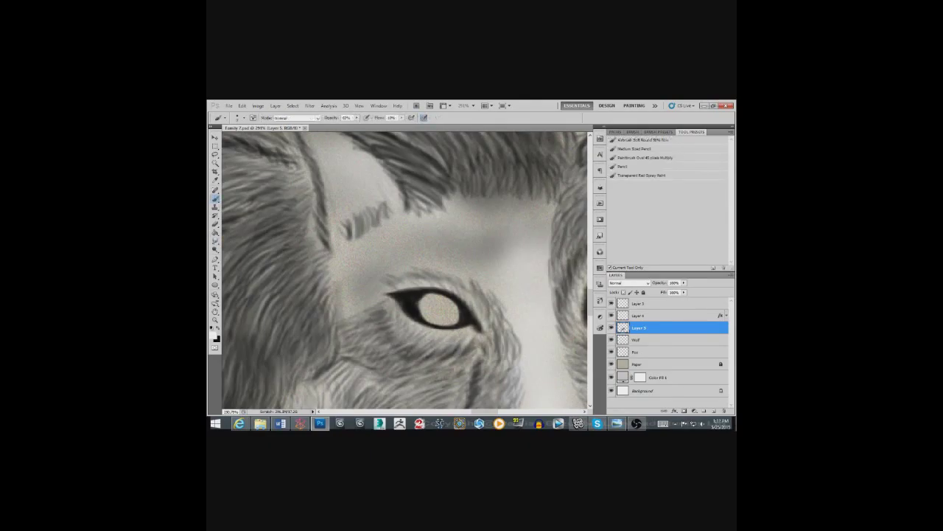
{"action": "mouse_move", "coordinate": [398, 318]}
{"action": "left_mouse_down"}
{"action": "mouse_move", "coordinate": [445, 338]}
{"action": "mouse_move", "coordinate": [440, 347]}
{"action": "mouse_move", "coordinate": [525, 325]}
{"action": "left_mouse_up"}
{"action": "key", "text": "r"}
{"action": "key", "text": "b"}
Step: Paint fur above, left of and below the left eye
{"action": "mouse_move", "coordinate": [335, 283]}
{"action": "left_mouse_down"}
{"action": "mouse_move", "coordinate": [370, 284]}
{"action": "mouse_move", "coordinate": [417, 305]}
{"action": "mouse_move", "coordinate": [415, 280]}
{"action": "mouse_move", "coordinate": [370, 267]}
{"action": "mouse_move", "coordinate": [303, 278]}
{"action": "mouse_move", "coordinate": [297, 291]}
{"action": "left_mouse_up"}
{"action": "mouse_move", "coordinate": [346, 295]}
{"action": "left_mouse_down"}
{"action": "mouse_move", "coordinate": [245, 314]}
{"action": "mouse_move", "coordinate": [232, 327]}
{"action": "mouse_move", "coordinate": [229, 317]}
{"action": "left_mouse_up"}
{"action": "left_click_drag", "start_coordinate": [268, 313], "coordinate": [239, 329]}
{"action": "left_click_drag", "start_coordinate": [283, 290], "coordinate": [246, 317]}
{"action": "left_click_drag", "start_coordinate": [332, 295], "coordinate": [394, 301]}
{"action": "mouse_move", "coordinate": [326, 310]}
{"action": "left_mouse_down"}
{"action": "mouse_move", "coordinate": [287, 327]}
{"action": "mouse_move", "coordinate": [295, 348]}
{"action": "left_mouse_up"}
{"action": "left_click_drag", "start_coordinate": [319, 332], "coordinate": [297, 365]}
Step: Paint brow fur above the left eye and extend it to the right
{"action": "left_click_drag", "start_coordinate": [322, 301], "coordinate": [283, 309]}
{"action": "mouse_move", "coordinate": [310, 273]}
{"action": "left_mouse_down"}
{"action": "mouse_move", "coordinate": [282, 293]}
{"action": "mouse_move", "coordinate": [305, 298]}
{"action": "mouse_move", "coordinate": [289, 293]}
{"action": "left_mouse_up"}
{"action": "mouse_move", "coordinate": [376, 275]}
{"action": "left_mouse_down"}
{"action": "mouse_move", "coordinate": [324, 284]}
{"action": "mouse_move", "coordinate": [366, 286]}
{"action": "left_mouse_up"}
{"action": "mouse_move", "coordinate": [439, 305]}
{"action": "left_mouse_down"}
{"action": "mouse_move", "coordinate": [383, 278]}
{"action": "mouse_move", "coordinate": [429, 287]}
{"action": "mouse_move", "coordinate": [511, 267]}
{"action": "left_mouse_up"}
{"action": "mouse_move", "coordinate": [471, 300]}
{"action": "left_mouse_down"}
{"action": "mouse_move", "coordinate": [499, 276]}
{"action": "mouse_move", "coordinate": [463, 291]}
{"action": "left_mouse_up"}
{"action": "left_click_drag", "start_coordinate": [466, 300], "coordinate": [499, 274]}
{"action": "left_click_drag", "start_coordinate": [495, 290], "coordinate": [510, 282]}
{"action": "mouse_move", "coordinate": [450, 305]}
{"action": "left_mouse_down"}
{"action": "mouse_move", "coordinate": [469, 273]}
{"action": "mouse_move", "coordinate": [509, 260]}
{"action": "mouse_move", "coordinate": [512, 236]}
{"action": "left_mouse_up"}
Step: Add fur strokes where the brow meets the forehead
{"action": "left_click_drag", "start_coordinate": [494, 270], "coordinate": [510, 255]}
{"action": "left_click_drag", "start_coordinate": [485, 257], "coordinate": [502, 228]}
{"action": "mouse_move", "coordinate": [476, 274]}
{"action": "left_mouse_down"}
{"action": "mouse_move", "coordinate": [494, 225]}
{"action": "mouse_move", "coordinate": [488, 216]}
{"action": "mouse_move", "coordinate": [506, 226]}
{"action": "left_mouse_up"}
{"action": "left_click_drag", "start_coordinate": [464, 282], "coordinate": [473, 251]}
{"action": "mouse_move", "coordinate": [455, 252]}
{"action": "left_mouse_down"}
{"action": "mouse_move", "coordinate": [473, 233]}
{"action": "mouse_move", "coordinate": [470, 220]}
{"action": "left_mouse_up"}
{"action": "mouse_move", "coordinate": [469, 262]}
{"action": "left_mouse_down"}
{"action": "mouse_move", "coordinate": [482, 238]}
{"action": "mouse_move", "coordinate": [463, 219]}
{"action": "mouse_move", "coordinate": [464, 234]}
{"action": "left_mouse_up"}
Step: Add short dark forehead strokes left of the earlier ones, then smudge them
{"action": "left_click_drag", "start_coordinate": [453, 274], "coordinate": [464, 264]}
{"action": "mouse_move", "coordinate": [441, 277]}
{"action": "left_mouse_down"}
{"action": "mouse_move", "coordinate": [452, 267]}
{"action": "mouse_move", "coordinate": [447, 228]}
{"action": "left_mouse_up"}
{"action": "left_click_drag", "start_coordinate": [407, 256], "coordinate": [442, 230]}
{"action": "left_click_drag", "start_coordinate": [404, 230], "coordinate": [423, 216]}
{"action": "mouse_move", "coordinate": [405, 274]}
{"action": "left_mouse_down"}
{"action": "mouse_move", "coordinate": [434, 243]}
{"action": "mouse_move", "coordinate": [418, 256]}
{"action": "left_mouse_up"}
{"action": "key", "text": "g"}
{"action": "key", "text": "r"}
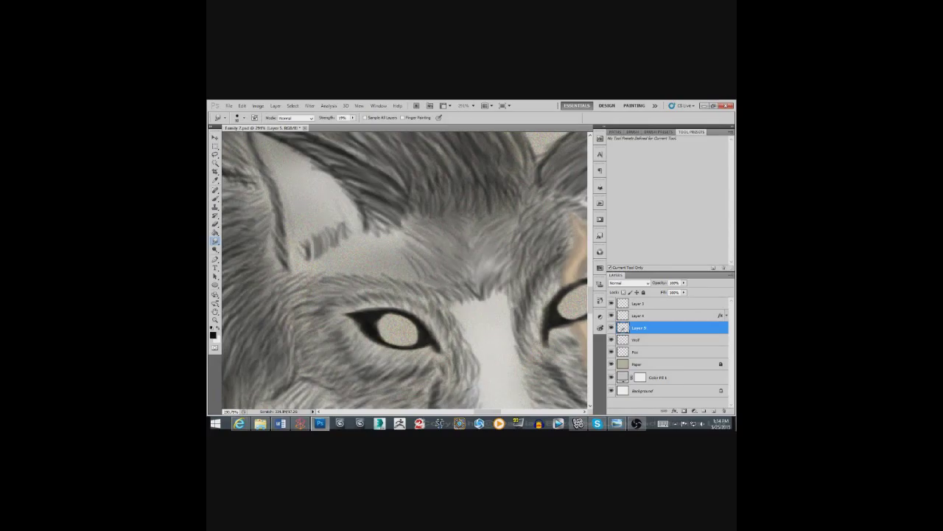
{"action": "key", "text": "b"}
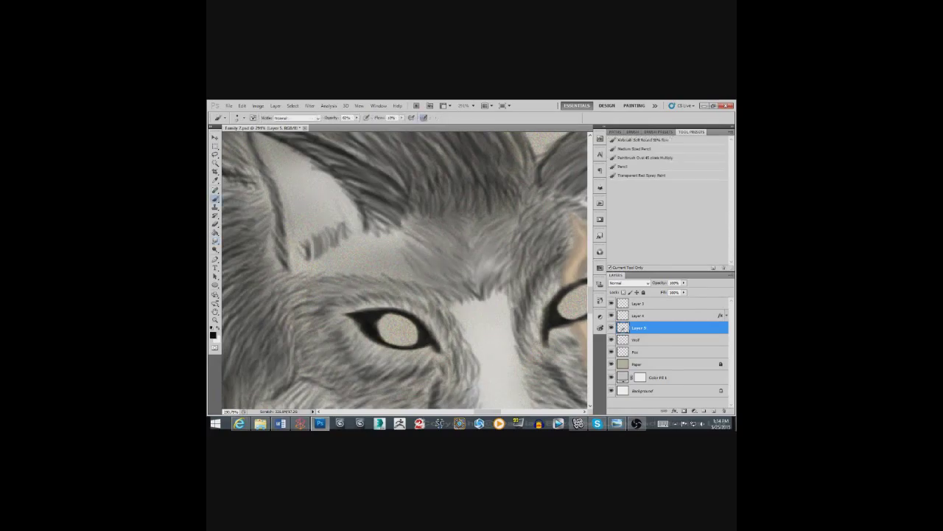
Step: Paint forehead fur between the eyes, adding faint strokes in the lighter colour
{"action": "mouse_move", "coordinate": [459, 278]}
{"action": "left_mouse_down"}
{"action": "mouse_move", "coordinate": [433, 294]}
{"action": "mouse_move", "coordinate": [420, 265]}
{"action": "mouse_move", "coordinate": [460, 267]}
{"action": "mouse_move", "coordinate": [442, 230]}
{"action": "mouse_move", "coordinate": [406, 234]}
{"action": "mouse_move", "coordinate": [394, 254]}
{"action": "mouse_move", "coordinate": [402, 265]}
{"action": "left_mouse_up"}
{"action": "mouse_move", "coordinate": [445, 234]}
{"action": "left_mouse_down"}
{"action": "mouse_move", "coordinate": [380, 286]}
{"action": "mouse_move", "coordinate": [298, 279]}
{"action": "left_mouse_up"}
{"action": "mouse_move", "coordinate": [376, 249]}
{"action": "left_mouse_down"}
{"action": "mouse_move", "coordinate": [320, 275]}
{"action": "mouse_move", "coordinate": [351, 269]}
{"action": "left_mouse_up"}
{"action": "key", "text": "x"}
{"action": "left_click_drag", "start_coordinate": [410, 228], "coordinate": [373, 267]}
{"action": "left_click_drag", "start_coordinate": [400, 275], "coordinate": [278, 313]}
{"action": "key", "text": "x"}
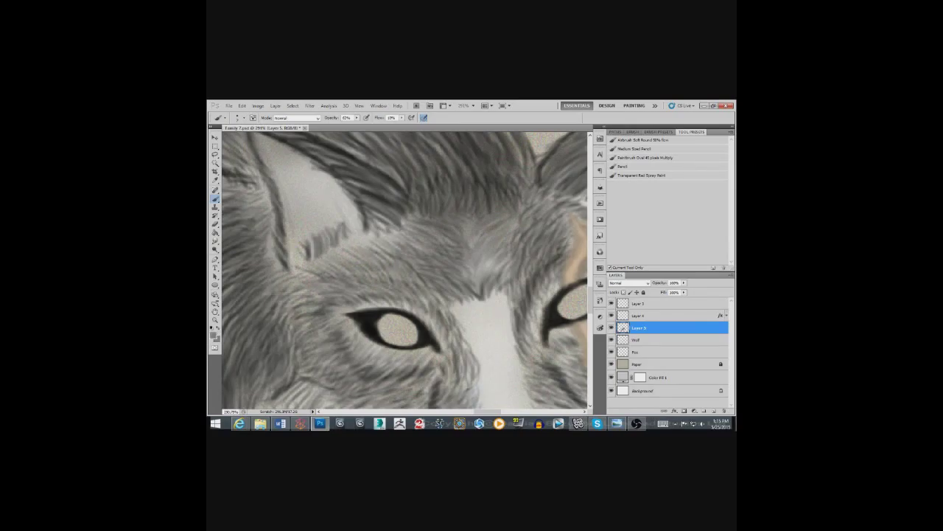
Step: Fill the forehead with more dark black fur strokes
{"action": "left_click_drag", "start_coordinate": [369, 264], "coordinate": [324, 291]}
{"action": "mouse_move", "coordinate": [384, 257]}
{"action": "left_mouse_down"}
{"action": "mouse_move", "coordinate": [344, 285]}
{"action": "mouse_move", "coordinate": [373, 266]}
{"action": "left_mouse_up"}
{"action": "left_click_drag", "start_coordinate": [413, 232], "coordinate": [379, 252]}
{"action": "left_click_drag", "start_coordinate": [447, 232], "coordinate": [339, 253]}
{"action": "left_click_drag", "start_coordinate": [443, 294], "coordinate": [409, 308]}
{"action": "left_click_drag", "start_coordinate": [324, 249], "coordinate": [265, 290]}
{"action": "mouse_move", "coordinate": [321, 265]}
{"action": "left_mouse_down"}
{"action": "mouse_move", "coordinate": [286, 286]}
{"action": "mouse_move", "coordinate": [320, 279]}
{"action": "left_mouse_up"}
{"action": "left_click_drag", "start_coordinate": [456, 266], "coordinate": [402, 275]}
{"action": "mouse_move", "coordinate": [395, 260]}
{"action": "left_mouse_down"}
{"action": "mouse_move", "coordinate": [370, 273]}
{"action": "mouse_move", "coordinate": [398, 305]}
{"action": "mouse_move", "coordinate": [398, 322]}
{"action": "mouse_move", "coordinate": [365, 316]}
{"action": "mouse_move", "coordinate": [355, 333]}
{"action": "left_mouse_up"}
Step: Add small dark fur marks above the grey wolf's eye
{"action": "scroll", "coordinate": [397, 290], "scroll_direction": "down", "scroll_amount": 3}
{"action": "key", "text": "z"}
{"action": "left_click_drag", "start_coordinate": [397, 290], "coordinate": [333, 341]}
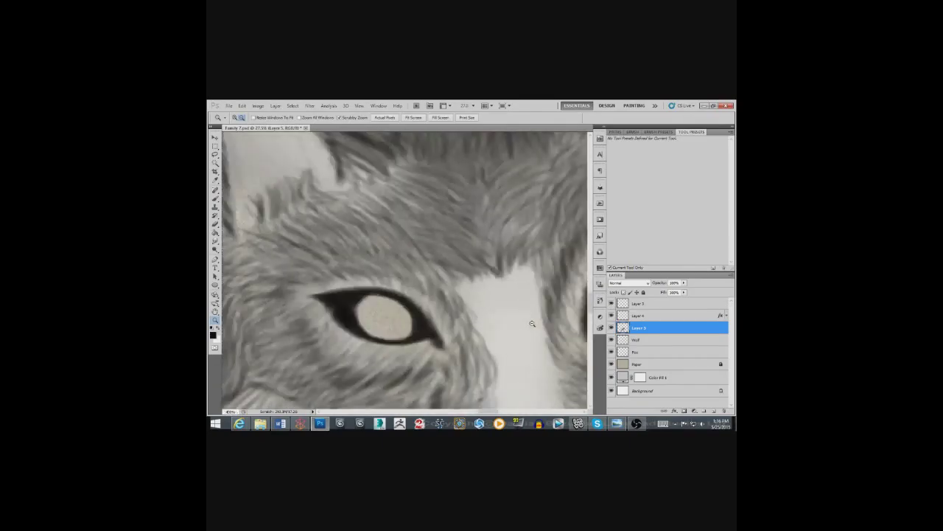
{"action": "left_click_drag", "start_coordinate": [450, 301], "coordinate": [516, 300]}
{"action": "key", "text": "b"}
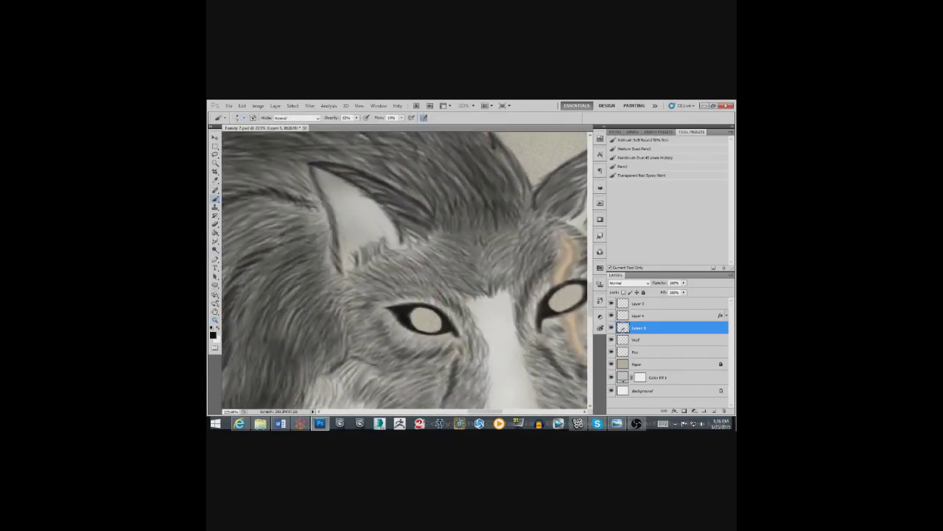
{"action": "mouse_move", "coordinate": [388, 294]}
{"action": "left_mouse_down"}
{"action": "mouse_move", "coordinate": [377, 300]}
{"action": "mouse_move", "coordinate": [453, 298]}
{"action": "left_mouse_up"}
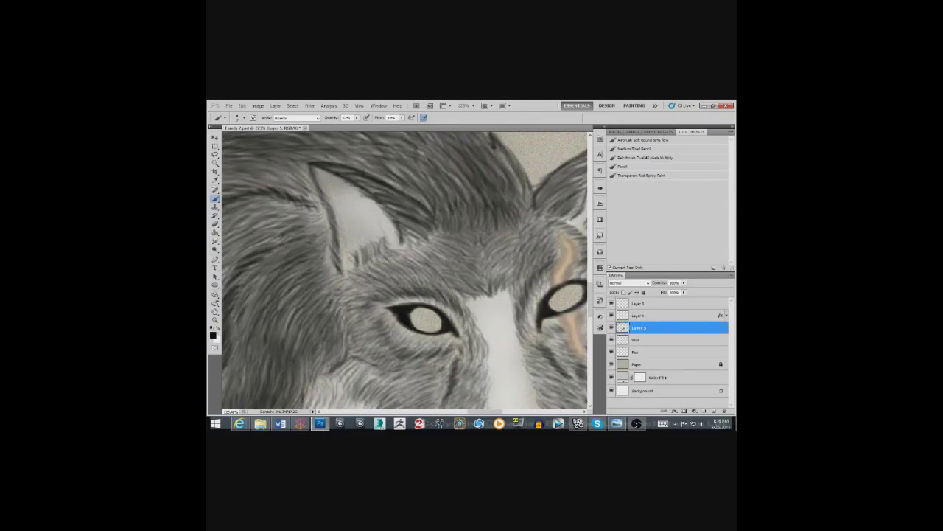
Step: Zoom in on the wolf's face and ear and pick grey as the painting colour
{"action": "scroll", "coordinate": [302, 302], "scroll_direction": "right", "scroll_amount": 3}
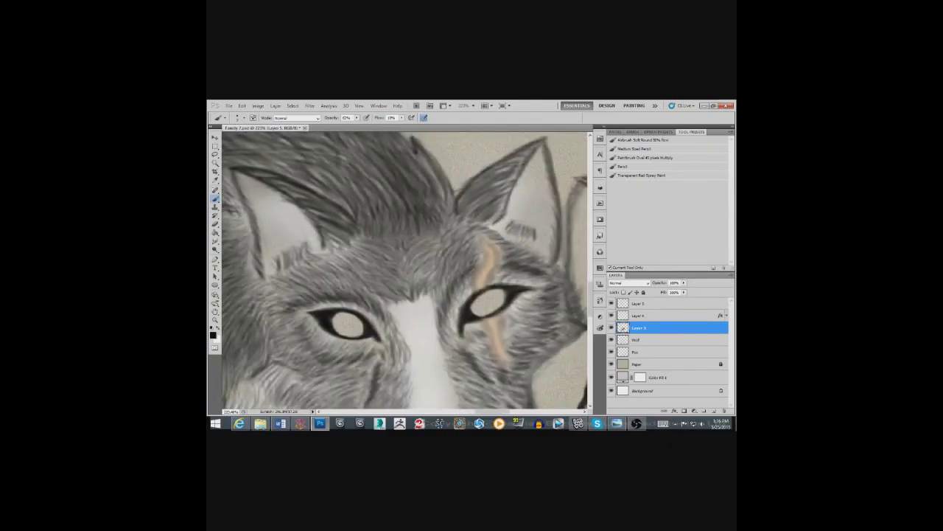
{"action": "key", "text": "z"}
{"action": "left_click_drag", "start_coordinate": [446, 314], "coordinate": [245, 372]}
{"action": "left_click", "coordinate": [245, 372], "text": "alt"}
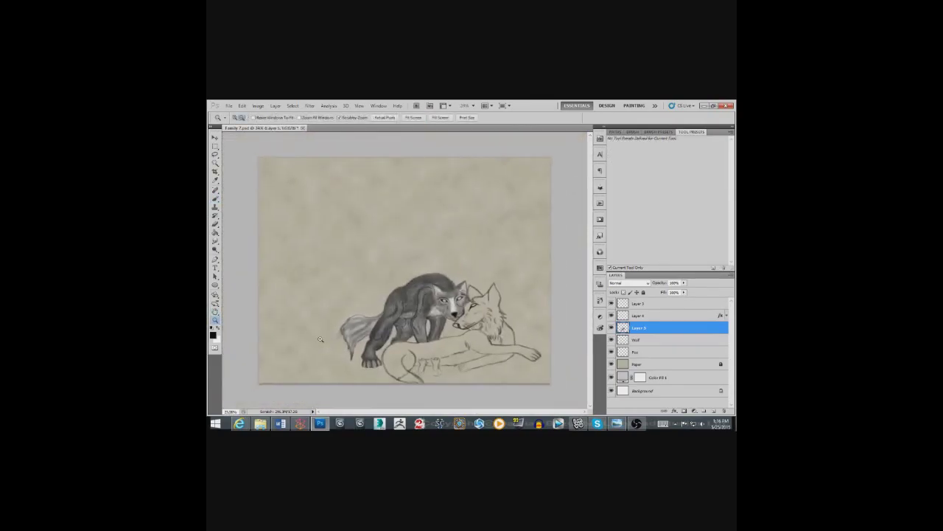
{"action": "mouse_move", "coordinate": [442, 303]}
{"action": "left_mouse_down"}
{"action": "mouse_move", "coordinate": [516, 302]}
{"action": "mouse_move", "coordinate": [479, 303]}
{"action": "left_mouse_up"}
{"action": "left_click", "coordinate": [213, 335]}
{"action": "left_click", "coordinate": [645, 245]}
{"action": "left_click_drag", "start_coordinate": [382, 238], "coordinate": [402, 238]}
{"action": "key", "text": "b"}
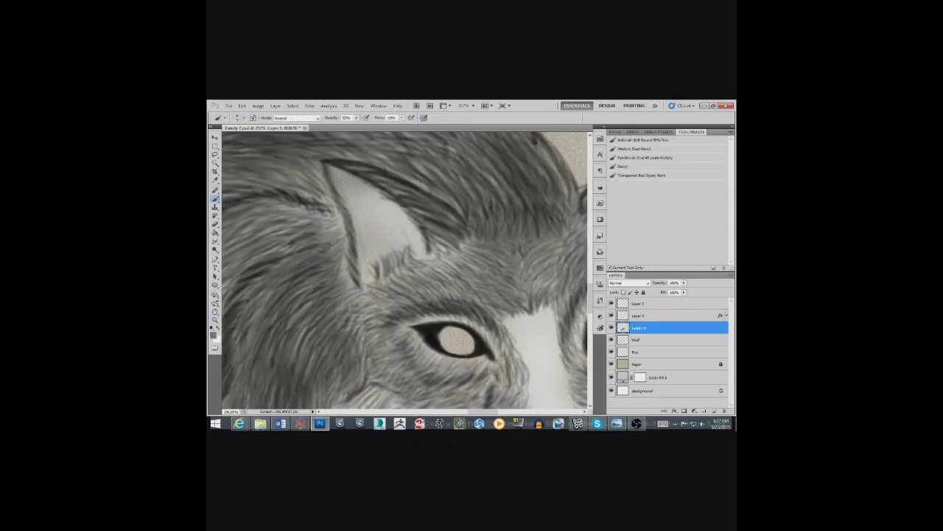
Step: Paint dark strokes along the inner ear's left and right edges, undoing one stray stroke
{"action": "key", "text": "d"}
{"action": "mouse_move", "coordinate": [342, 176]}
{"action": "left_mouse_down"}
{"action": "mouse_move", "coordinate": [364, 184]}
{"action": "mouse_move", "coordinate": [411, 239]}
{"action": "mouse_move", "coordinate": [339, 199]}
{"action": "left_mouse_up"}
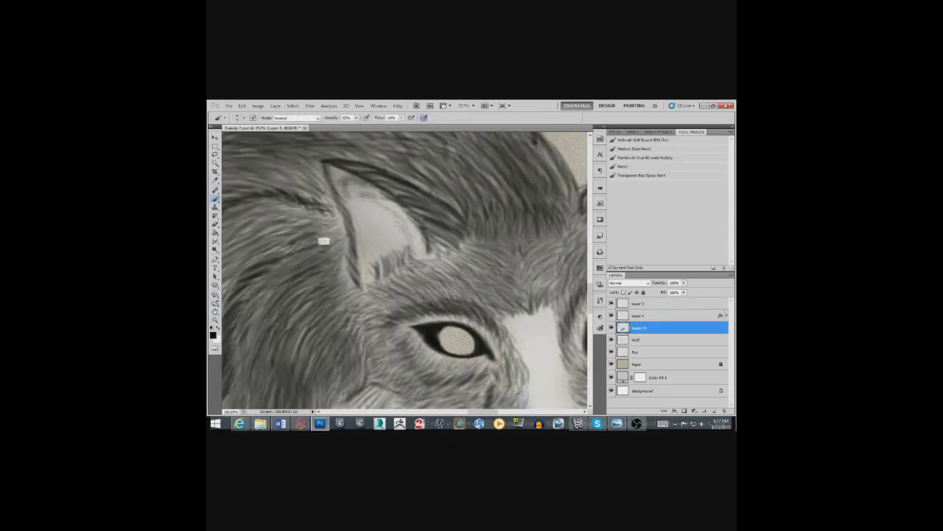
{"action": "left_click_drag", "start_coordinate": [352, 196], "coordinate": [359, 237]}
{"action": "left_click_drag", "start_coordinate": [383, 202], "coordinate": [419, 241]}
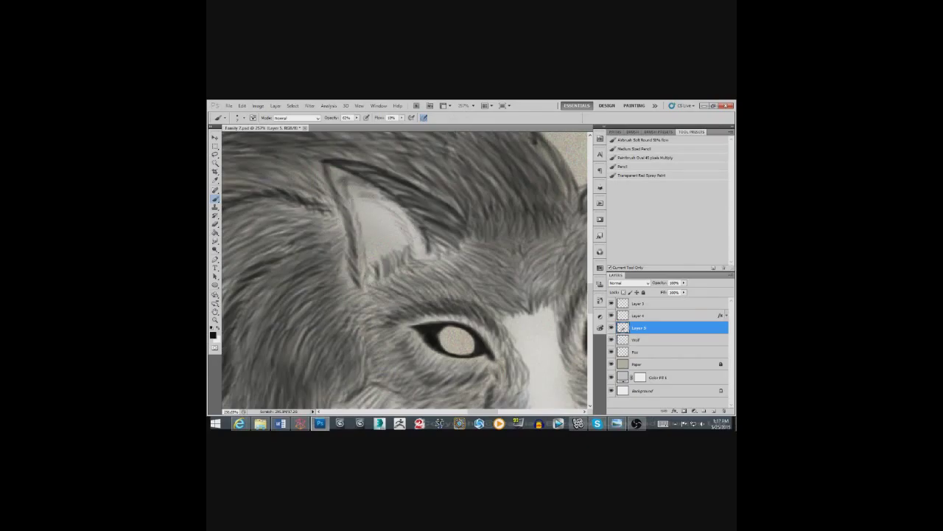
{"action": "left_click_drag", "start_coordinate": [361, 202], "coordinate": [360, 221]}
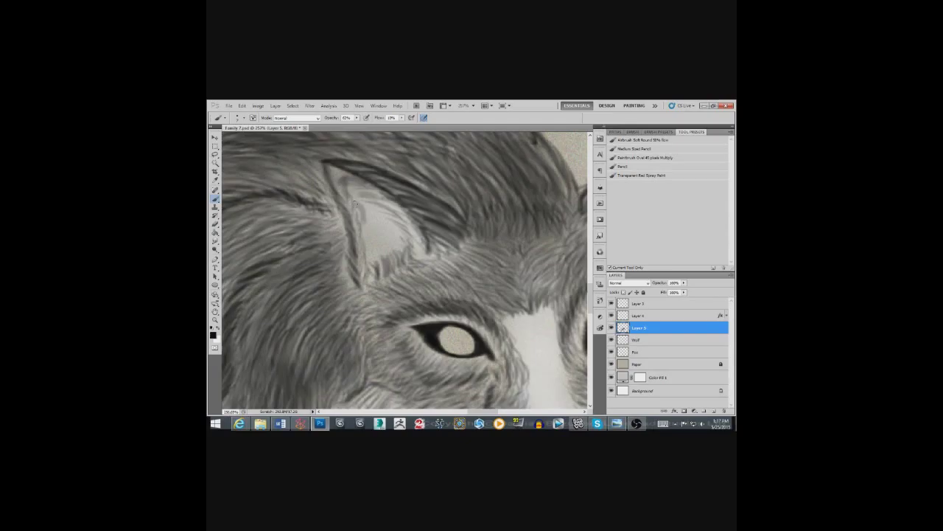
{"action": "left_click", "coordinate": [242, 106]}
{"action": "left_click", "coordinate": [249, 114]}
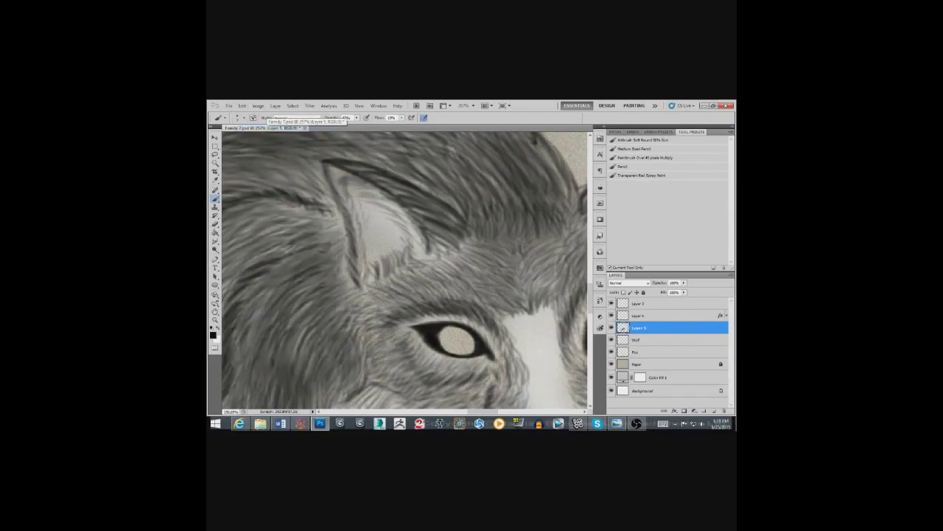
Step: Lighten the inside of the ear with white and add dark marks along its outline
{"action": "key", "text": "x"}
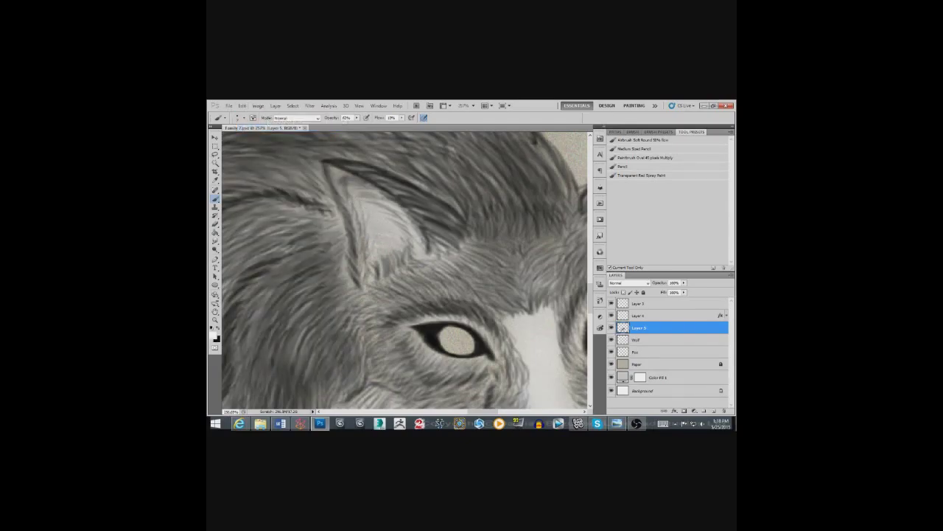
{"action": "left_click_drag", "start_coordinate": [368, 187], "coordinate": [337, 174]}
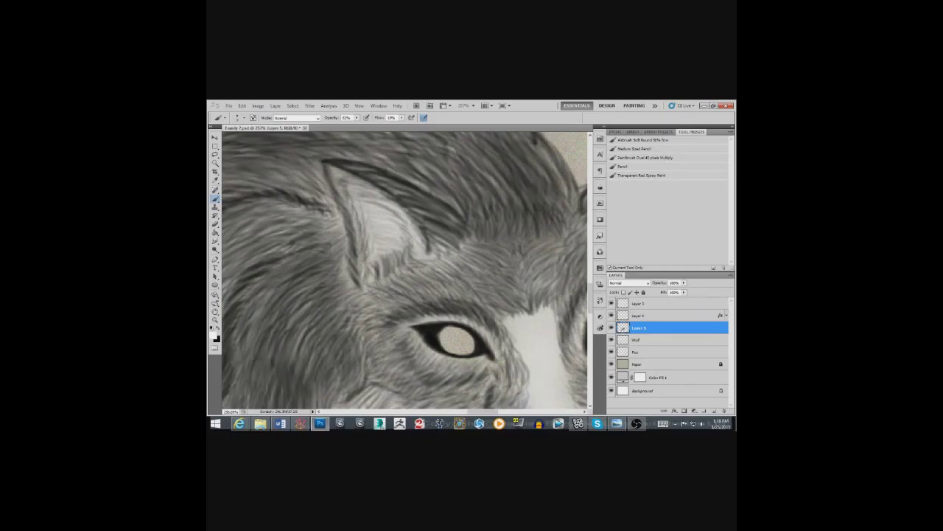
{"action": "key", "text": "x"}
{"action": "mouse_move", "coordinate": [346, 190]}
{"action": "left_mouse_down"}
{"action": "mouse_move", "coordinate": [380, 204]}
{"action": "mouse_move", "coordinate": [414, 246]}
{"action": "left_mouse_up"}
{"action": "left_click_drag", "start_coordinate": [361, 215], "coordinate": [364, 270]}
{"action": "key", "text": "r"}
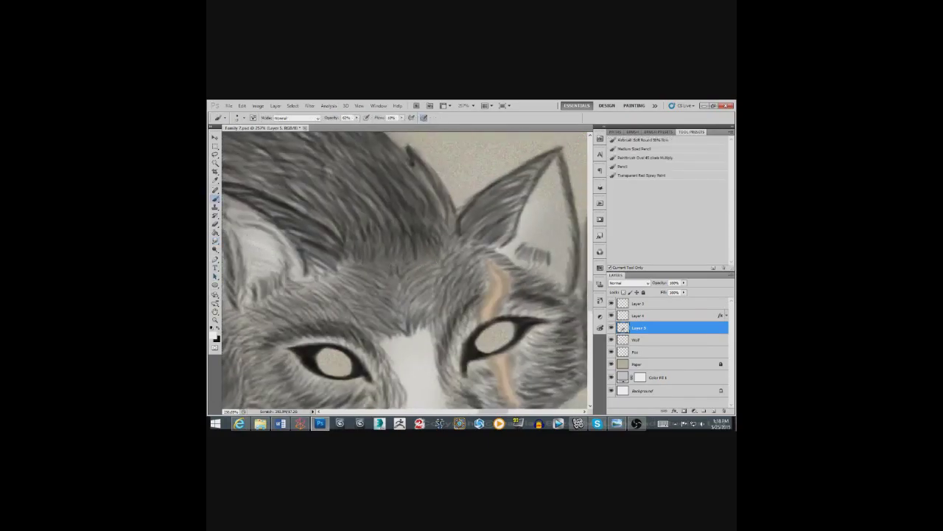
{"action": "left_click_drag", "start_coordinate": [332, 265], "coordinate": [391, 272]}
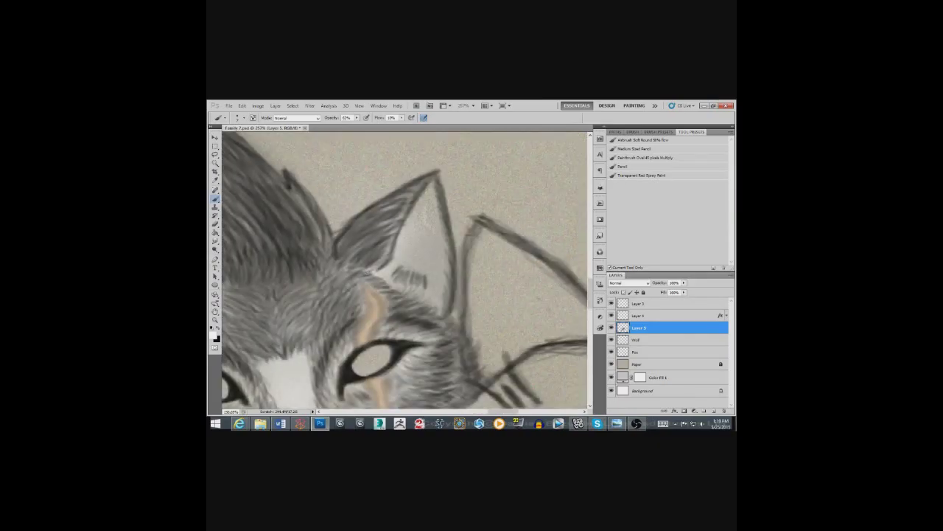
Step: Add thin dark and light strokes down the inner ear edge and smudge them
{"action": "mouse_move", "coordinate": [422, 203]}
{"action": "left_mouse_down"}
{"action": "mouse_move", "coordinate": [439, 258]}
{"action": "mouse_move", "coordinate": [432, 291]}
{"action": "left_mouse_up"}
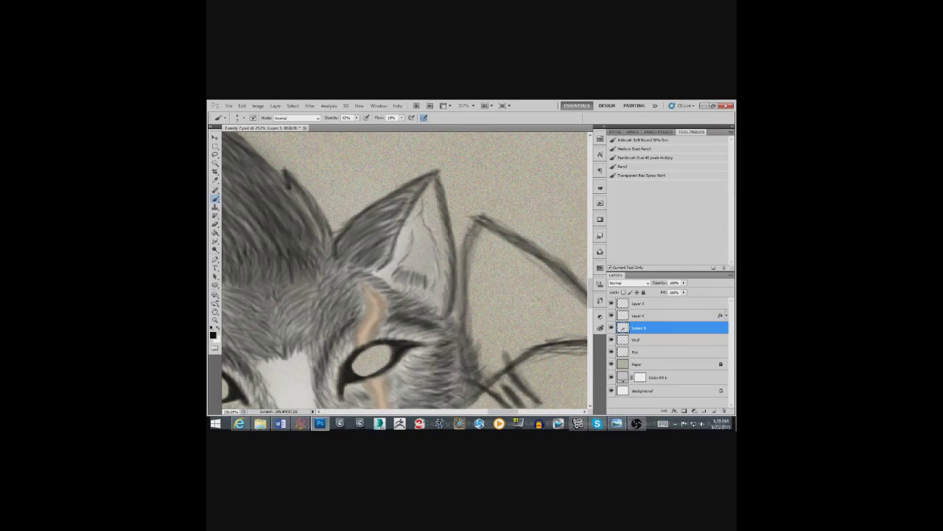
{"action": "key", "text": "x"}
{"action": "left_click_drag", "start_coordinate": [420, 236], "coordinate": [430, 280]}
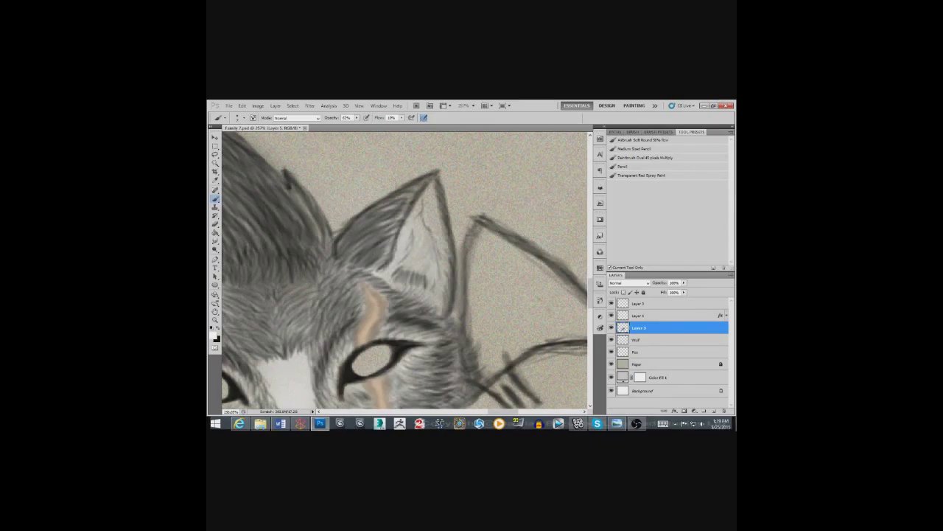
{"action": "left_click_drag", "start_coordinate": [438, 203], "coordinate": [429, 229]}
{"action": "key", "text": "r"}
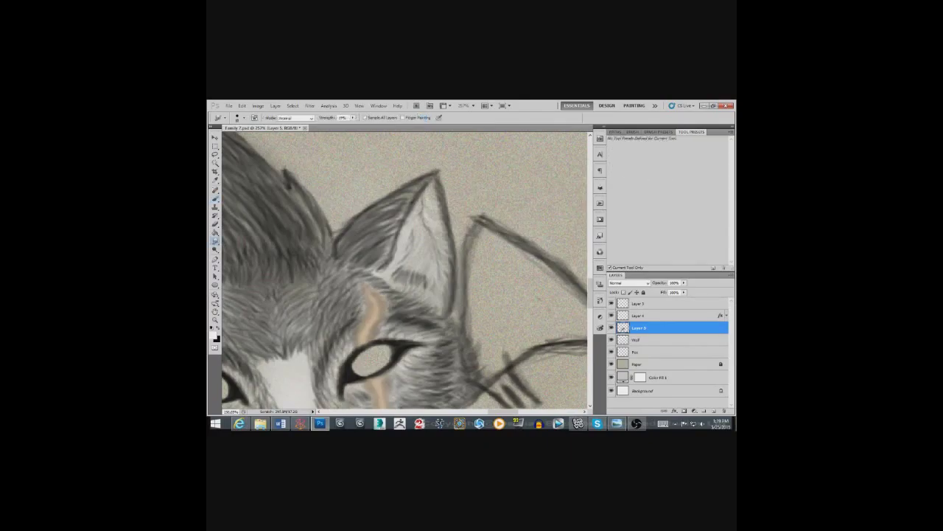
{"action": "key", "text": "b"}
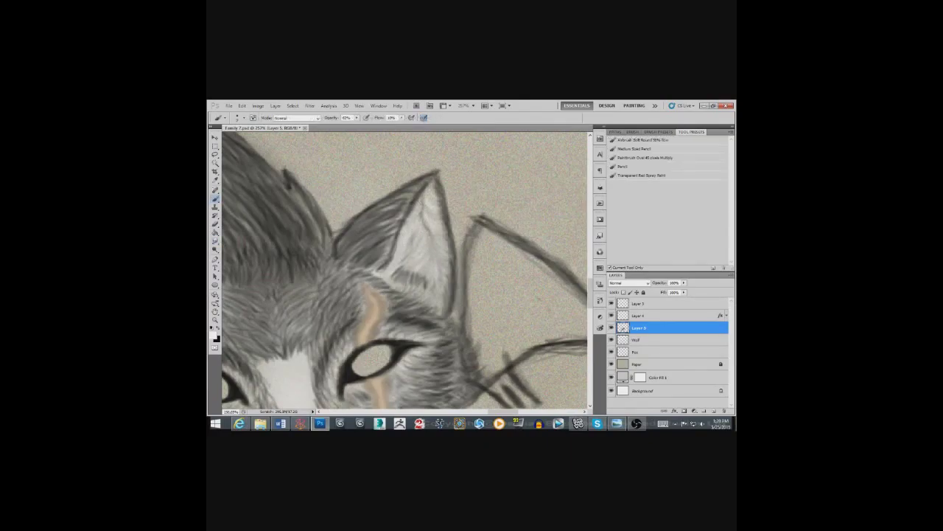
{"action": "left_click_drag", "start_coordinate": [424, 205], "coordinate": [437, 281]}
{"action": "key", "text": "r"}
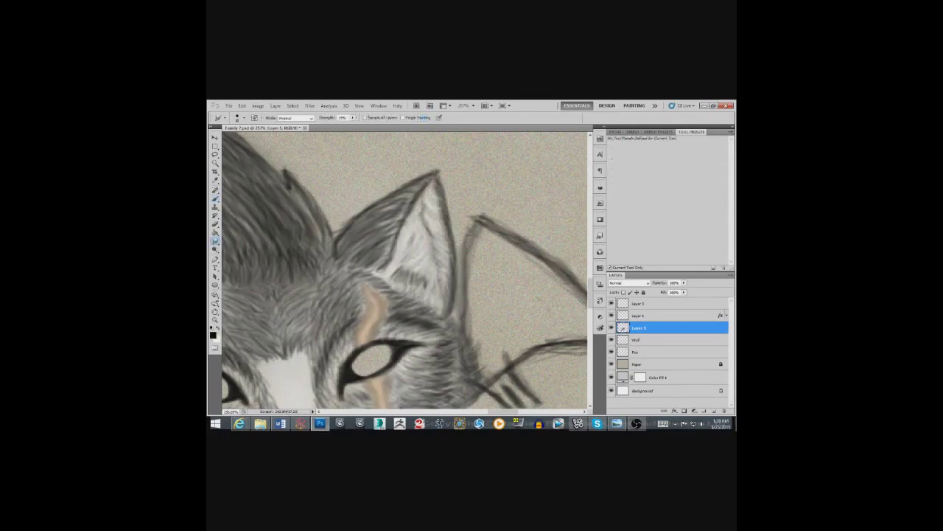
{"action": "key", "text": "z"}
{"action": "left_click_drag", "start_coordinate": [516, 299], "coordinate": [415, 299]}
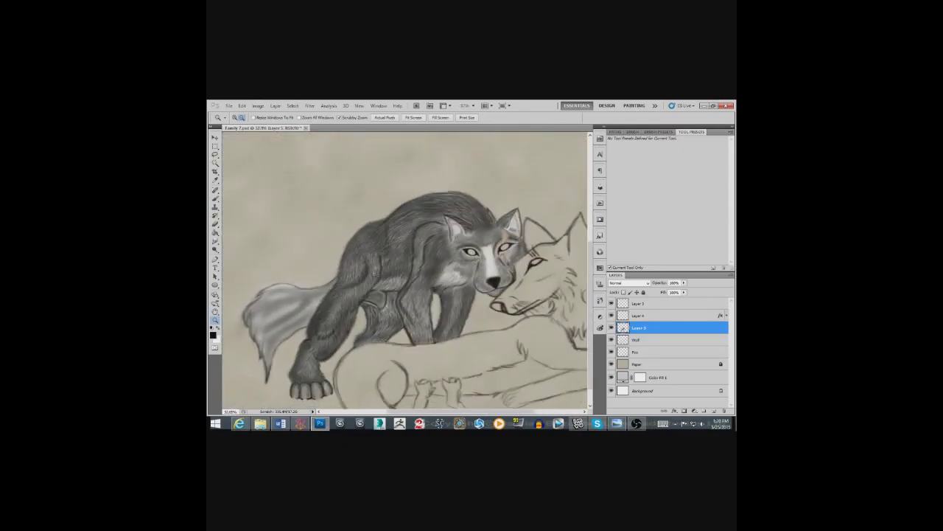
Step: Paint thin dark fur strokes along the tail's edge and across the tail
{"action": "left_click_drag", "start_coordinate": [391, 331], "coordinate": [442, 331]}
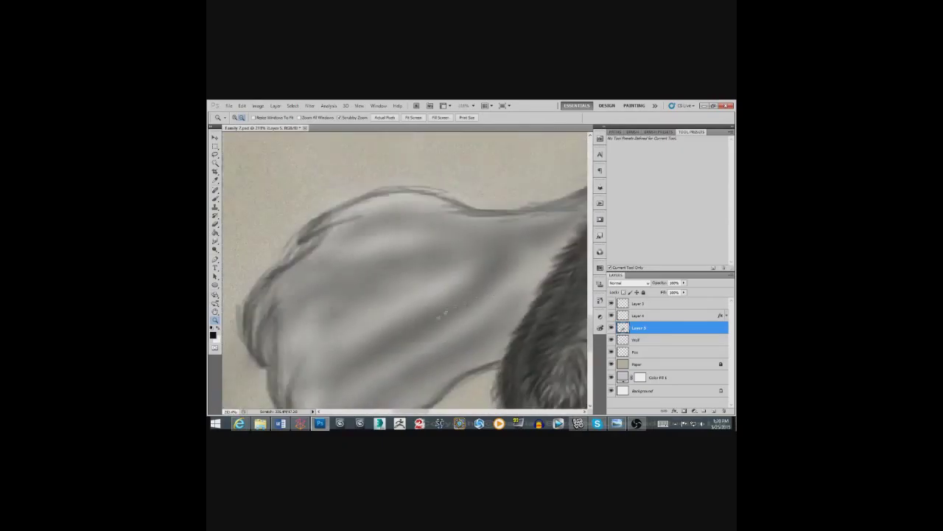
{"action": "key", "text": "b"}
{"action": "mouse_move", "coordinate": [505, 183]}
{"action": "left_mouse_down"}
{"action": "mouse_move", "coordinate": [469, 199]}
{"action": "mouse_move", "coordinate": [501, 204]}
{"action": "mouse_move", "coordinate": [490, 214]}
{"action": "left_mouse_up"}
{"action": "mouse_move", "coordinate": [510, 209]}
{"action": "left_mouse_down"}
{"action": "mouse_move", "coordinate": [477, 230]}
{"action": "mouse_move", "coordinate": [456, 267]}
{"action": "mouse_move", "coordinate": [393, 302]}
{"action": "mouse_move", "coordinate": [328, 317]}
{"action": "left_mouse_up"}
{"action": "left_click_drag", "start_coordinate": [400, 275], "coordinate": [347, 291]}
{"action": "left_click_drag", "start_coordinate": [390, 268], "coordinate": [362, 280]}
{"action": "left_click_drag", "start_coordinate": [383, 223], "coordinate": [320, 230]}
{"action": "left_click_drag", "start_coordinate": [403, 211], "coordinate": [289, 218]}
{"action": "mouse_move", "coordinate": [389, 200]}
{"action": "left_mouse_down"}
{"action": "mouse_move", "coordinate": [316, 214]}
{"action": "mouse_move", "coordinate": [271, 248]}
{"action": "left_mouse_up"}
{"action": "left_click_drag", "start_coordinate": [375, 242], "coordinate": [341, 244]}
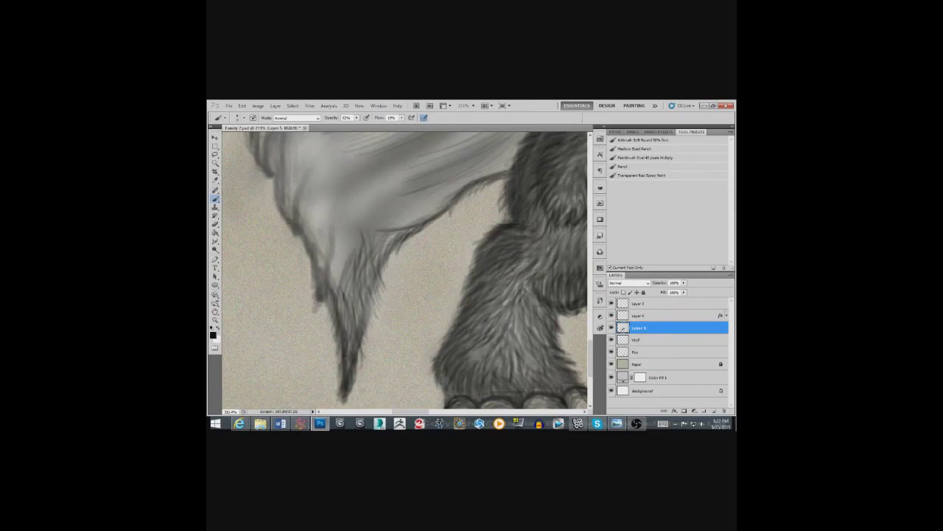
Step: Blend the tail fur strokes with the Smudge tool
{"action": "key", "text": "r"}
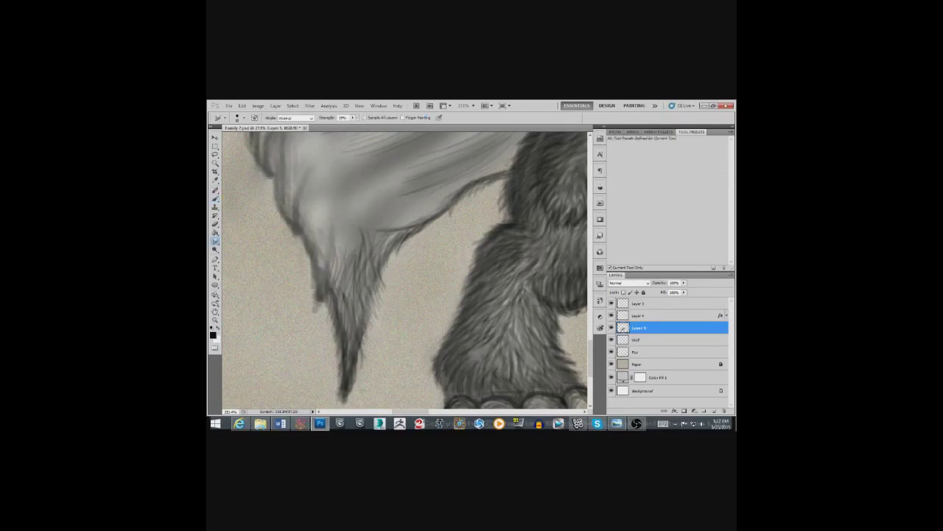
{"action": "key", "text": "b"}
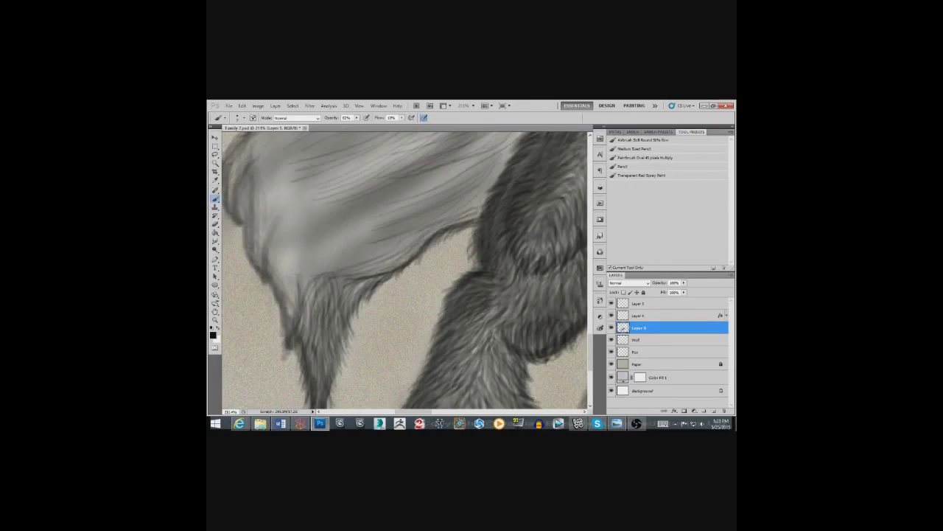
{"action": "key", "text": "r"}
{"action": "key", "text": "b"}
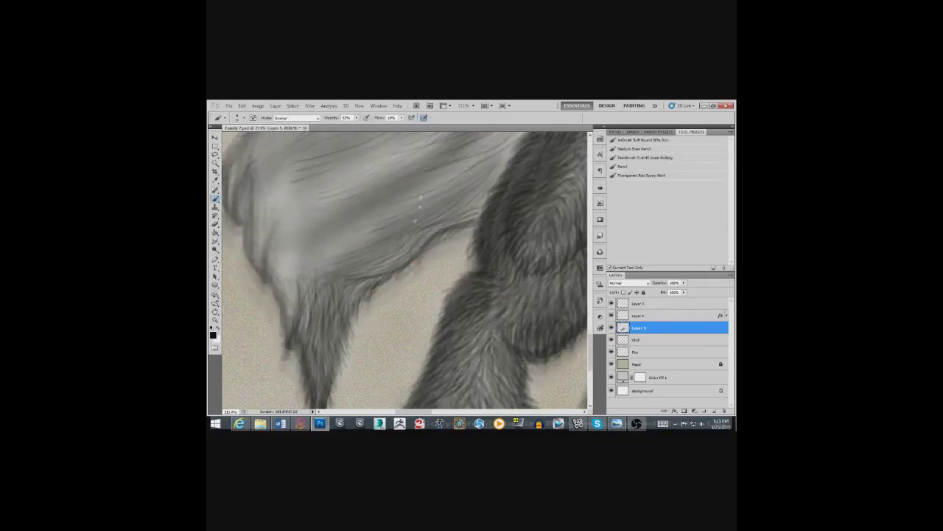
{"action": "scroll", "coordinate": [405, 270], "scroll_direction": "up", "scroll_amount": 3}
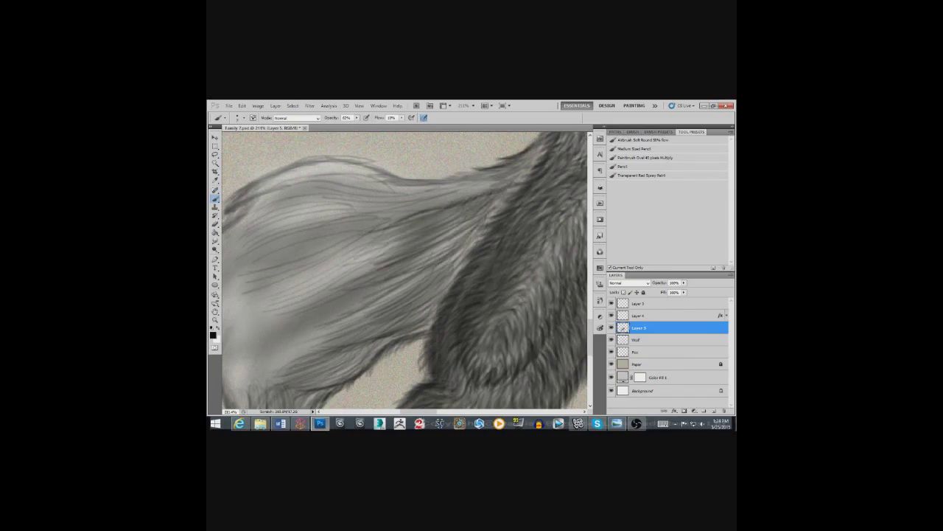
{"action": "key", "text": "r"}
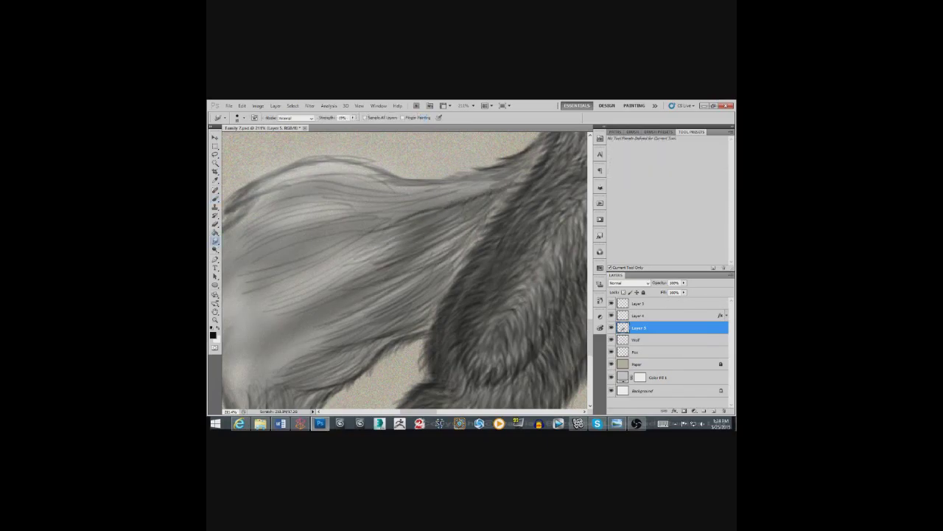
{"action": "key", "text": "b"}
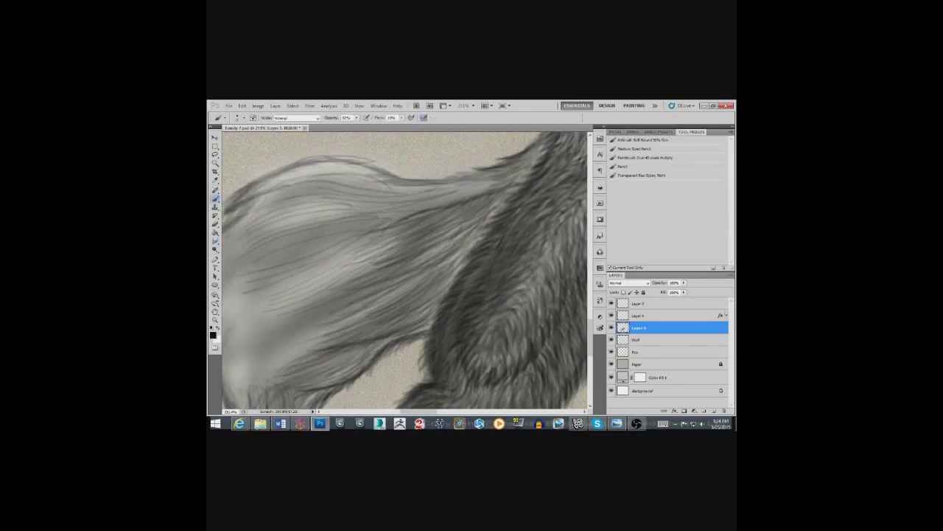
Step: Paint thin dark hair strands in the lower-left fur
{"action": "left_click_drag", "start_coordinate": [345, 361], "coordinate": [254, 387]}
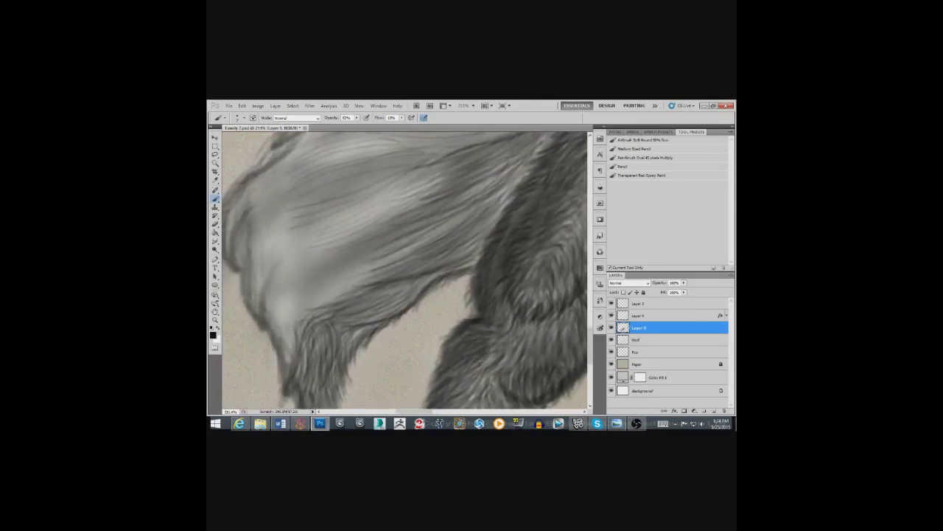
{"action": "left_click_drag", "start_coordinate": [288, 369], "coordinate": [277, 398]}
{"action": "left_click_drag", "start_coordinate": [332, 295], "coordinate": [348, 291]}
{"action": "left_click_drag", "start_coordinate": [284, 319], "coordinate": [300, 391]}
{"action": "left_click_drag", "start_coordinate": [300, 353], "coordinate": [292, 379]}
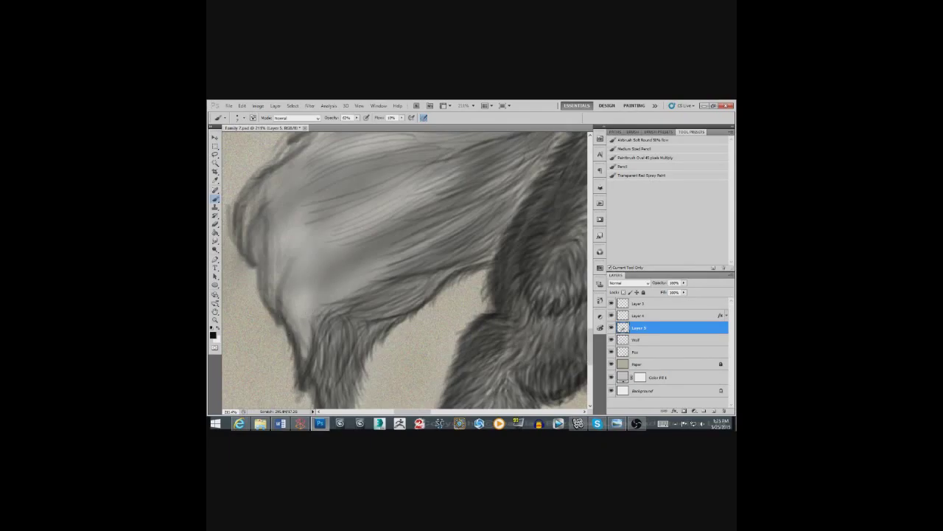
Step: Add thin dark strands higher up through the fur
{"action": "left_click_drag", "start_coordinate": [393, 301], "coordinate": [367, 313]}
{"action": "left_click_drag", "start_coordinate": [446, 271], "coordinate": [409, 302]}
{"action": "left_click_drag", "start_coordinate": [383, 251], "coordinate": [346, 295]}
{"action": "mouse_move", "coordinate": [521, 174]}
{"action": "left_mouse_down"}
{"action": "mouse_move", "coordinate": [492, 209]}
{"action": "mouse_move", "coordinate": [442, 345]}
{"action": "left_mouse_up"}
{"action": "left_click_drag", "start_coordinate": [384, 250], "coordinate": [351, 302]}
{"action": "mouse_move", "coordinate": [516, 193]}
{"action": "left_mouse_down"}
{"action": "mouse_move", "coordinate": [453, 234]}
{"action": "mouse_move", "coordinate": [395, 246]}
{"action": "left_mouse_up"}
{"action": "mouse_move", "coordinate": [467, 214]}
{"action": "left_mouse_down"}
{"action": "mouse_move", "coordinate": [402, 240]}
{"action": "mouse_move", "coordinate": [411, 221]}
{"action": "mouse_move", "coordinate": [384, 244]}
{"action": "left_mouse_up"}
{"action": "mouse_move", "coordinate": [451, 231]}
{"action": "left_mouse_down"}
{"action": "mouse_move", "coordinate": [348, 259]}
{"action": "mouse_move", "coordinate": [354, 248]}
{"action": "left_mouse_up"}
Step: Paint more dark strands through the fur and its left lobe
{"action": "mouse_move", "coordinate": [416, 308]}
{"action": "left_mouse_down"}
{"action": "mouse_move", "coordinate": [333, 357]}
{"action": "mouse_move", "coordinate": [319, 351]}
{"action": "left_mouse_up"}
{"action": "left_click_drag", "start_coordinate": [384, 283], "coordinate": [313, 316]}
{"action": "left_click_drag", "start_coordinate": [400, 257], "coordinate": [300, 310]}
{"action": "left_click_drag", "start_coordinate": [395, 233], "coordinate": [348, 242]}
{"action": "left_click_drag", "start_coordinate": [424, 225], "coordinate": [351, 240]}
{"action": "left_click_drag", "start_coordinate": [448, 224], "coordinate": [413, 234]}
{"action": "left_click_drag", "start_coordinate": [332, 272], "coordinate": [435, 273]}
{"action": "mouse_move", "coordinate": [522, 178]}
{"action": "left_mouse_down"}
{"action": "mouse_move", "coordinate": [489, 191]}
{"action": "mouse_move", "coordinate": [487, 180]}
{"action": "mouse_move", "coordinate": [446, 161]}
{"action": "left_mouse_up"}
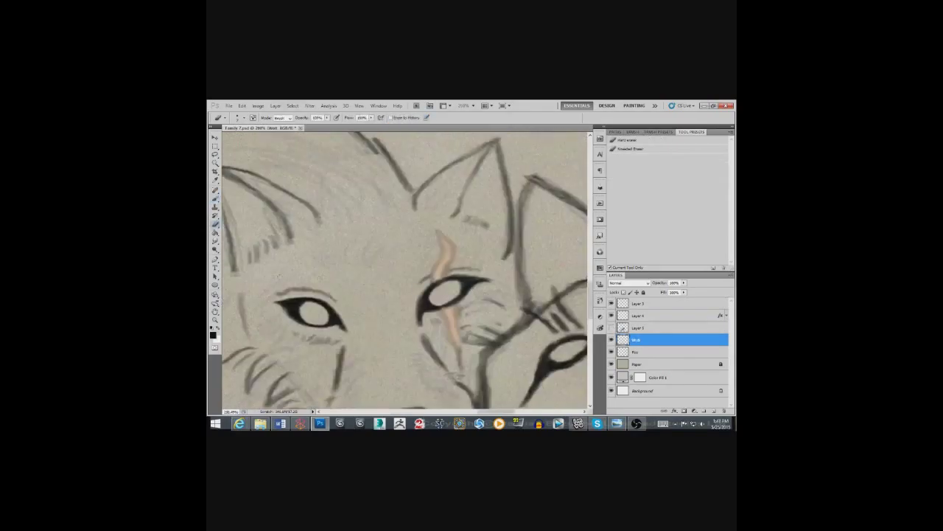
Step: Show Layer 5 again and make it the active painting layer
{"action": "left_click", "coordinate": [237, 118]}
{"action": "key", "text": "Return"}
{"action": "key", "text": "Return"}
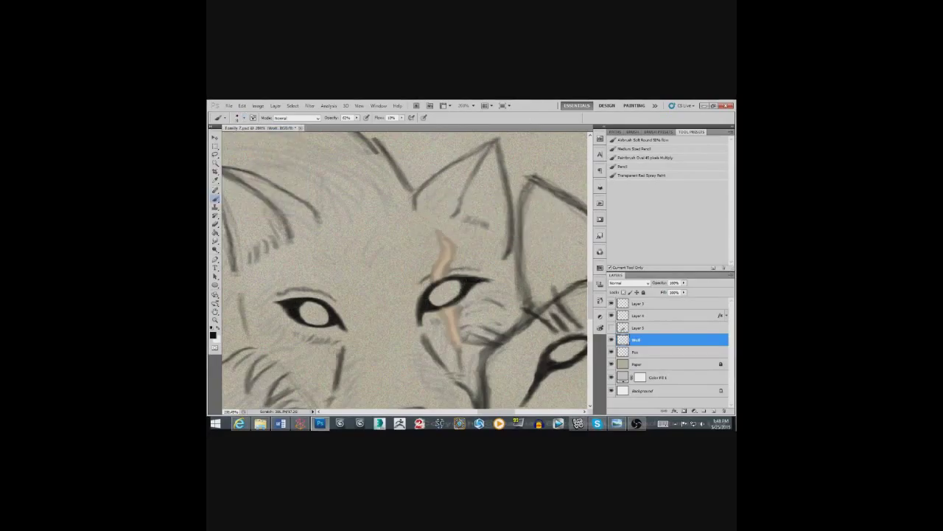
{"action": "left_click", "coordinate": [611, 327]}
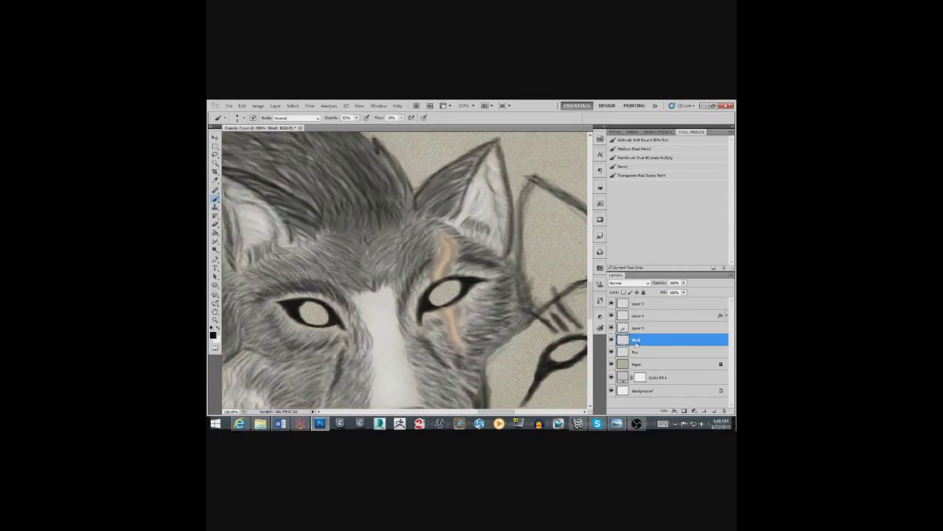
{"action": "left_click", "coordinate": [639, 327]}
{"action": "left_click", "coordinate": [238, 118]}
{"action": "key", "text": "Return"}
Step: Add faint white fur below the left eye and dark shading at its inner corner
{"action": "key", "text": "x"}
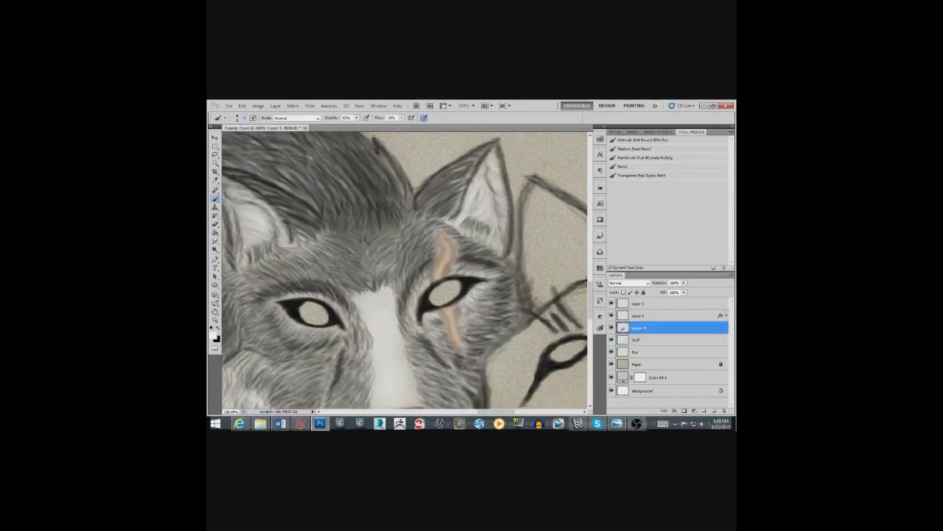
{"action": "left_click_drag", "start_coordinate": [287, 328], "coordinate": [329, 331]}
{"action": "key", "text": "x"}
{"action": "mouse_move", "coordinate": [344, 312]}
{"action": "left_mouse_down"}
{"action": "mouse_move", "coordinate": [362, 333]}
{"action": "mouse_move", "coordinate": [350, 349]}
{"action": "left_mouse_up"}
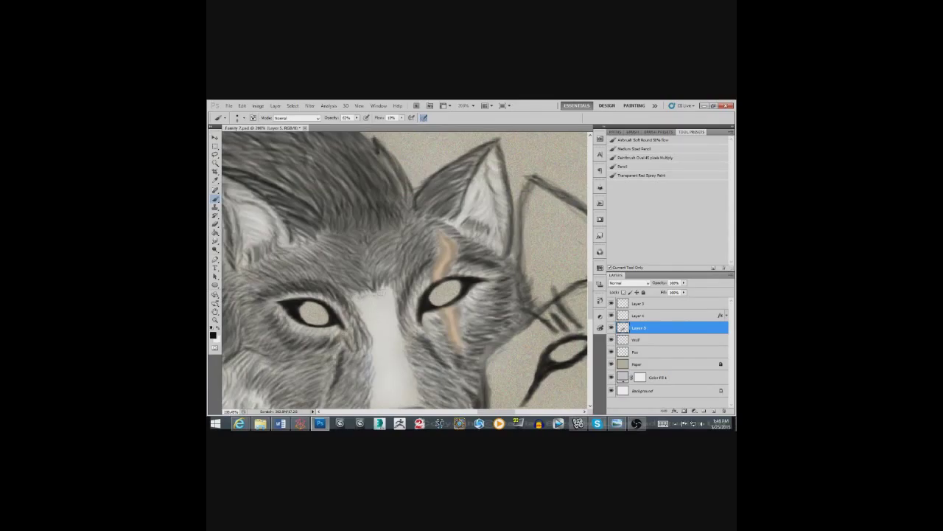
{"action": "left_click_drag", "start_coordinate": [391, 289], "coordinate": [351, 299]}
{"action": "left_click_drag", "start_coordinate": [352, 342], "coordinate": [411, 296]}
Step: Paint the white strip between the eyes grey with a softer brush preset
{"action": "left_click", "coordinate": [225, 118]}
{"action": "left_click", "coordinate": [229, 167]}
{"action": "key", "text": "Return"}
{"action": "mouse_move", "coordinate": [427, 254]}
{"action": "left_mouse_down"}
{"action": "mouse_move", "coordinate": [431, 306]}
{"action": "mouse_move", "coordinate": [464, 354]}
{"action": "mouse_move", "coordinate": [495, 360]}
{"action": "mouse_move", "coordinate": [472, 299]}
{"action": "mouse_move", "coordinate": [451, 357]}
{"action": "left_mouse_up"}
{"action": "mouse_move", "coordinate": [446, 324]}
{"action": "left_mouse_down"}
{"action": "mouse_move", "coordinate": [435, 369]}
{"action": "mouse_move", "coordinate": [431, 254]}
{"action": "mouse_move", "coordinate": [442, 339]}
{"action": "left_mouse_up"}
{"action": "left_click_drag", "start_coordinate": [453, 265], "coordinate": [452, 324]}
Step: Smudge the fur beside the nose bridge and add dark strokes to its left
{"action": "key", "text": "r"}
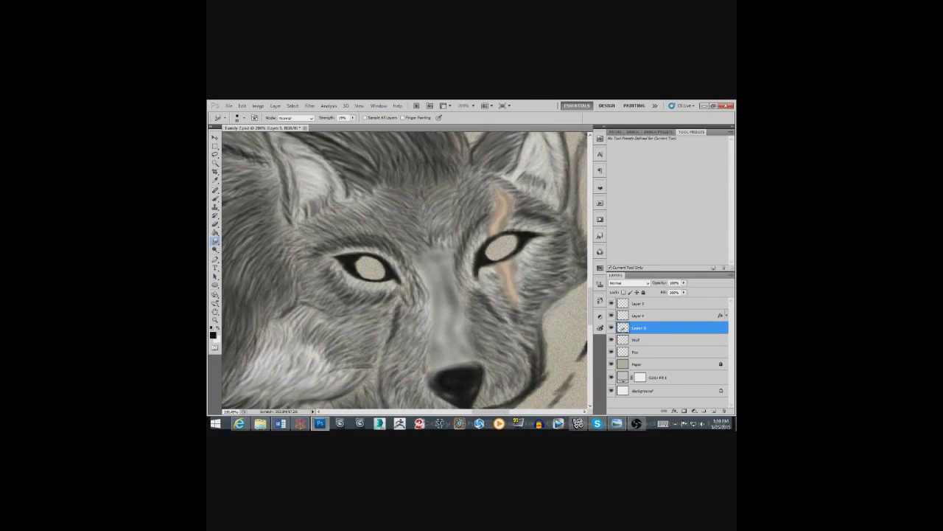
{"action": "left_click_drag", "start_coordinate": [412, 289], "coordinate": [420, 361]}
{"action": "key", "text": "b"}
{"action": "left_click_drag", "start_coordinate": [417, 327], "coordinate": [402, 350]}
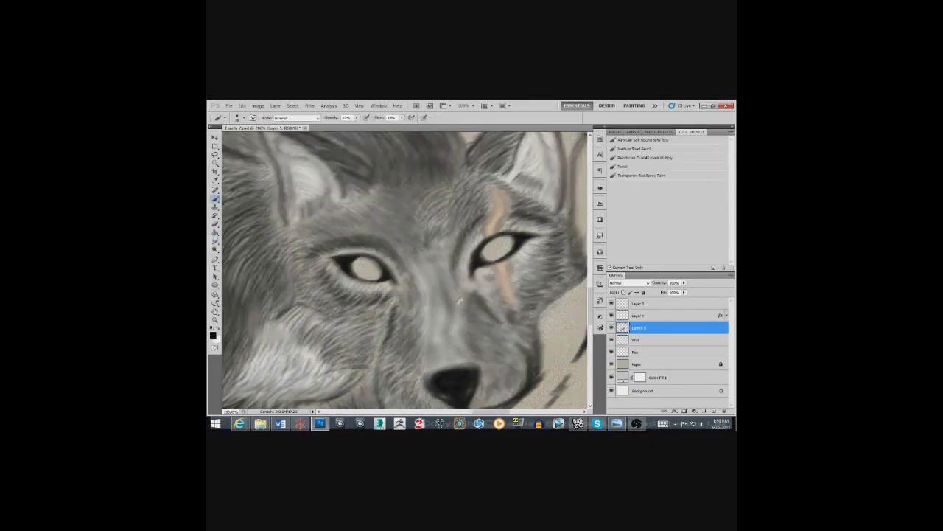
{"action": "left_click_drag", "start_coordinate": [459, 298], "coordinate": [449, 310]}
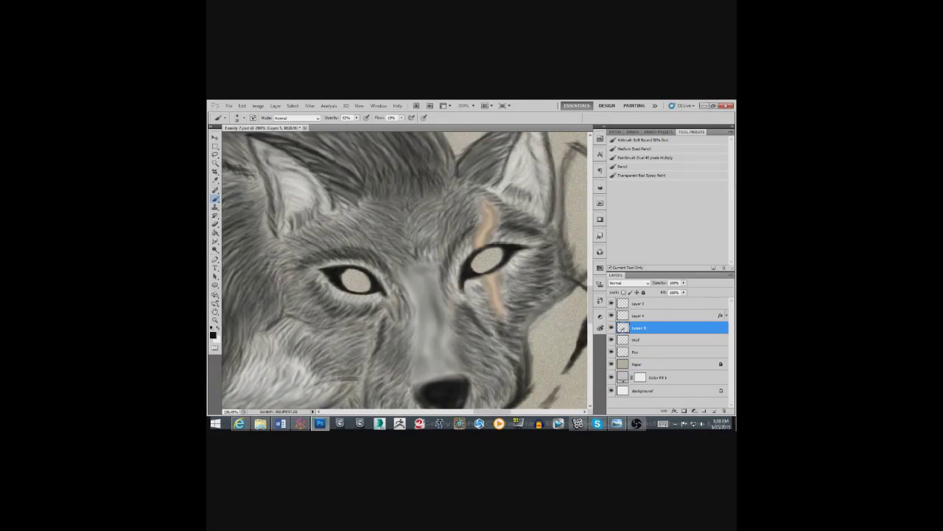
{"action": "left_click_drag", "start_coordinate": [499, 189], "coordinate": [492, 234]}
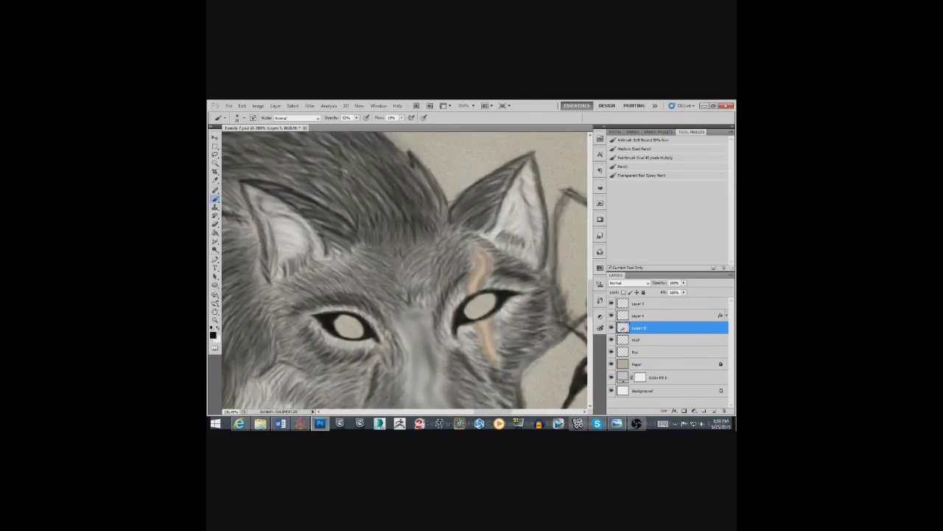
Step: Add darker fur strokes on the cheek and beside the ear
{"action": "left_click_drag", "start_coordinate": [339, 381], "coordinate": [376, 326]}
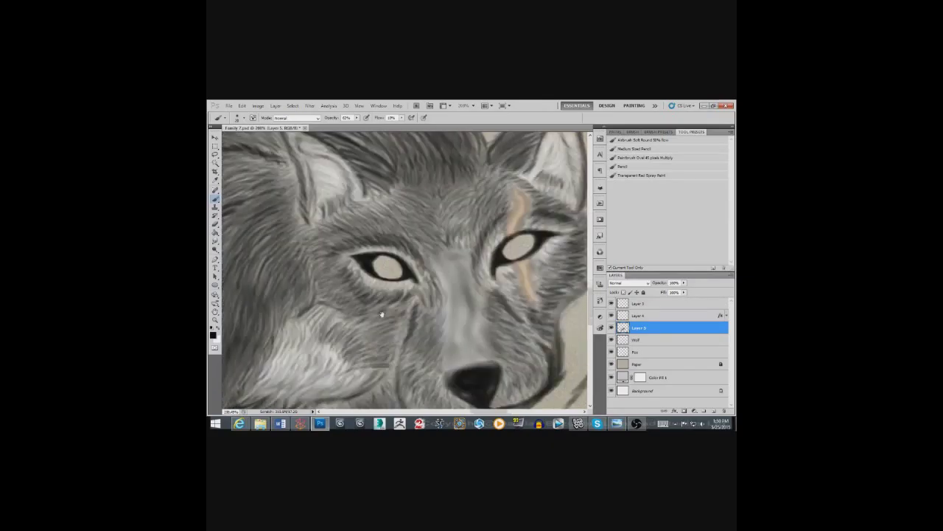
{"action": "left_click_drag", "start_coordinate": [398, 358], "coordinate": [365, 335]}
{"action": "left_click_drag", "start_coordinate": [398, 273], "coordinate": [553, 372]}
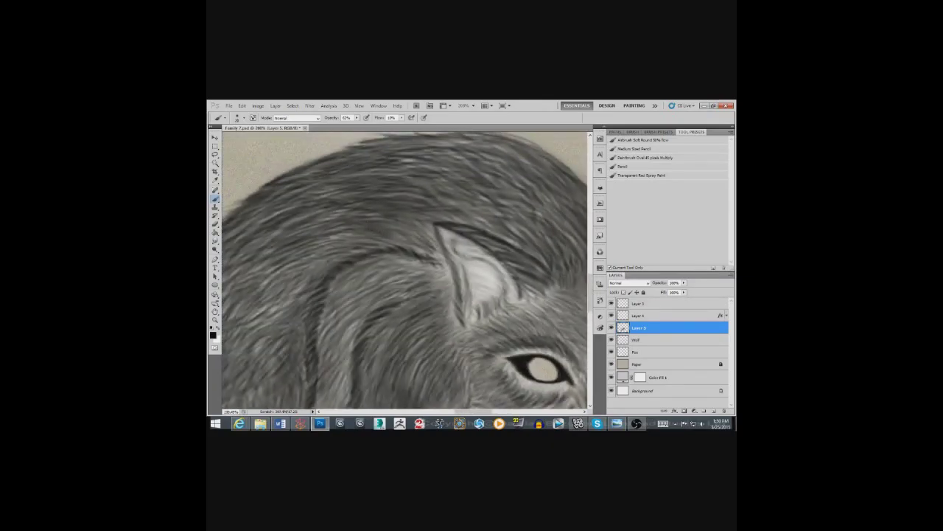
{"action": "left_click_drag", "start_coordinate": [368, 295], "coordinate": [479, 225]}
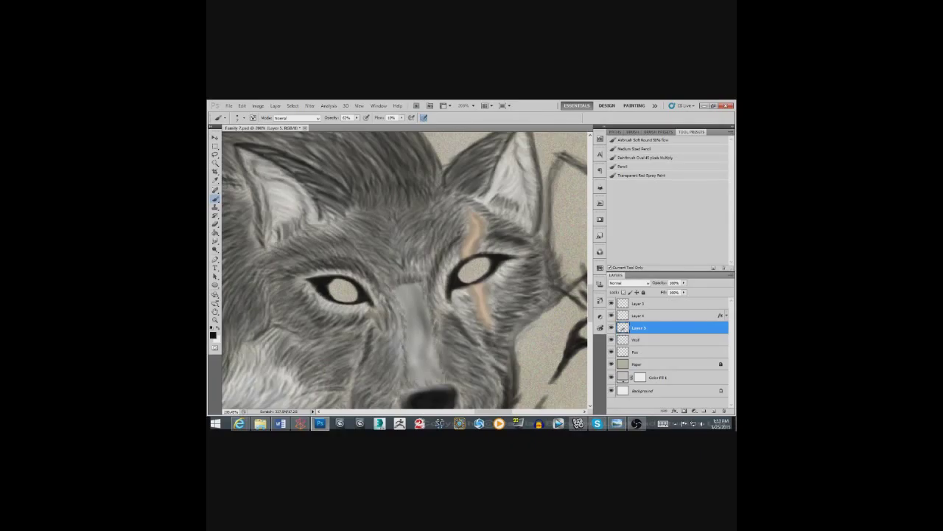
{"action": "key", "text": "r"}
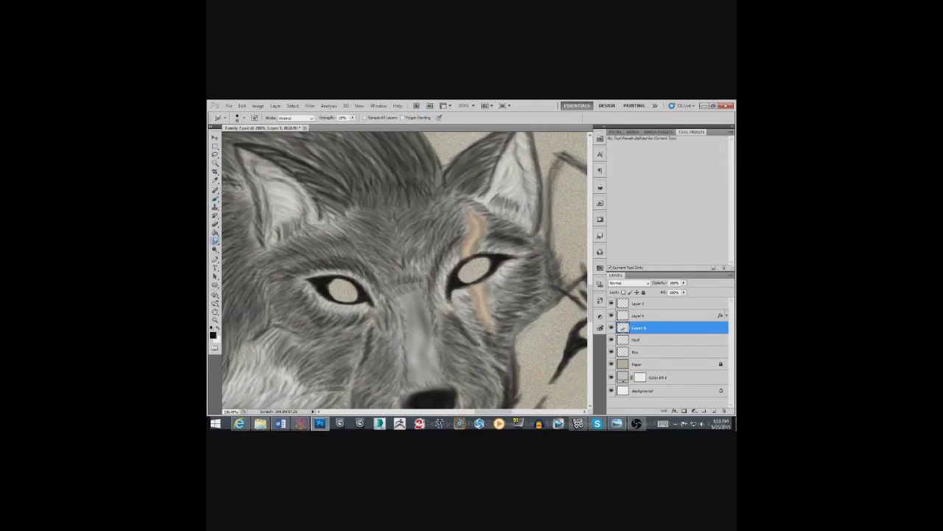
{"action": "key", "text": "b"}
Step: Paint dark fur strokes down the muzzle and between the eyes, then smudge them
{"action": "left_click_drag", "start_coordinate": [428, 313], "coordinate": [442, 365]}
{"action": "mouse_move", "coordinate": [398, 300]}
{"action": "left_mouse_down"}
{"action": "mouse_move", "coordinate": [406, 370]}
{"action": "mouse_move", "coordinate": [438, 380]}
{"action": "left_mouse_up"}
{"action": "left_click_drag", "start_coordinate": [406, 302], "coordinate": [416, 317]}
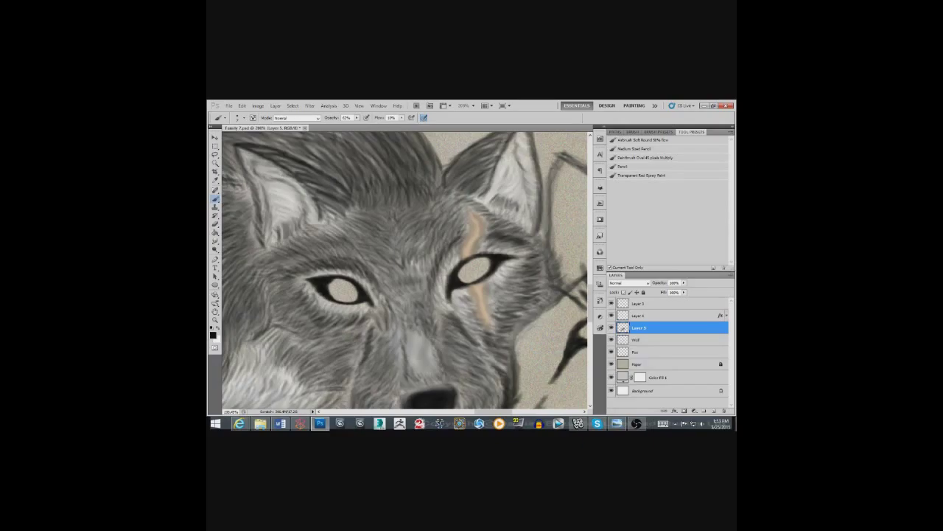
{"action": "mouse_move", "coordinate": [410, 343]}
{"action": "left_mouse_down"}
{"action": "mouse_move", "coordinate": [417, 370]}
{"action": "mouse_move", "coordinate": [435, 365]}
{"action": "mouse_move", "coordinate": [417, 367]}
{"action": "left_mouse_up"}
{"action": "key", "text": "r"}
{"action": "left_click_drag", "start_coordinate": [410, 357], "coordinate": [407, 379]}
{"action": "key", "text": "z"}
{"action": "left_click_drag", "start_coordinate": [455, 307], "coordinate": [353, 307]}
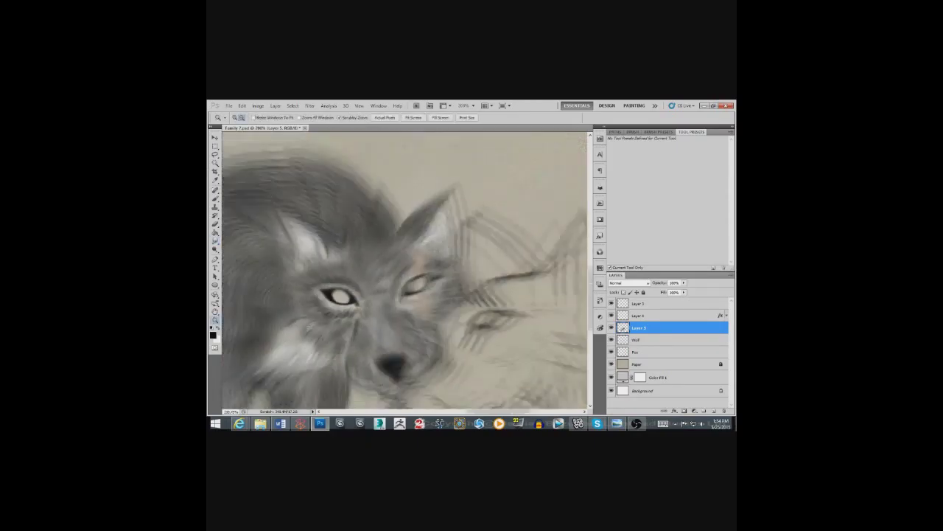
Step: Zoom in on the eyes and paint dark fur below the nose bridge
{"action": "left_click_drag", "start_coordinate": [418, 332], "coordinate": [472, 333]}
{"action": "key", "text": "b"}
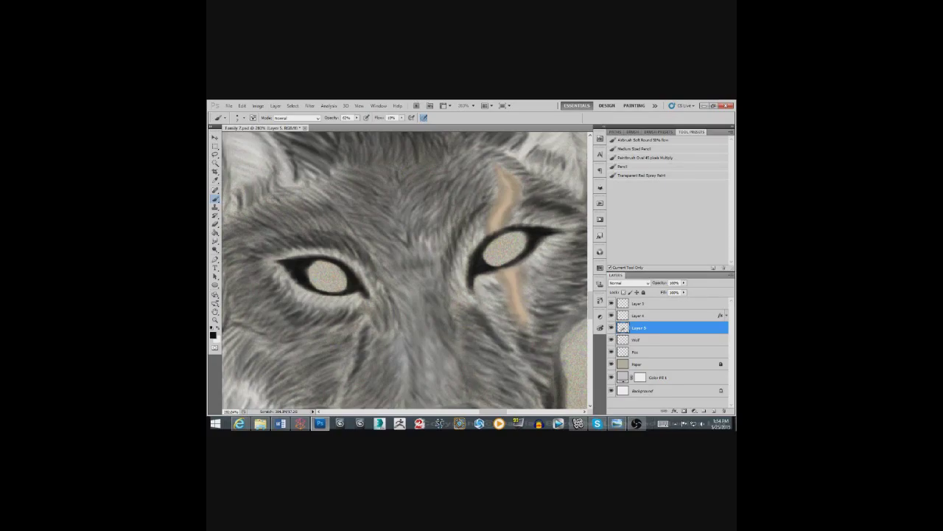
{"action": "key", "text": "x"}
{"action": "key", "text": "x"}
{"action": "left_click_drag", "start_coordinate": [406, 321], "coordinate": [410, 380]}
{"action": "key", "text": "r"}
Step: Add small dark strokes near the nose, then zoom out to the whole head
{"action": "scroll", "coordinate": [405, 273], "scroll_direction": "down", "scroll_amount": 3}
{"action": "key", "text": "b"}
{"action": "mouse_move", "coordinate": [472, 335]}
{"action": "left_mouse_down"}
{"action": "mouse_move", "coordinate": [487, 346]}
{"action": "mouse_move", "coordinate": [475, 389]}
{"action": "left_mouse_up"}
{"action": "scroll", "coordinate": [405, 269], "scroll_direction": "down", "scroll_amount": 1}
{"action": "scroll", "coordinate": [405, 269], "scroll_direction": "up", "scroll_amount": 2}
{"action": "scroll", "coordinate": [405, 270], "scroll_direction": "up", "scroll_amount": 3}
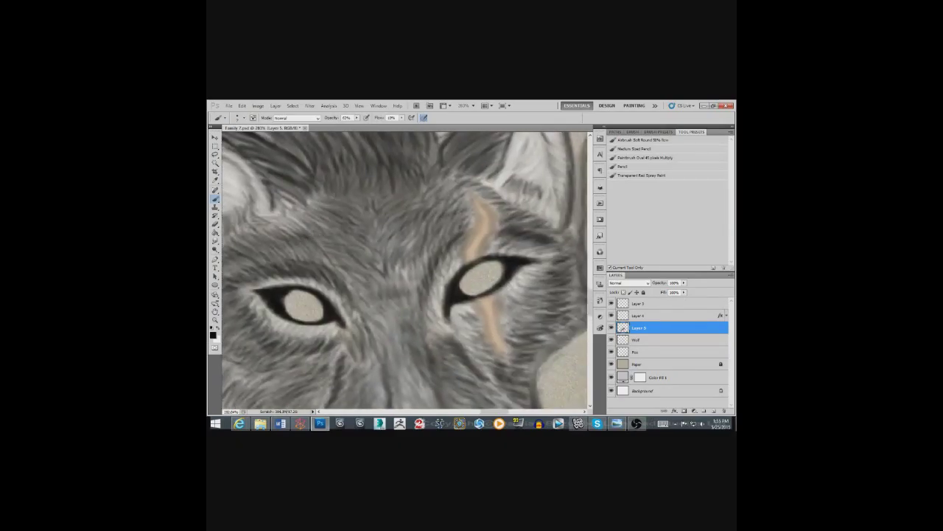
{"action": "scroll", "coordinate": [406, 272], "scroll_direction": "left", "scroll_amount": 3}
{"action": "key", "text": "z"}
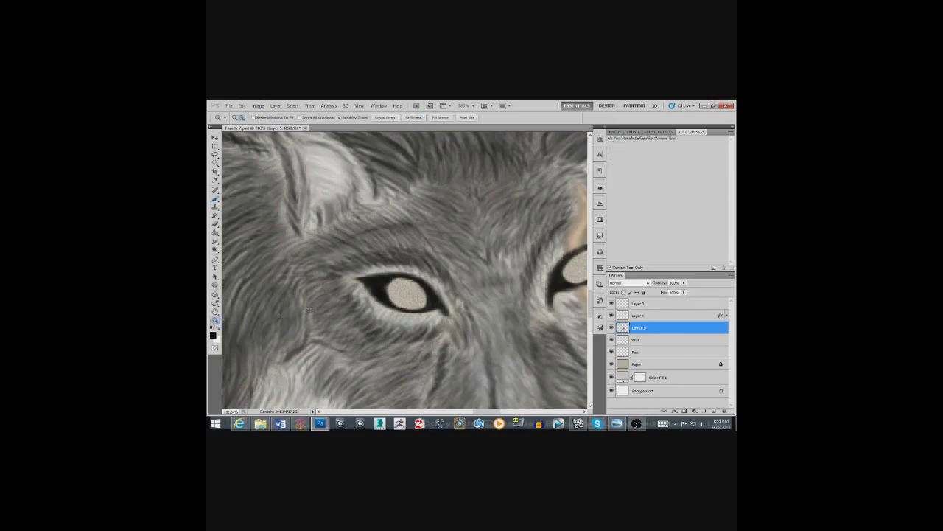
{"action": "key", "text": "ctrl+minus"}
{"action": "key", "text": "ctrl+minus"}
{"action": "key", "text": "r"}
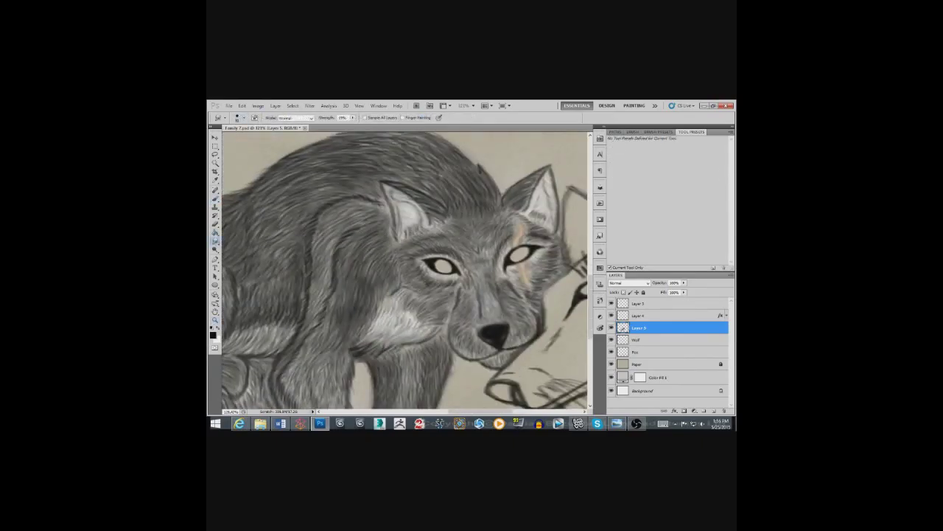
Step: Add a new layer and set the brush to 50% opacity
{"action": "key", "text": "z"}
{"action": "key", "text": "ctrl+minus"}
{"action": "key", "text": "ctrl+minus"}
{"action": "key", "text": "ctrl+minus"}
{"action": "left_click", "coordinate": [275, 105]}
{"action": "left_click", "coordinate": [390, 113]}
{"action": "key", "text": "Return"}
{"action": "key", "text": "b"}
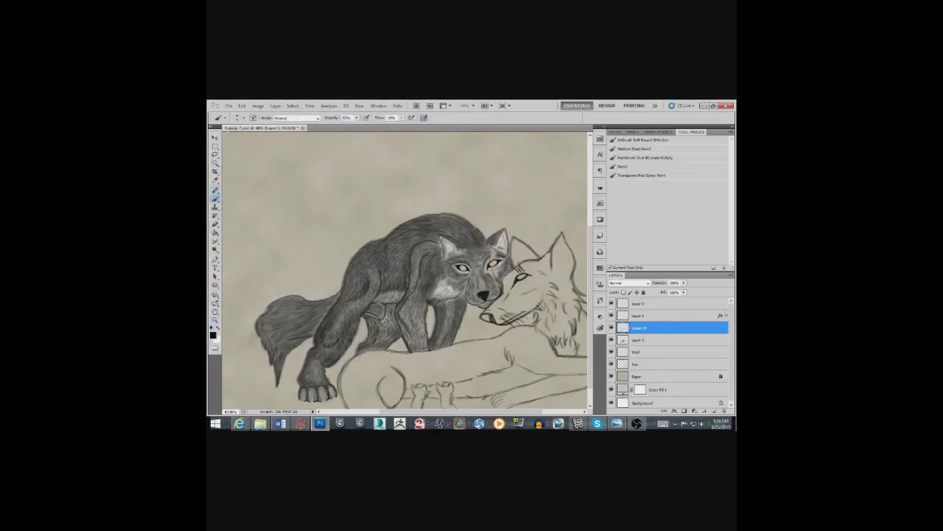
{"action": "left_click", "coordinate": [236, 118]}
{"action": "left_click", "coordinate": [354, 177]}
{"action": "key", "text": "5"}
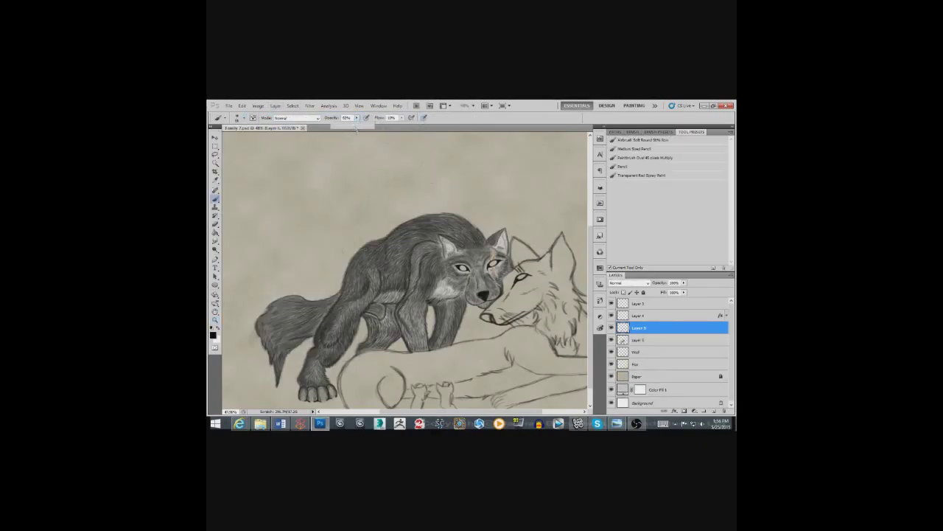
Step: Darken the grey wolf's fur across the back, shoulder, front leg and chest
{"action": "mouse_move", "coordinate": [464, 220]}
{"action": "left_mouse_down"}
{"action": "mouse_move", "coordinate": [409, 233]}
{"action": "mouse_move", "coordinate": [411, 295]}
{"action": "left_mouse_up"}
{"action": "mouse_move", "coordinate": [404, 242]}
{"action": "left_mouse_down"}
{"action": "mouse_move", "coordinate": [389, 288]}
{"action": "mouse_move", "coordinate": [361, 270]}
{"action": "mouse_move", "coordinate": [303, 396]}
{"action": "left_mouse_up"}
{"action": "left_click_drag", "start_coordinate": [376, 341], "coordinate": [363, 352]}
{"action": "left_click_drag", "start_coordinate": [393, 308], "coordinate": [372, 351]}
{"action": "mouse_move", "coordinate": [405, 290]}
{"action": "left_mouse_down"}
{"action": "mouse_move", "coordinate": [365, 326]}
{"action": "mouse_move", "coordinate": [407, 330]}
{"action": "left_mouse_up"}
{"action": "left_click_drag", "start_coordinate": [422, 320], "coordinate": [415, 359]}
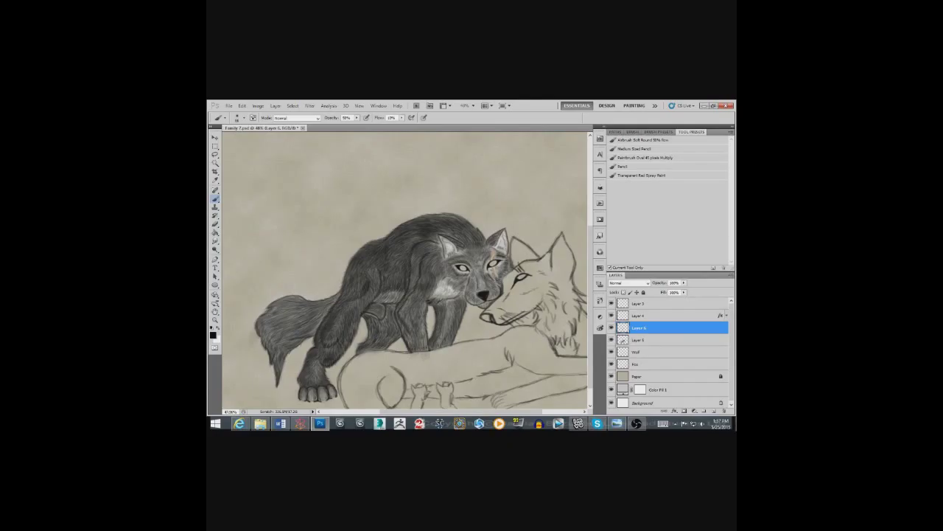
{"action": "left_click_drag", "start_coordinate": [456, 299], "coordinate": [438, 347]}
{"action": "left_click_drag", "start_coordinate": [465, 273], "coordinate": [451, 293]}
Step: Darken the wolf's face, muzzle, ears, forehead and tail
{"action": "mouse_move", "coordinate": [450, 252]}
{"action": "left_mouse_down"}
{"action": "mouse_move", "coordinate": [477, 273]}
{"action": "mouse_move", "coordinate": [502, 273]}
{"action": "mouse_move", "coordinate": [472, 305]}
{"action": "mouse_move", "coordinate": [486, 307]}
{"action": "left_mouse_up"}
{"action": "mouse_move", "coordinate": [508, 230]}
{"action": "left_mouse_down"}
{"action": "mouse_move", "coordinate": [498, 252]}
{"action": "mouse_move", "coordinate": [442, 258]}
{"action": "mouse_move", "coordinate": [500, 246]}
{"action": "left_mouse_up"}
{"action": "left_click_drag", "start_coordinate": [454, 243], "coordinate": [447, 255]}
{"action": "left_click_drag", "start_coordinate": [333, 296], "coordinate": [264, 317]}
{"action": "mouse_move", "coordinate": [321, 306]}
{"action": "left_mouse_down"}
{"action": "mouse_move", "coordinate": [263, 335]}
{"action": "mouse_move", "coordinate": [276, 355]}
{"action": "left_mouse_up"}
{"action": "left_click_drag", "start_coordinate": [265, 321], "coordinate": [257, 341]}
{"action": "left_click_drag", "start_coordinate": [275, 303], "coordinate": [261, 319]}
Step: Zoom in, hide the shading layer to compare, and raise brush opacity to about 74%
{"action": "key", "text": "z"}
{"action": "left_click", "coordinate": [314, 294]}
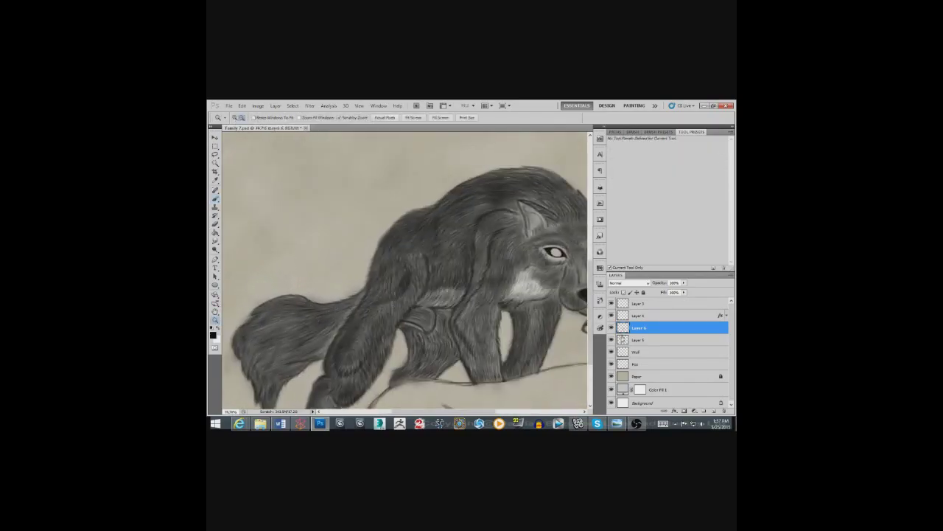
{"action": "left_click", "coordinate": [611, 340]}
{"action": "key", "text": "e"}
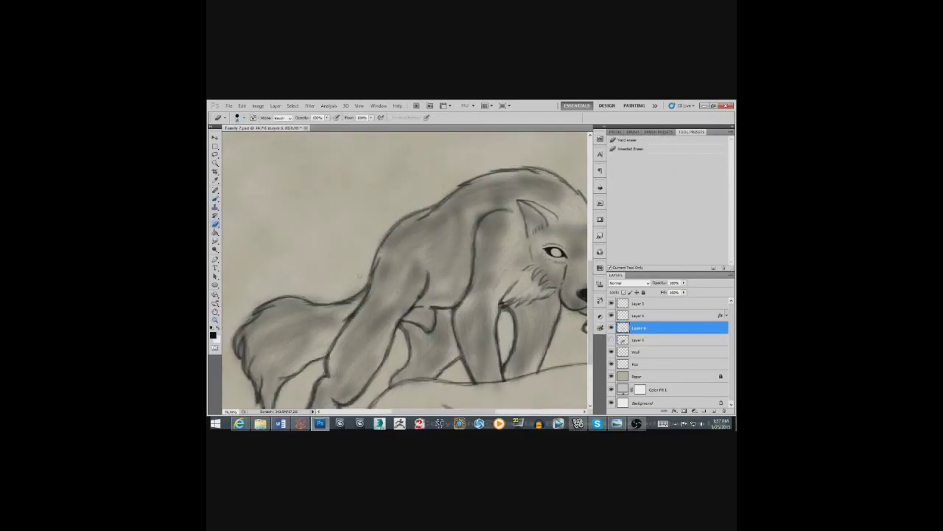
{"action": "left_click_drag", "start_coordinate": [259, 302], "coordinate": [279, 249]}
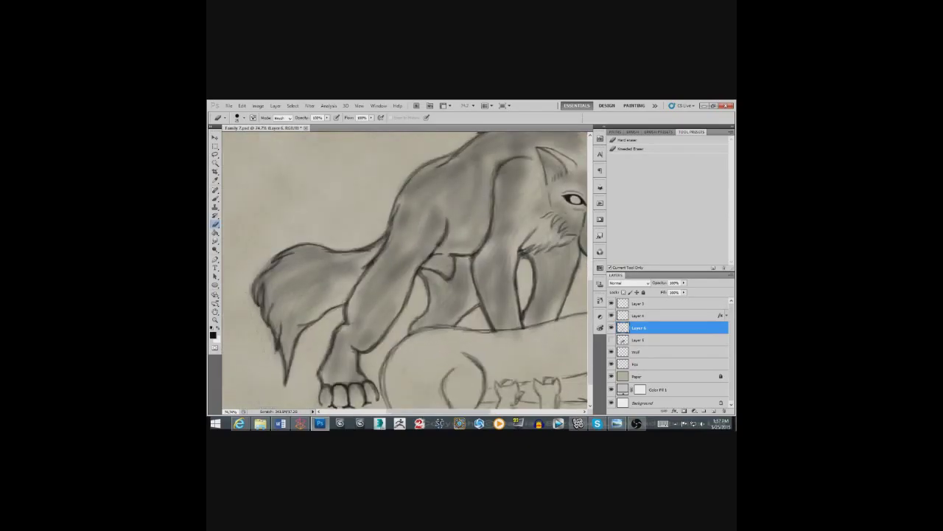
{"action": "left_click_drag", "start_coordinate": [406, 273], "coordinate": [339, 253]}
{"action": "left_click_drag", "start_coordinate": [405, 258], "coordinate": [376, 284]}
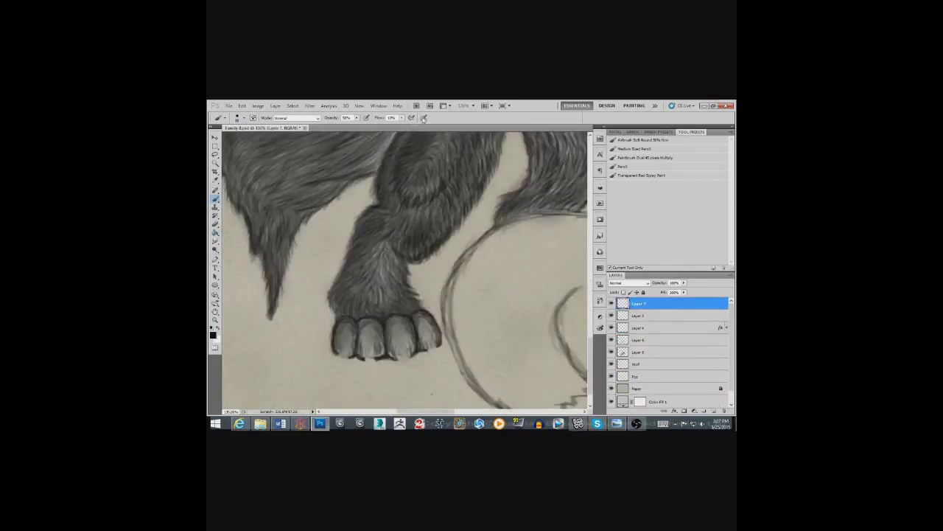
{"action": "left_click_drag", "start_coordinate": [357, 119], "coordinate": [367, 125]}
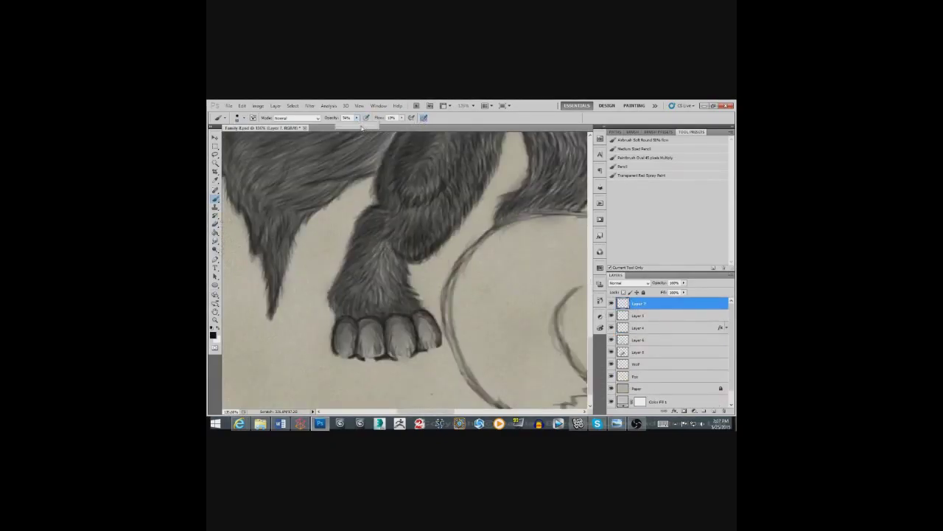
{"action": "key", "text": "p"}
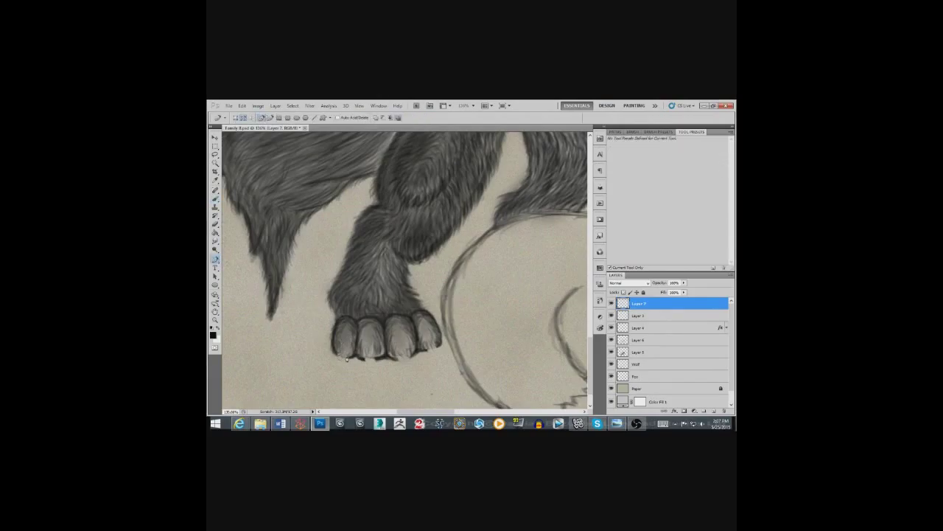
Step: Hide Layers 5 and 6, zoom to the front paw and draw the claw path
{"action": "left_click_drag", "start_coordinate": [215, 260], "coordinate": [243, 273]}
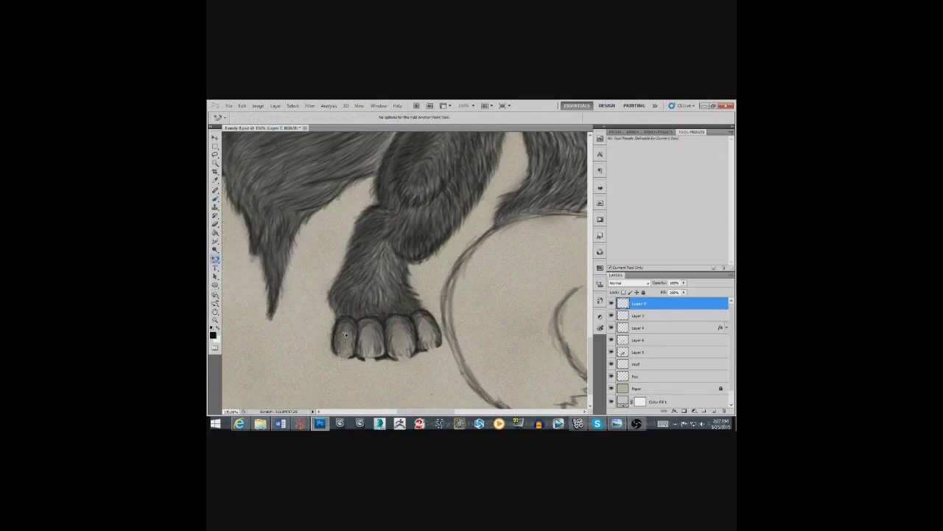
{"action": "left_click", "coordinate": [611, 340]}
{"action": "left_click", "coordinate": [611, 352]}
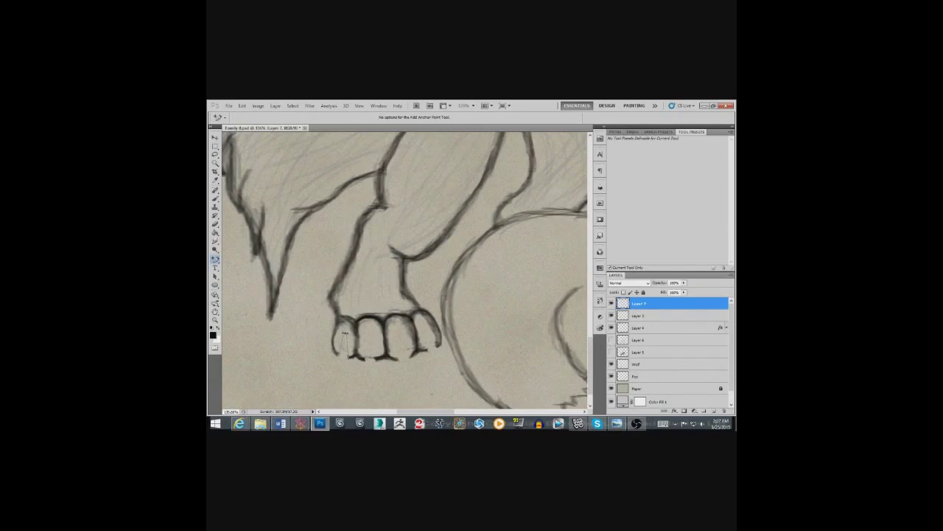
{"action": "key", "text": "z"}
{"action": "left_click", "coordinate": [376, 336]}
{"action": "left_click_drag", "start_coordinate": [368, 342], "coordinate": [359, 304]}
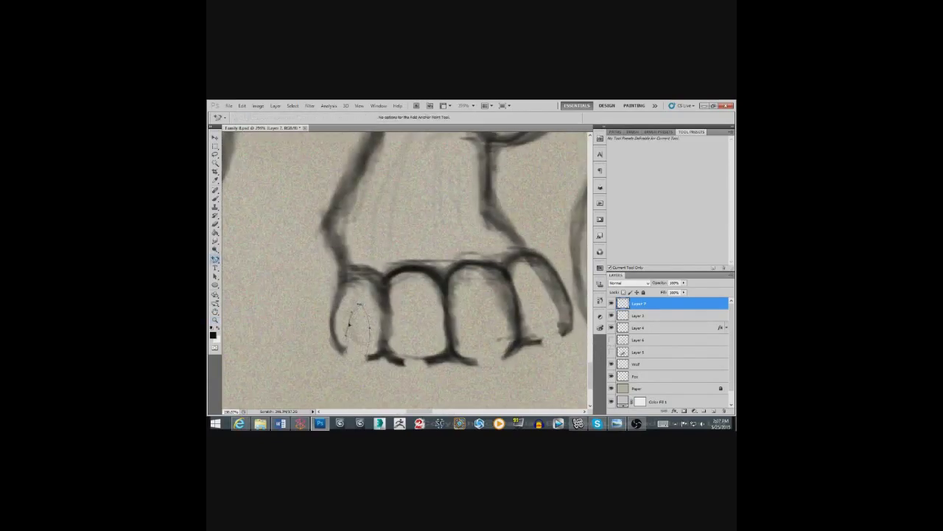
{"action": "left_click_drag", "start_coordinate": [215, 259], "coordinate": [244, 259]}
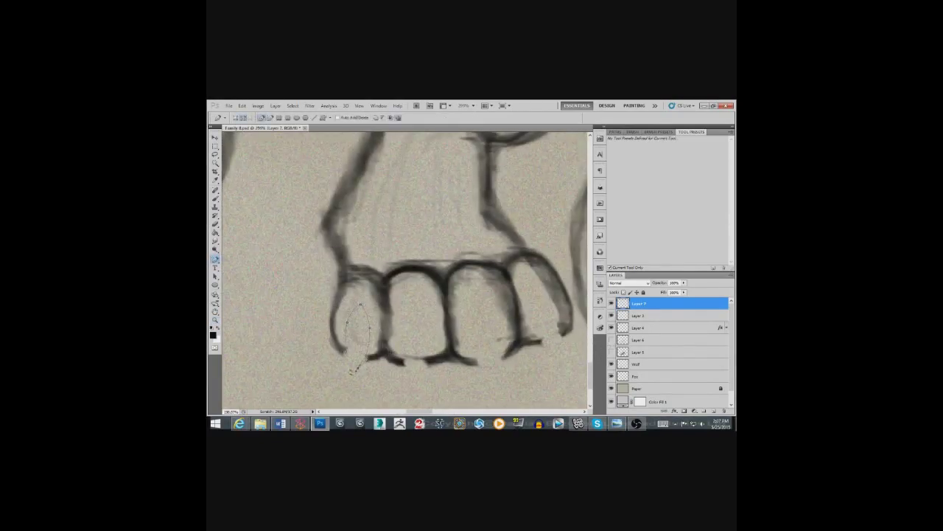
{"action": "left_click_drag", "start_coordinate": [215, 259], "coordinate": [244, 274]}
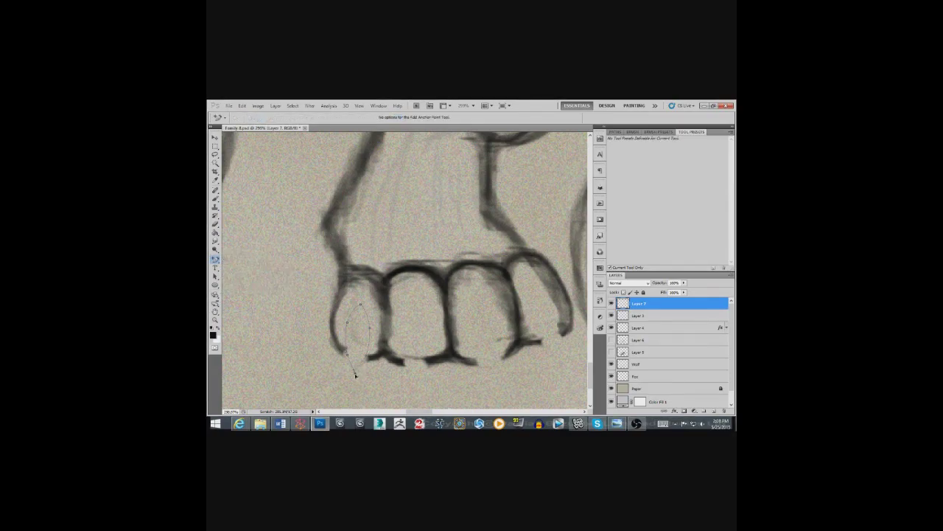
{"action": "left_click", "coordinate": [215, 260]}
{"action": "left_click", "coordinate": [216, 259]}
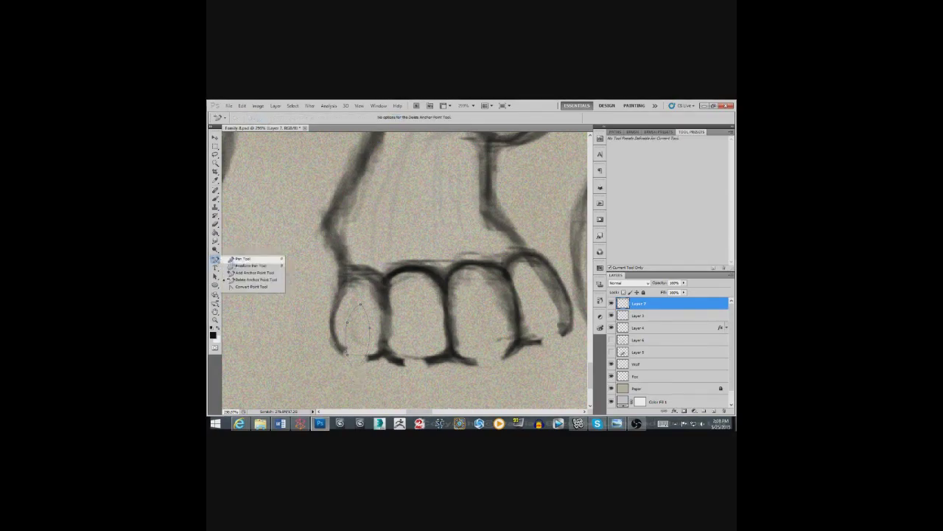
{"action": "left_click", "coordinate": [250, 273]}
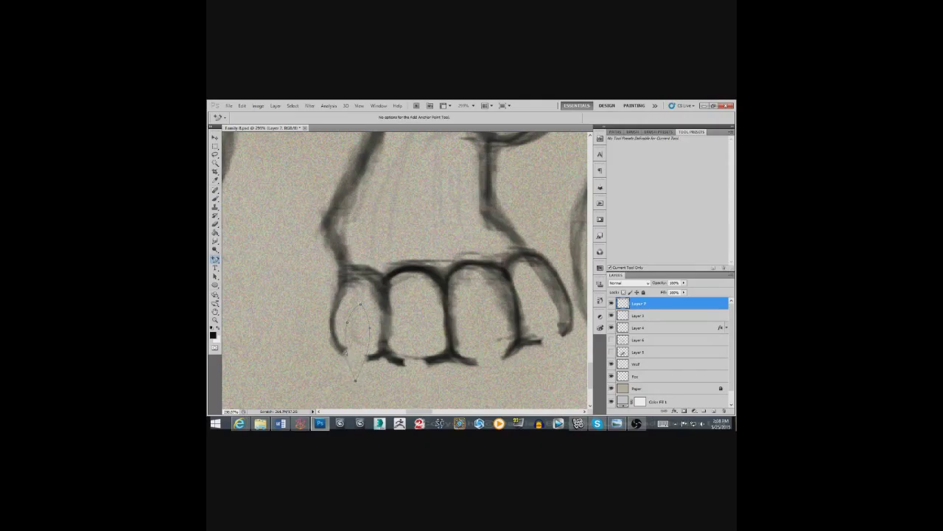
Step: Zoom closer and refine the claw path with added anchor points, toggling the sketch
{"action": "key", "text": "z"}
{"action": "left_click_drag", "start_coordinate": [349, 323], "coordinate": [391, 323]}
{"action": "left_click", "coordinate": [611, 364]}
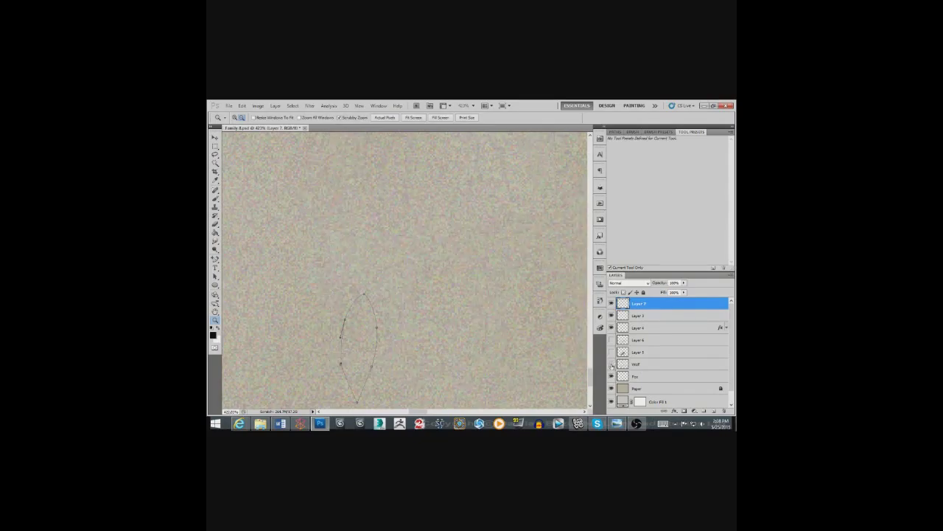
{"action": "left_click", "coordinate": [215, 260]}
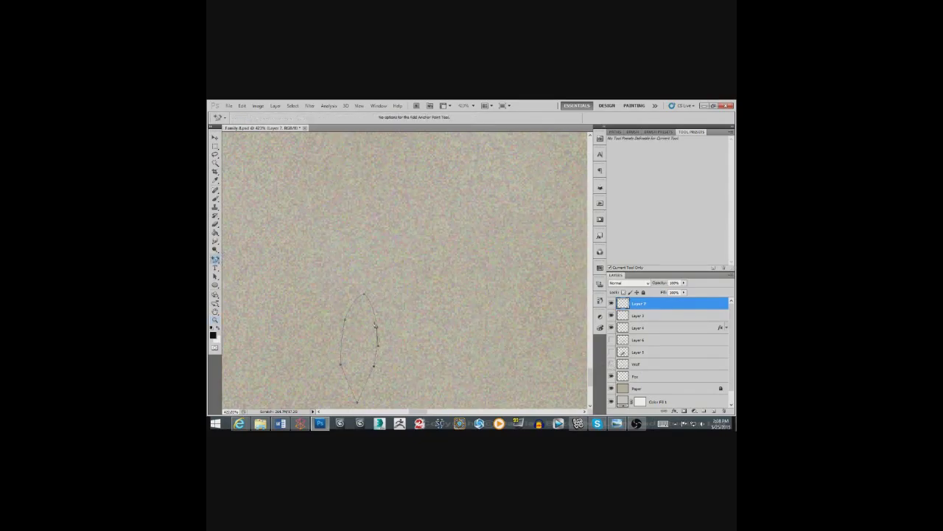
{"action": "left_click", "coordinate": [611, 364]}
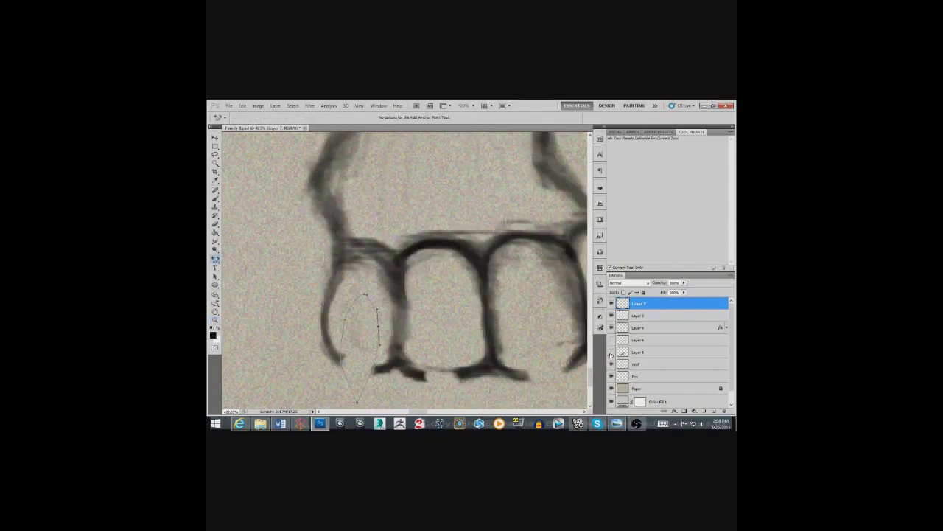
Step: Stroke the claw path with the Brush, then zoom out to 100%
{"action": "right_click", "coordinate": [375, 366]}
{"action": "key", "text": "Return"}
{"action": "key", "text": "b"}
{"action": "right_click", "coordinate": [225, 145]}
{"action": "key", "text": "Return"}
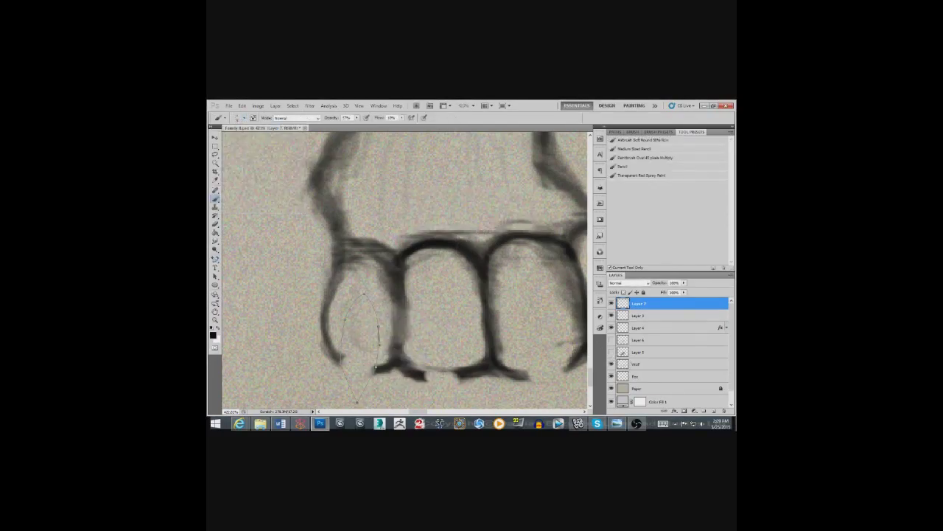
{"action": "right_click", "coordinate": [376, 366]}
{"action": "left_click", "coordinate": [390, 354]}
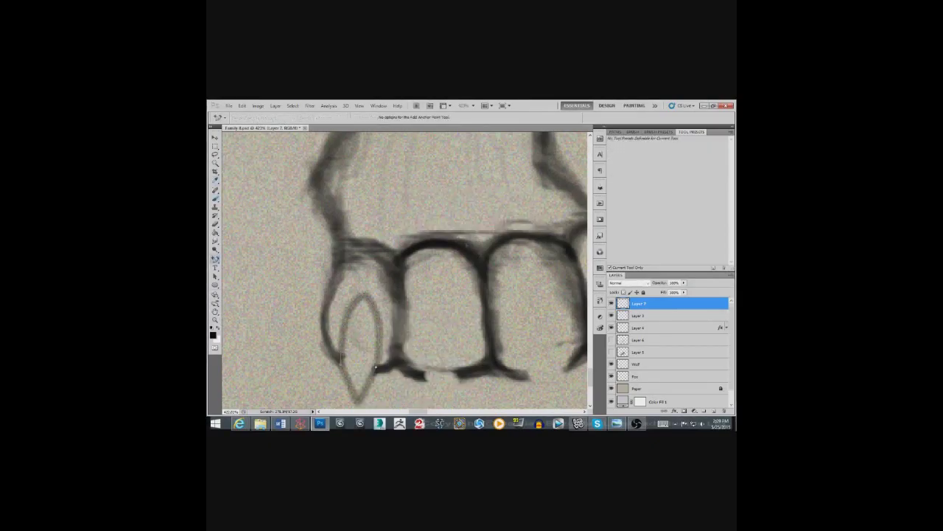
{"action": "left_click", "coordinate": [518, 218]}
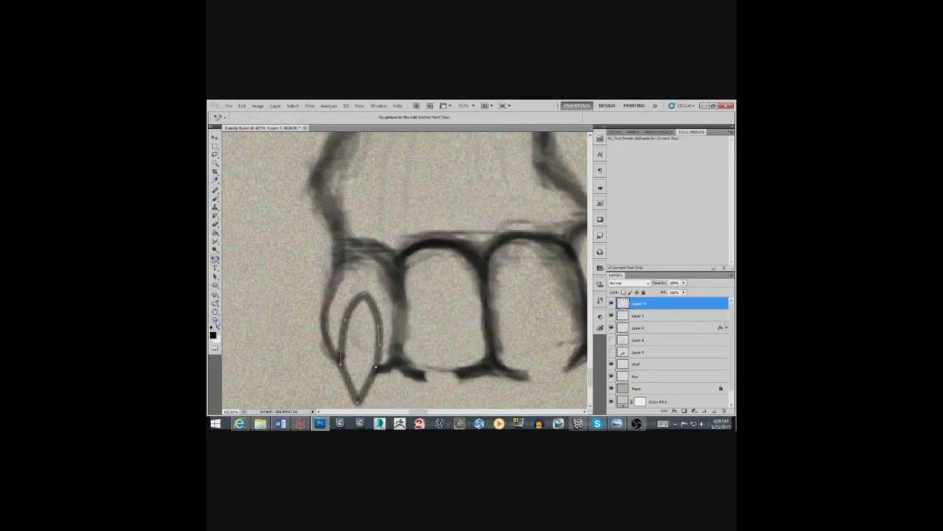
{"action": "double_click", "coordinate": [215, 322]}
{"action": "key", "text": "shift+p"}
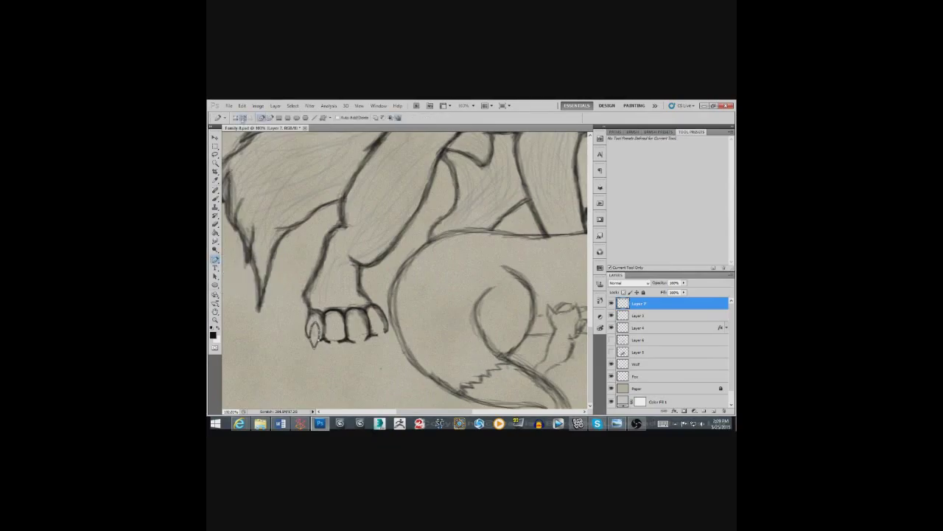
Step: Duplicate the claw layer and move the copy onto the second toe
{"action": "left_click", "coordinate": [215, 138]}
{"action": "scroll", "coordinate": [303, 317], "scroll_direction": "up", "scroll_amount": 3}
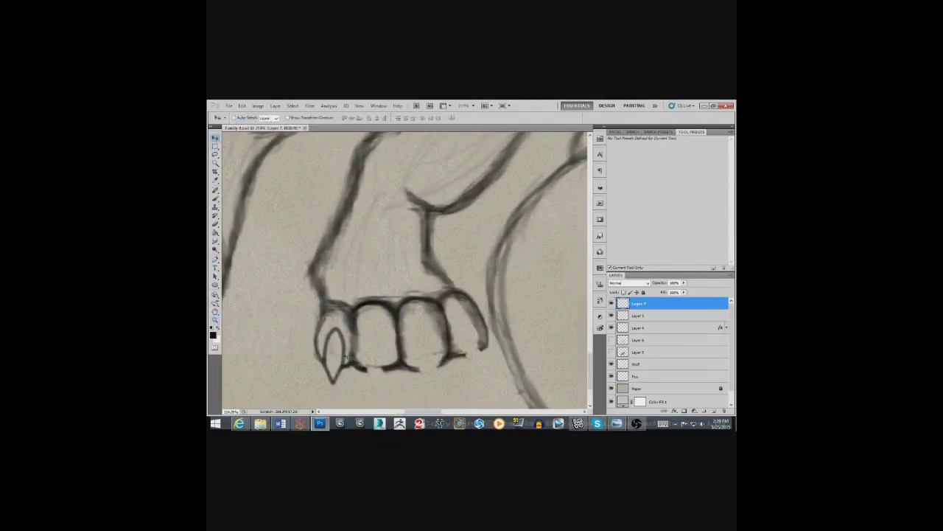
{"action": "right_click", "coordinate": [343, 341]}
{"action": "key", "text": "Escape"}
{"action": "right_click", "coordinate": [343, 341]}
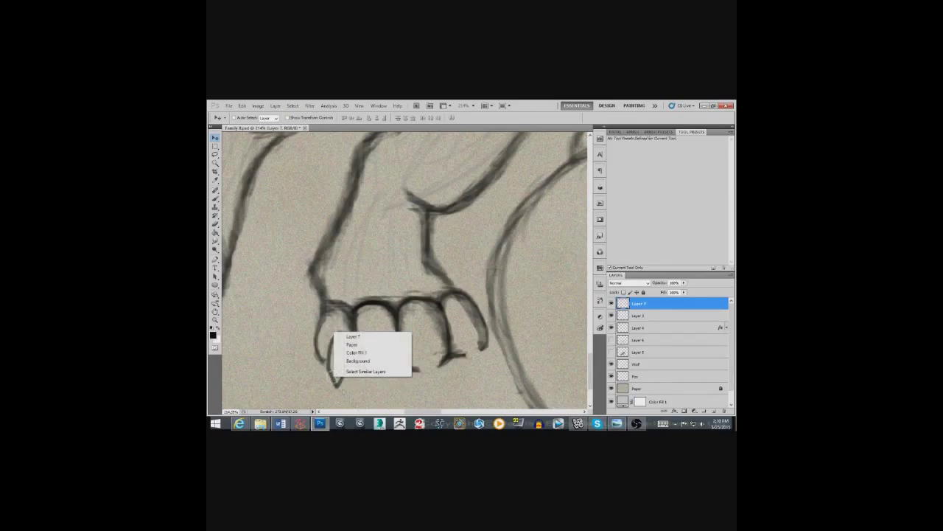
{"action": "key", "text": "Escape"}
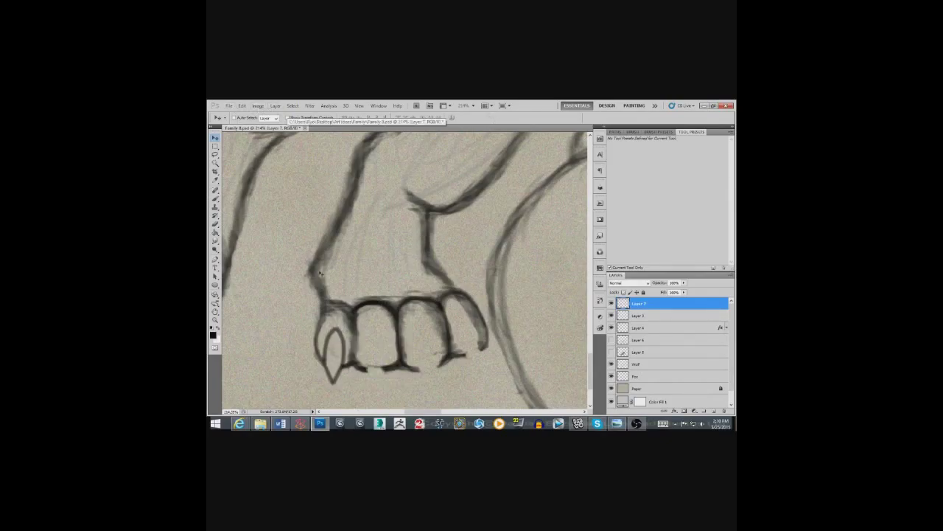
{"action": "right_click", "coordinate": [341, 332]}
{"action": "right_click", "coordinate": [655, 305]}
{"action": "left_click", "coordinate": [685, 184]}
{"action": "key", "text": "Return"}
{"action": "left_click_drag", "start_coordinate": [337, 335], "coordinate": [377, 334]}
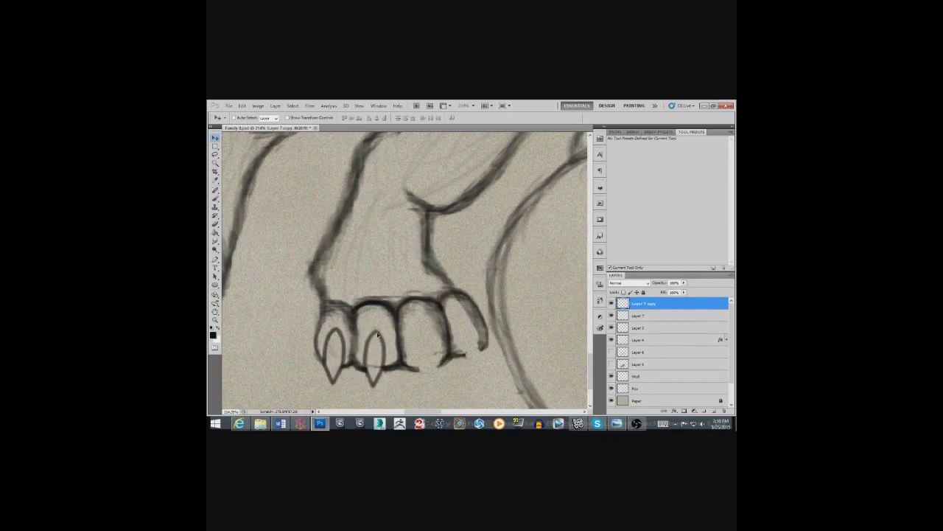
Step: Make two more claw copies and place them on the third and fourth toes
{"action": "right_click", "coordinate": [658, 303]}
{"action": "left_click", "coordinate": [686, 157]}
{"action": "key", "text": "Return"}
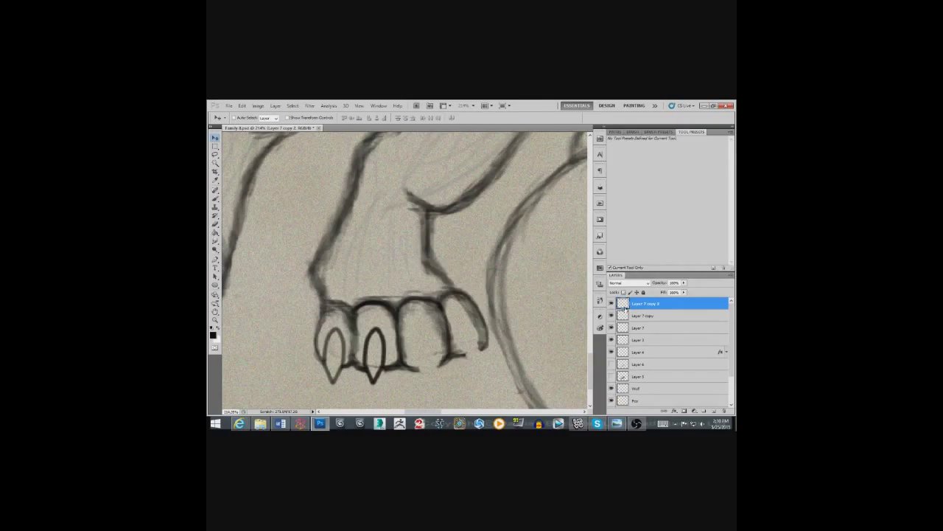
{"action": "left_click_drag", "start_coordinate": [386, 341], "coordinate": [437, 344]}
{"action": "right_click", "coordinate": [669, 303]}
{"action": "left_click", "coordinate": [686, 156]}
{"action": "key", "text": "Return"}
{"action": "left_click_drag", "start_coordinate": [435, 344], "coordinate": [476, 334]}
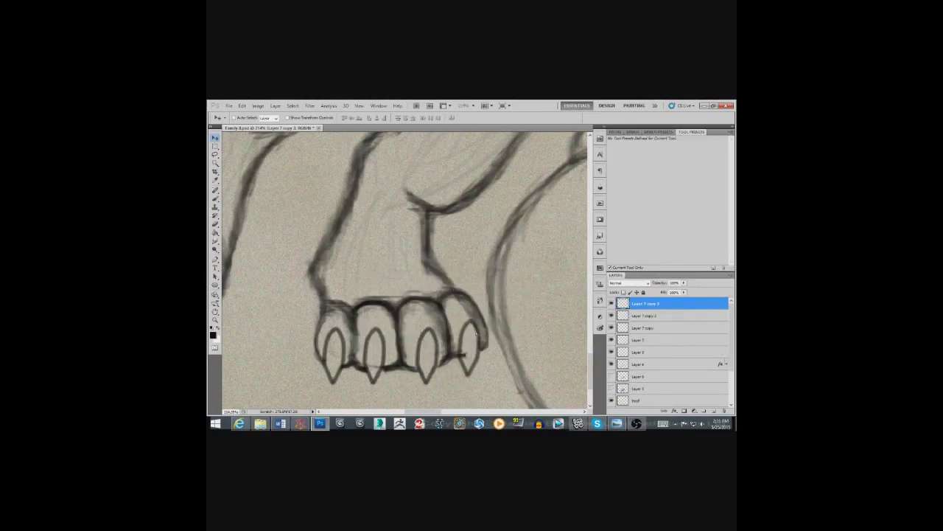
Step: Free Transform the fourth, third and second claws to fit their toes
{"action": "left_click", "coordinate": [241, 106]}
{"action": "left_click", "coordinate": [368, 266]}
{"action": "key", "text": "Return"}
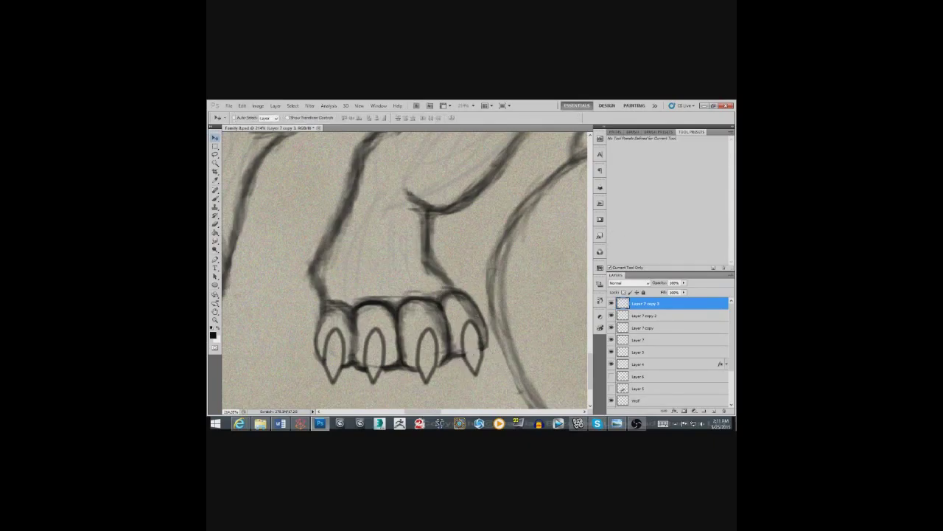
{"action": "left_click", "coordinate": [648, 316]}
{"action": "left_click", "coordinate": [241, 105]}
{"action": "left_click", "coordinate": [368, 266]}
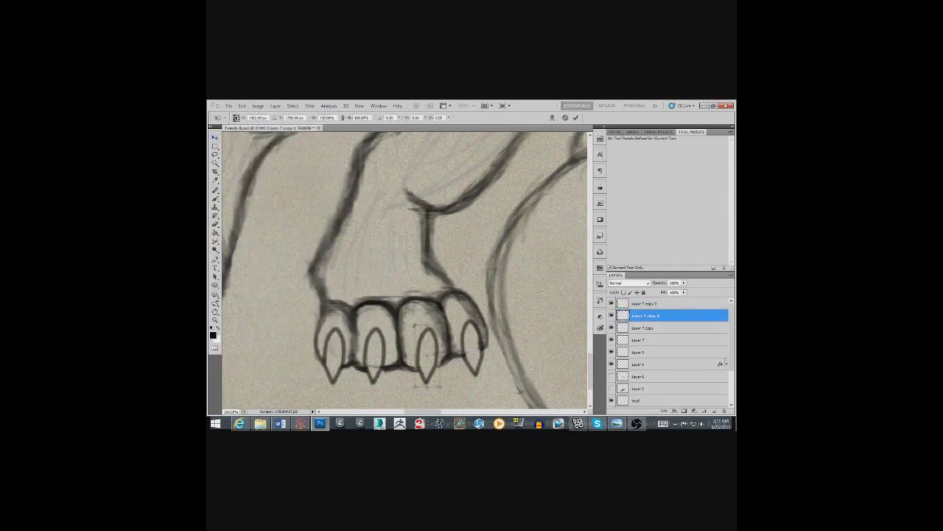
{"action": "key", "text": "Return"}
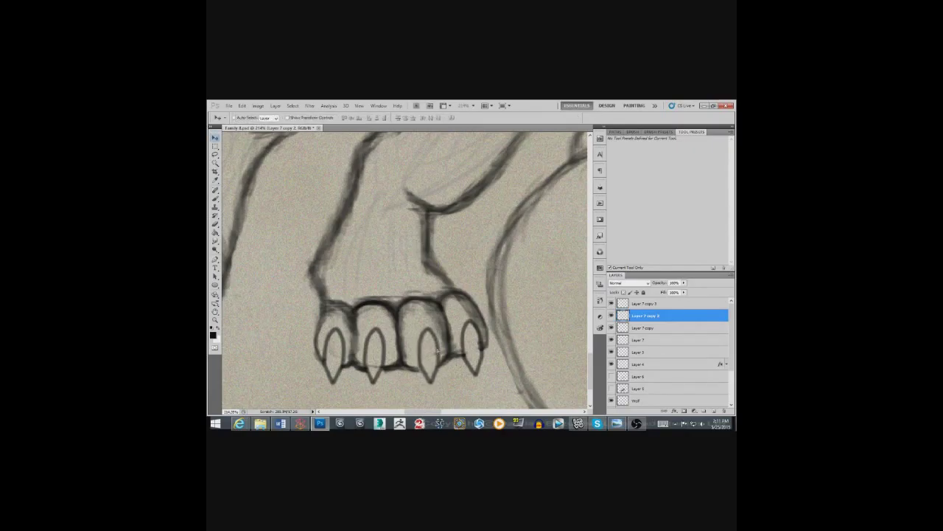
{"action": "key", "text": "alt+bracketleft"}
{"action": "left_click", "coordinate": [241, 106]}
{"action": "left_click", "coordinate": [266, 253]}
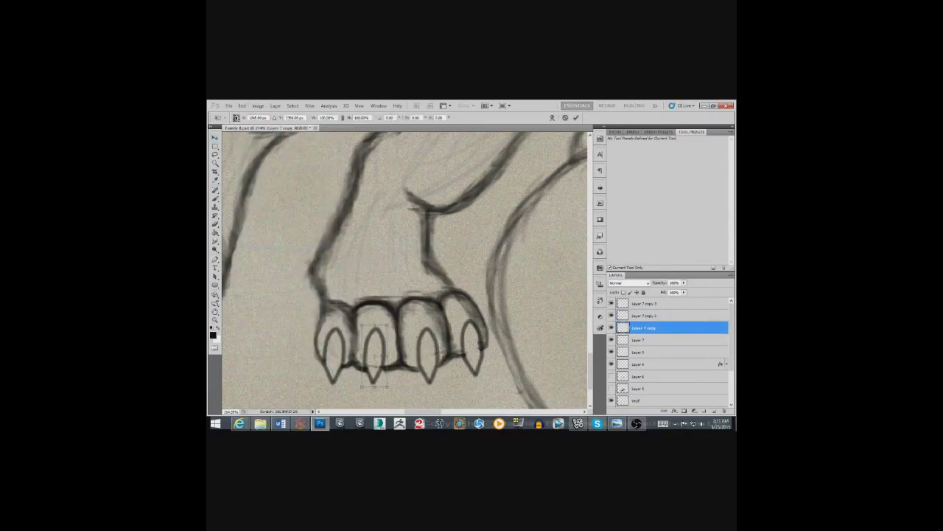
{"action": "key", "text": "Return"}
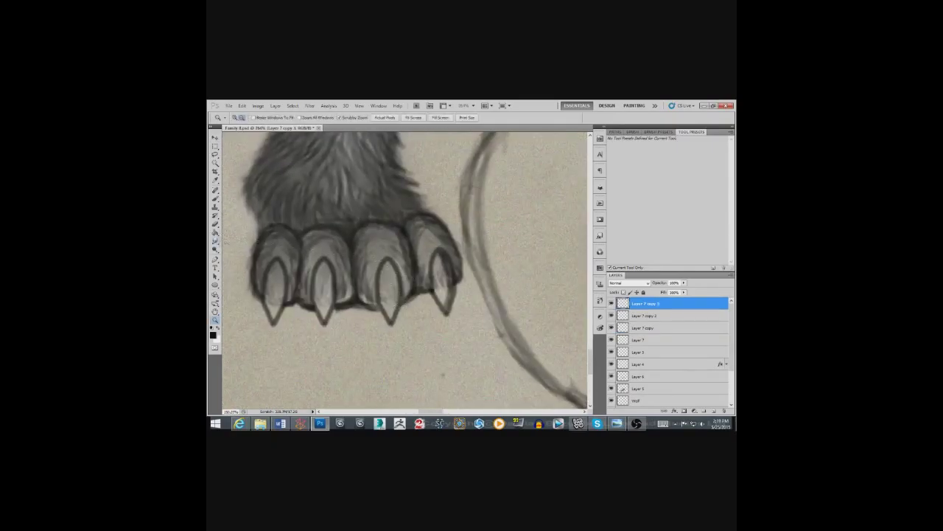
Step: Shade the rightmost claw black with a white highlight stroke
{"action": "left_click_drag", "start_coordinate": [435, 254], "coordinate": [447, 305]}
{"action": "key", "text": "x"}
{"action": "left_click_drag", "start_coordinate": [441, 266], "coordinate": [440, 305]}
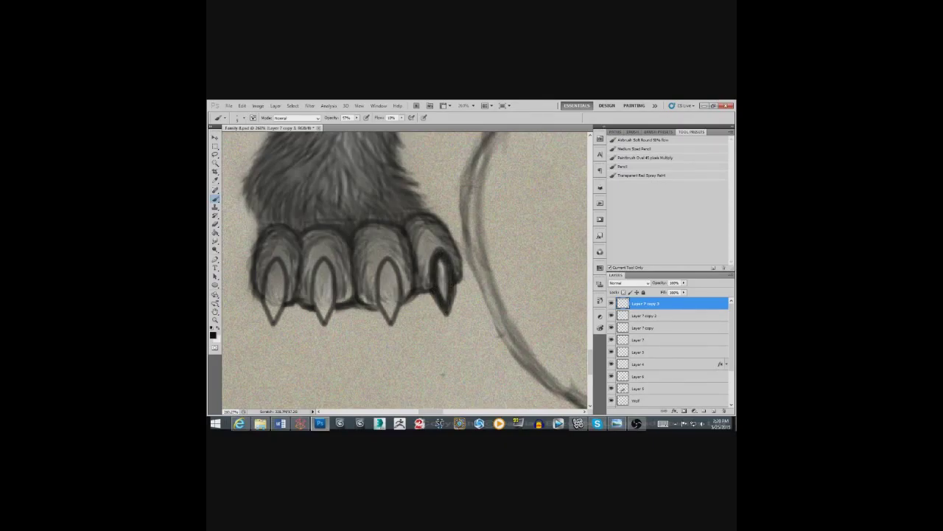
{"action": "key", "text": "x"}
{"action": "left_click_drag", "start_coordinate": [443, 285], "coordinate": [447, 305]}
{"action": "key", "text": "x"}
{"action": "mouse_move", "coordinate": [439, 259]}
{"action": "left_mouse_down"}
{"action": "mouse_move", "coordinate": [447, 298]}
{"action": "mouse_move", "coordinate": [470, 289]}
{"action": "left_mouse_up"}
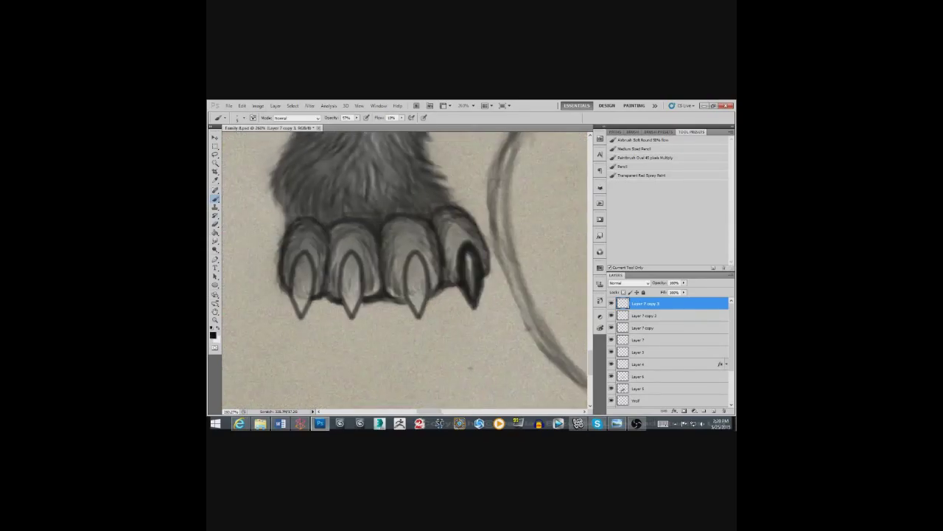
Step: Shade the third claw dark along its edges and tip, adding white highlights
{"action": "left_click", "coordinate": [644, 316]}
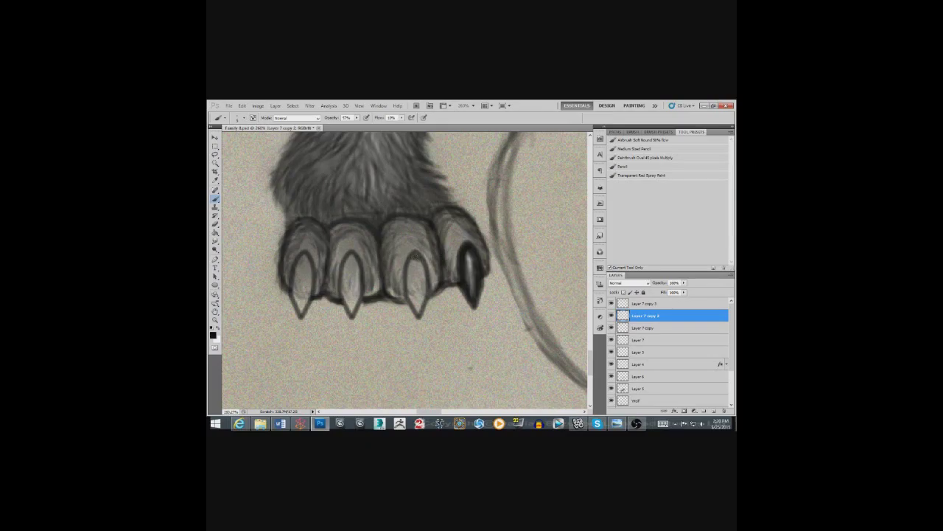
{"action": "mouse_move", "coordinate": [410, 278]}
{"action": "left_mouse_down"}
{"action": "mouse_move", "coordinate": [419, 313]}
{"action": "mouse_move", "coordinate": [422, 266]}
{"action": "mouse_move", "coordinate": [417, 302]}
{"action": "left_mouse_up"}
{"action": "key", "text": "x"}
{"action": "key", "text": "x"}
{"action": "left_click_drag", "start_coordinate": [417, 261], "coordinate": [418, 299]}
{"action": "key", "text": "x"}
{"action": "left_click_drag", "start_coordinate": [417, 258], "coordinate": [417, 290]}
{"action": "key", "text": "x"}
{"action": "mouse_move", "coordinate": [417, 259]}
{"action": "left_mouse_down"}
{"action": "mouse_move", "coordinate": [419, 299]}
{"action": "mouse_move", "coordinate": [450, 263]}
{"action": "left_mouse_up"}
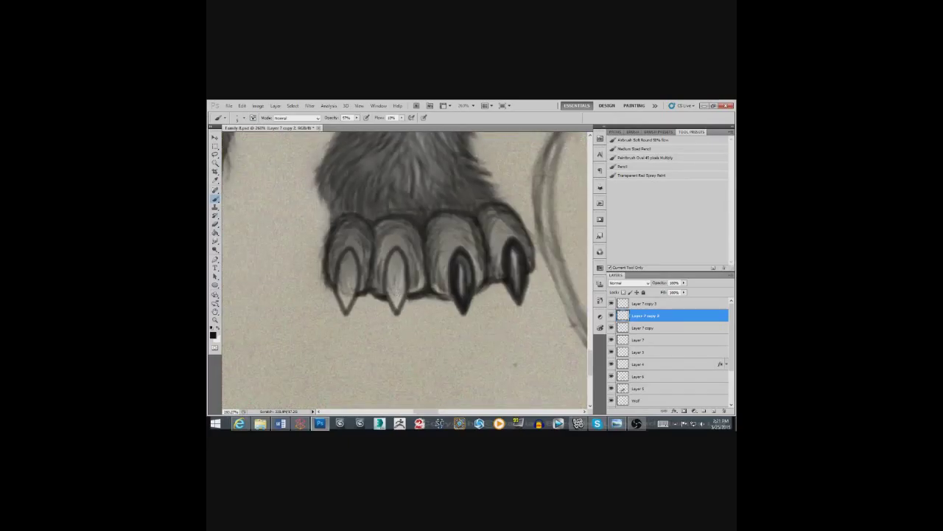
Step: Darken the second claw on its own layer
{"action": "left_click", "coordinate": [648, 327]}
{"action": "mouse_move", "coordinate": [392, 252]}
{"action": "left_mouse_down"}
{"action": "mouse_move", "coordinate": [393, 311]}
{"action": "mouse_move", "coordinate": [392, 282]}
{"action": "mouse_move", "coordinate": [404, 288]}
{"action": "left_mouse_up"}
{"action": "left_click_drag", "start_coordinate": [397, 283], "coordinate": [401, 313]}
{"action": "left_click_drag", "start_coordinate": [403, 255], "coordinate": [403, 289]}
{"action": "left_click_drag", "start_coordinate": [395, 250], "coordinate": [395, 300]}
{"action": "key", "text": "x"}
{"action": "key", "text": "x"}
{"action": "mouse_move", "coordinate": [398, 257]}
{"action": "left_mouse_down"}
{"action": "mouse_move", "coordinate": [397, 302]}
{"action": "mouse_move", "coordinate": [414, 296]}
{"action": "left_mouse_up"}
{"action": "key", "text": "x"}
{"action": "key", "text": "x"}
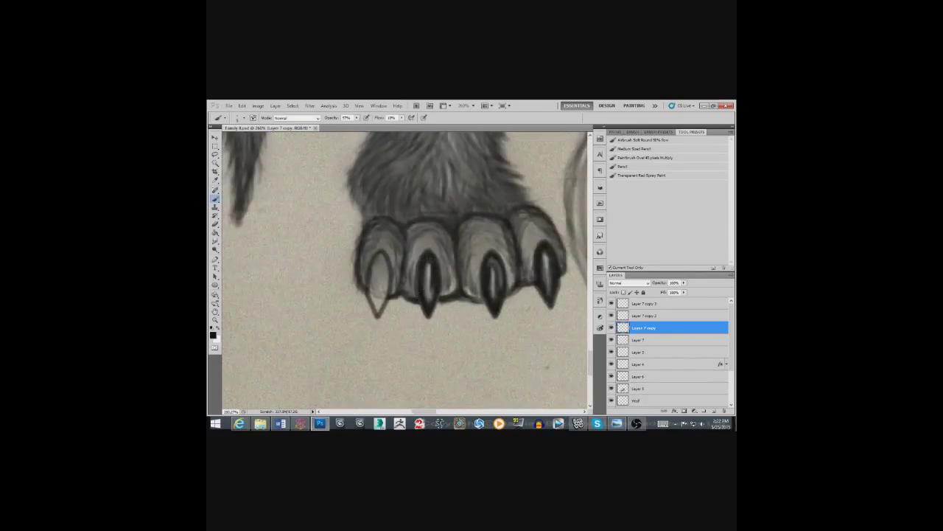
Step: Darken the first claw and add a highlight along its inner edge
{"action": "key", "text": "alt+bracketleft"}
{"action": "mouse_move", "coordinate": [381, 253]}
{"action": "left_mouse_down"}
{"action": "mouse_move", "coordinate": [388, 294]}
{"action": "mouse_move", "coordinate": [373, 289]}
{"action": "mouse_move", "coordinate": [371, 268]}
{"action": "mouse_move", "coordinate": [382, 280]}
{"action": "mouse_move", "coordinate": [376, 262]}
{"action": "mouse_move", "coordinate": [377, 302]}
{"action": "mouse_move", "coordinate": [375, 266]}
{"action": "left_mouse_up"}
{"action": "key", "text": "x"}
{"action": "key", "text": "x"}
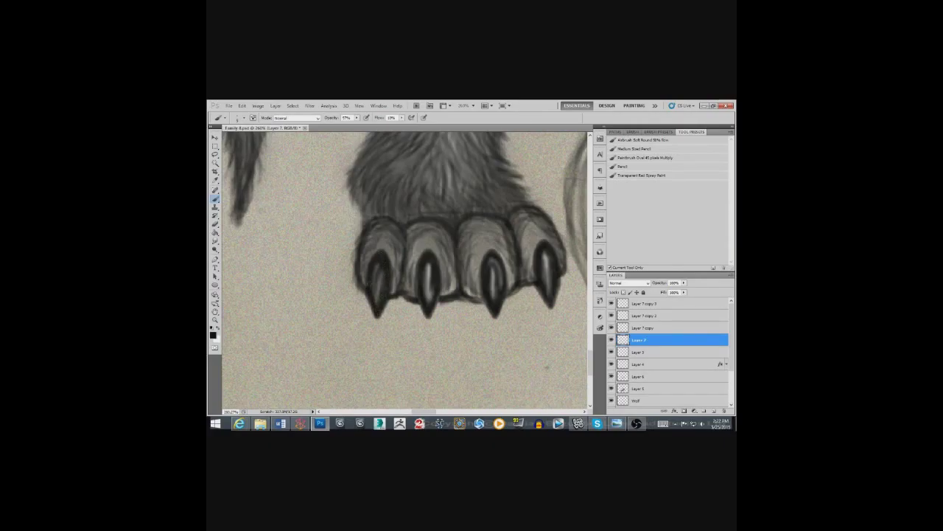
{"action": "key", "text": "x"}
{"action": "left_click_drag", "start_coordinate": [375, 285], "coordinate": [374, 264]}
{"action": "key", "text": "x"}
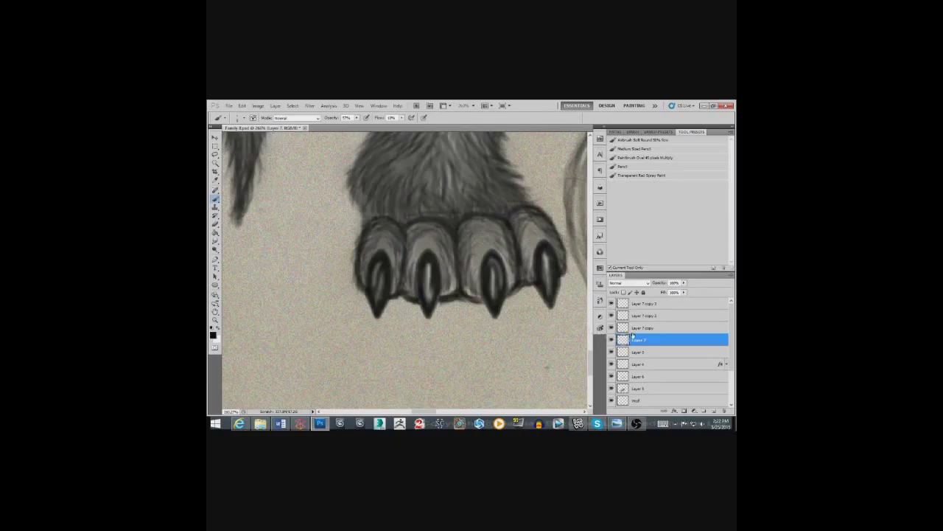